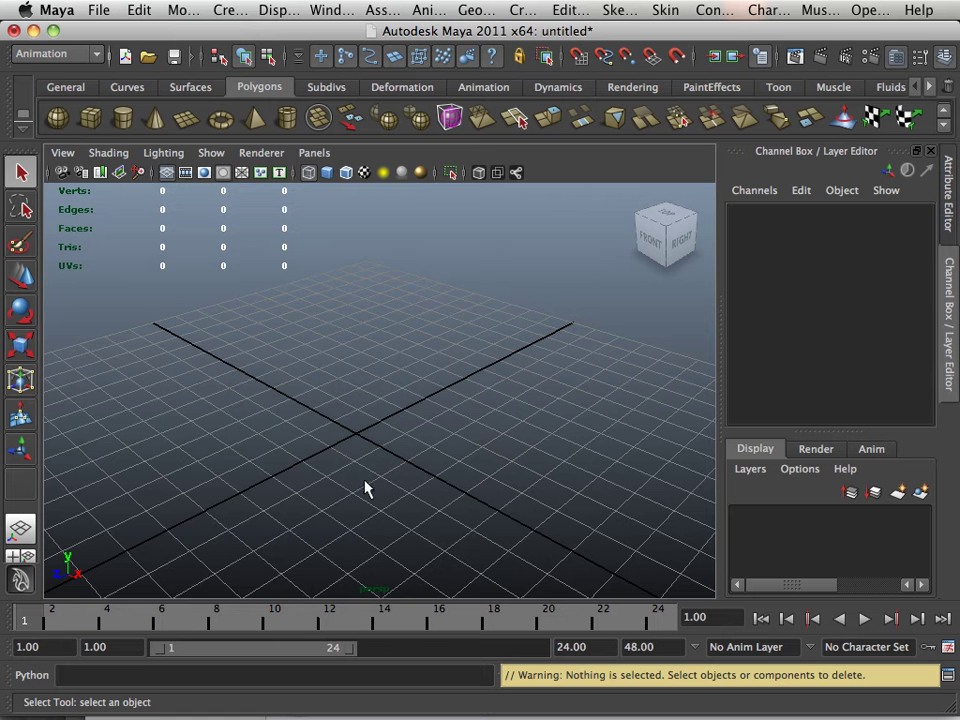
pyautogui.keyDown('alt'); pyautogui.moveTo(393, 483); pyautogui.dragTo(260, 479); pyautogui.keyUp('alt')
pyautogui.keyDown('alt'); pyautogui.moveTo(260, 479); pyautogui.dragTo(368, 515, button='right'); pyautogui.keyUp('alt')
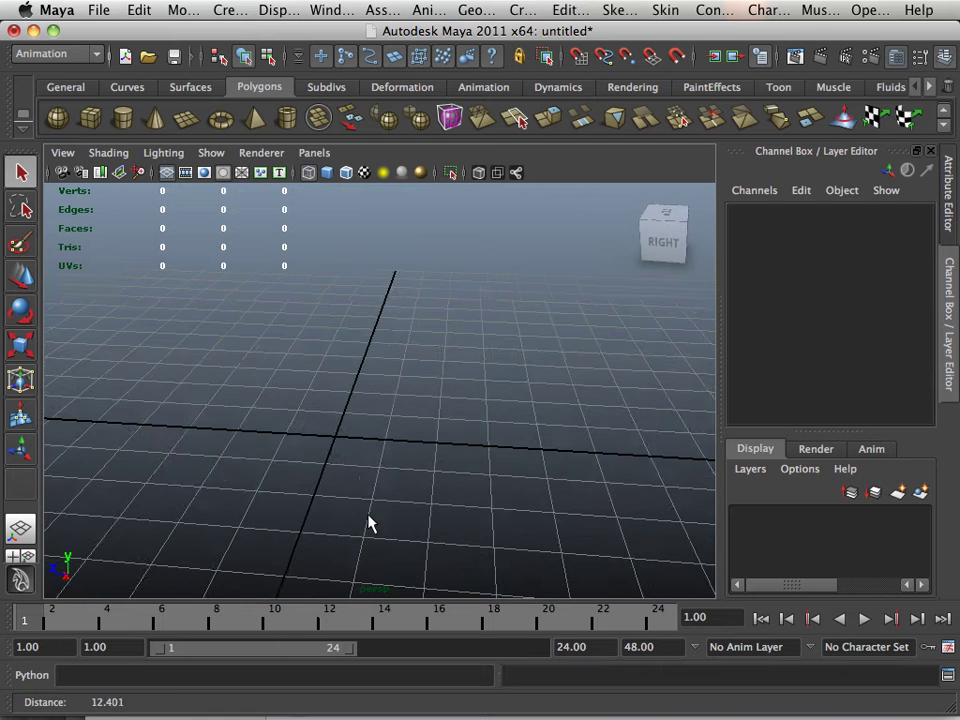
pyautogui.keyDown('alt'); pyautogui.moveTo(313, 497); pyautogui.dragTo(321, 501, button='middle'); pyautogui.keyUp('alt')
pyautogui.keyDown('alt'); pyautogui.moveTo(292, 499); pyautogui.dragTo(312, 502); pyautogui.keyUp('alt')
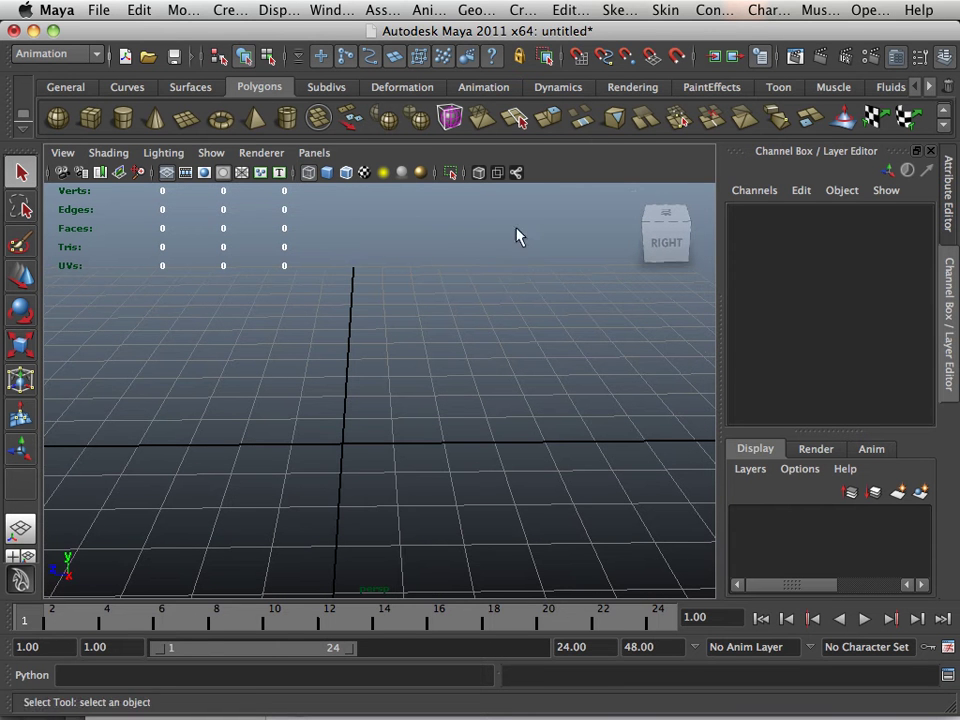
pyautogui.click(611, 93)
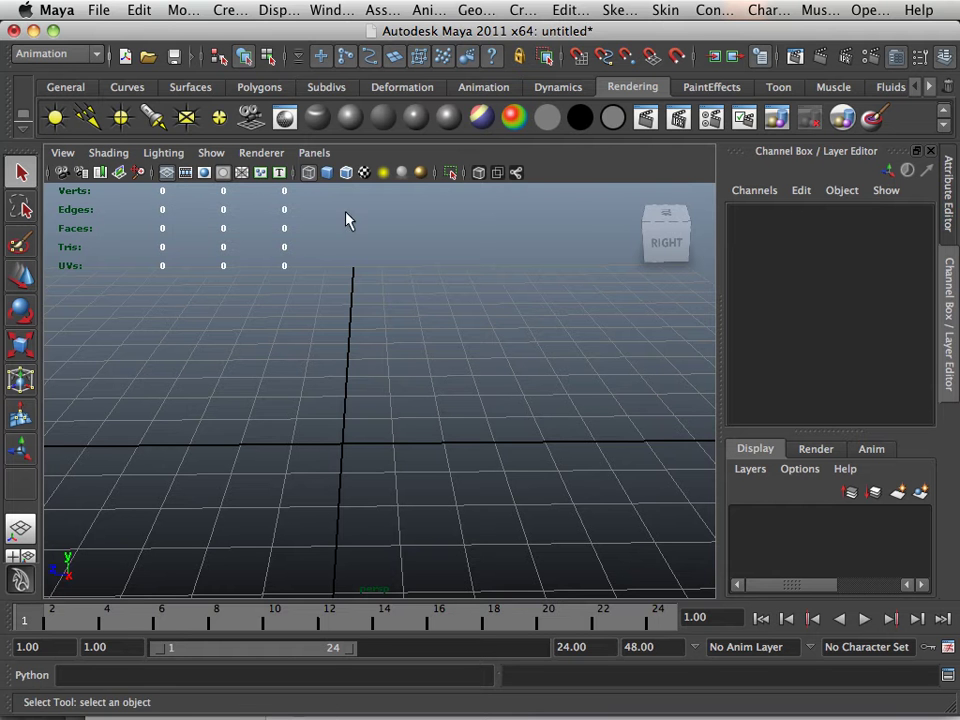
# Create a polygon plane on the grid as a ground, scaled uniformly to about 13, and adjust its height slightly
pyautogui.click(258, 88)
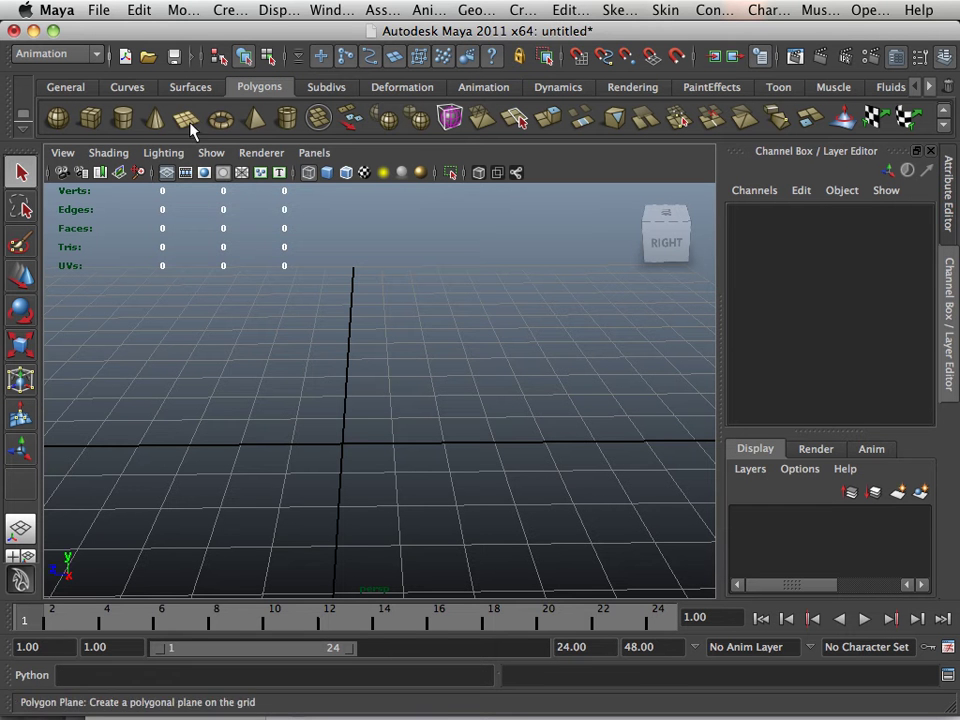
pyautogui.click(188, 120)
pyautogui.click(20, 343)
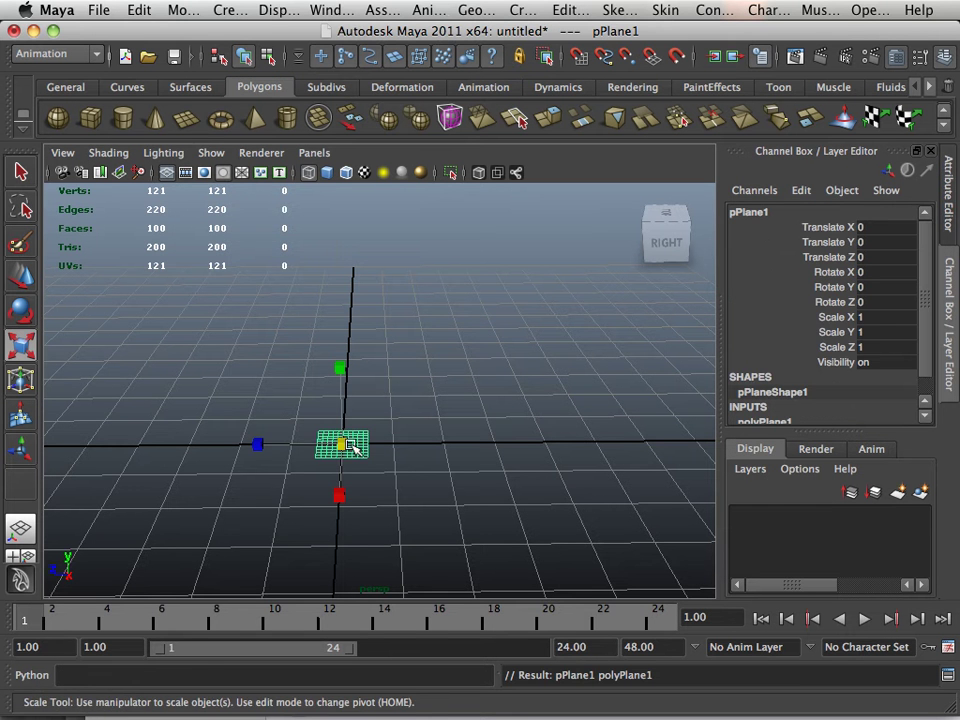
pyautogui.moveTo(342, 444); pyautogui.dragTo(781, 491)
pyautogui.scroll(-4, 283, 364)
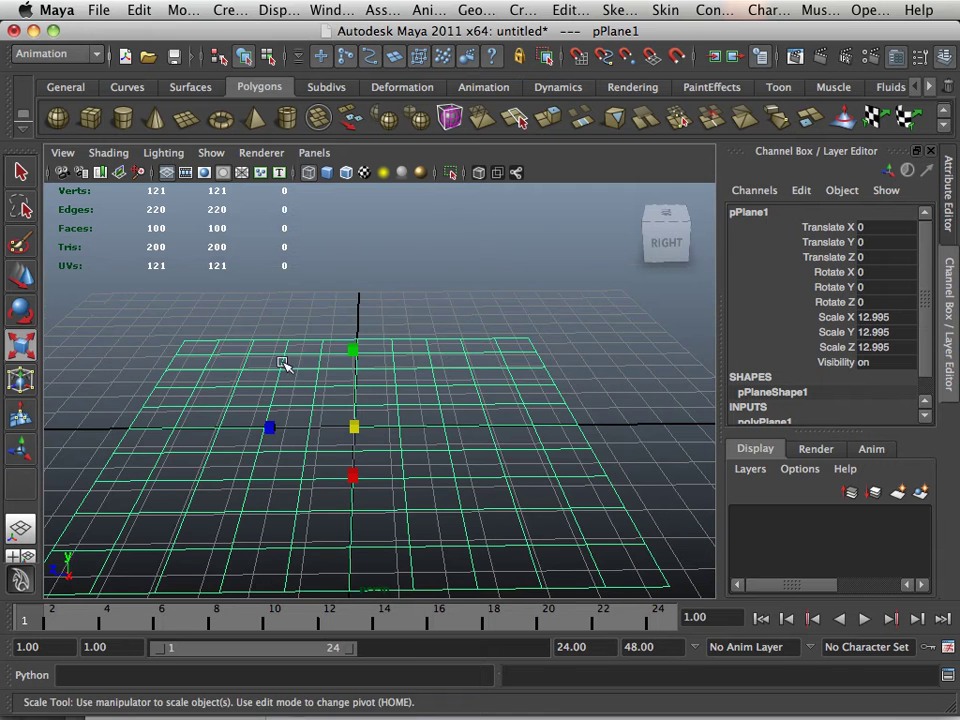
pyautogui.press('w')
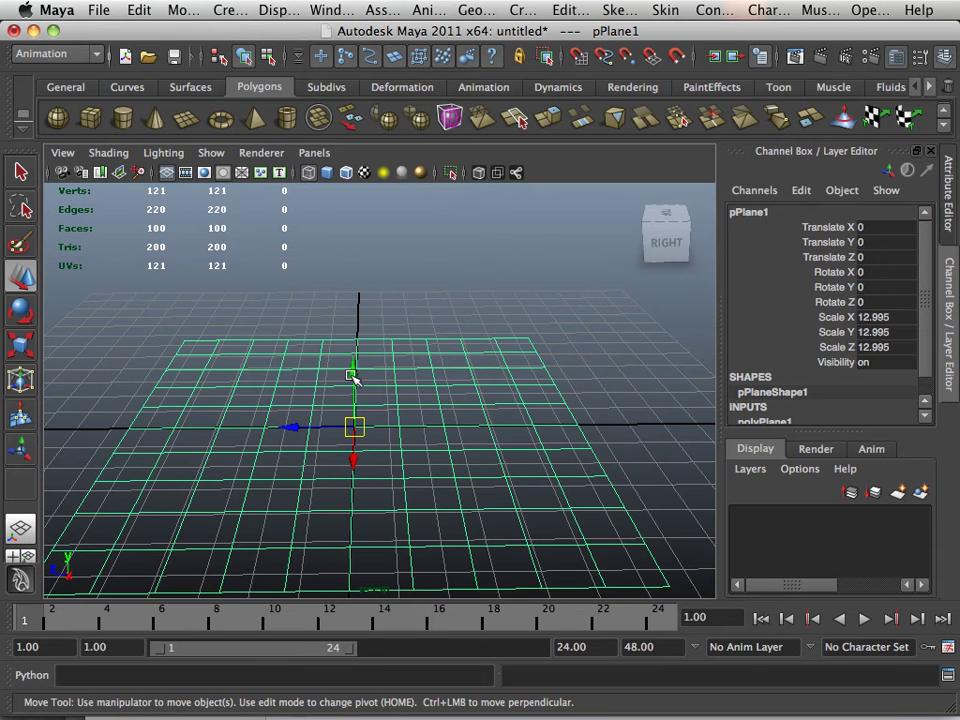
pyautogui.moveTo(351, 376); pyautogui.dragTo(352, 366)
pyautogui.click(268, 293)
pyautogui.keyDown('alt'); pyautogui.moveTo(268, 293); pyautogui.dragTo(348, 319); pyautogui.keyUp('alt')
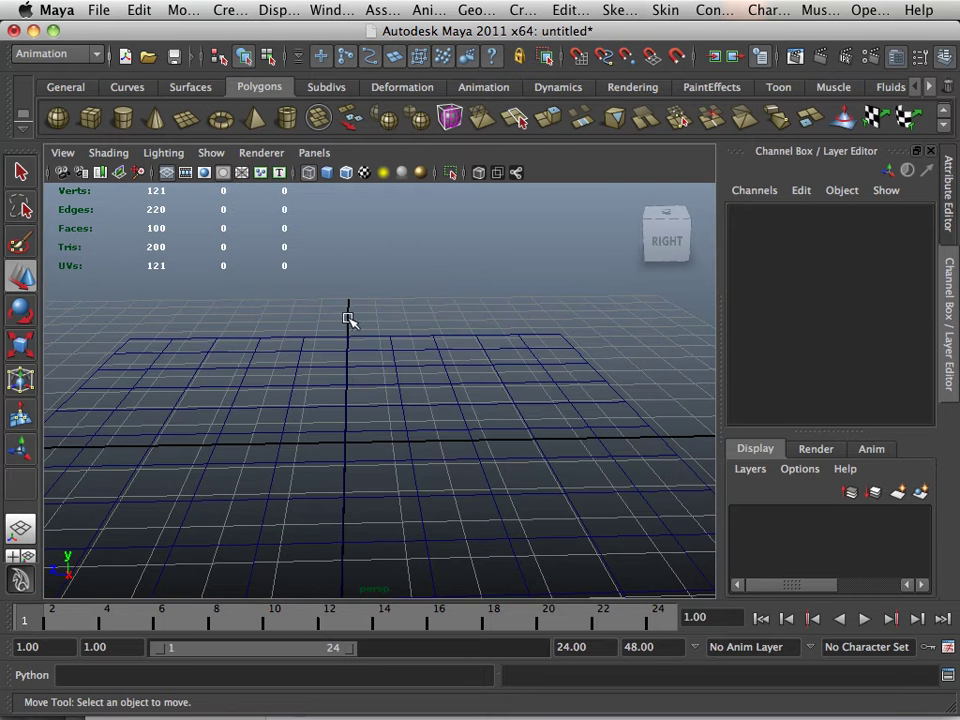
# Show the scene shaded and create a polygon cube raised to about 1.505 in Y above the plane
pyautogui.press('5')
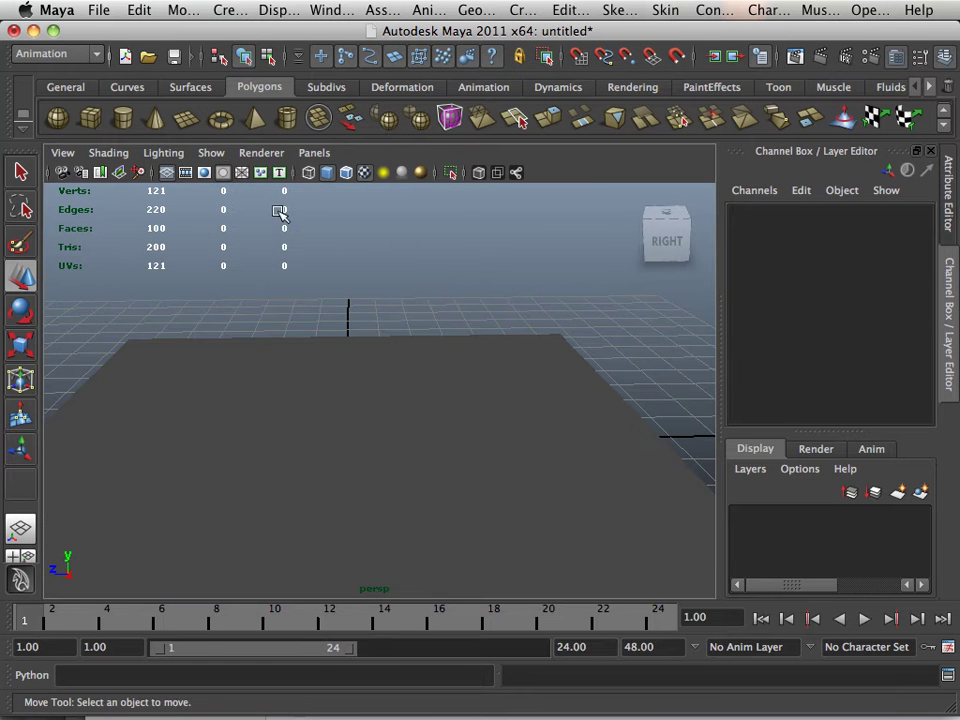
pyautogui.click(90, 118)
pyautogui.moveTo(347, 390); pyautogui.dragTo(347, 317)
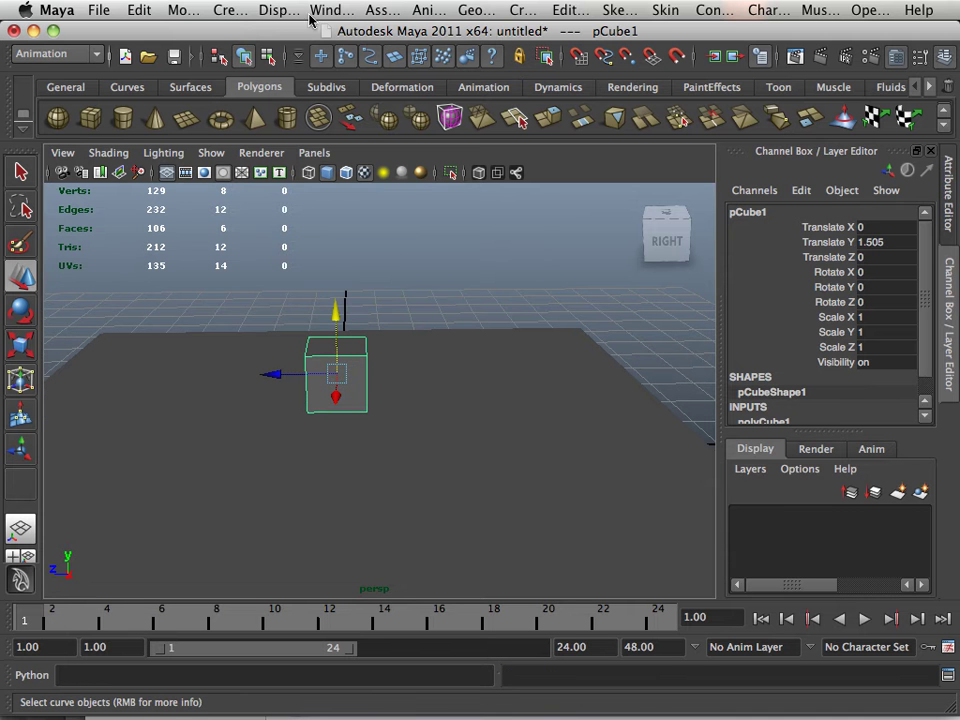
# Switch to the Polygons menu set and smooth the cube
pyautogui.click(55, 53)
pyautogui.click(38, 57)
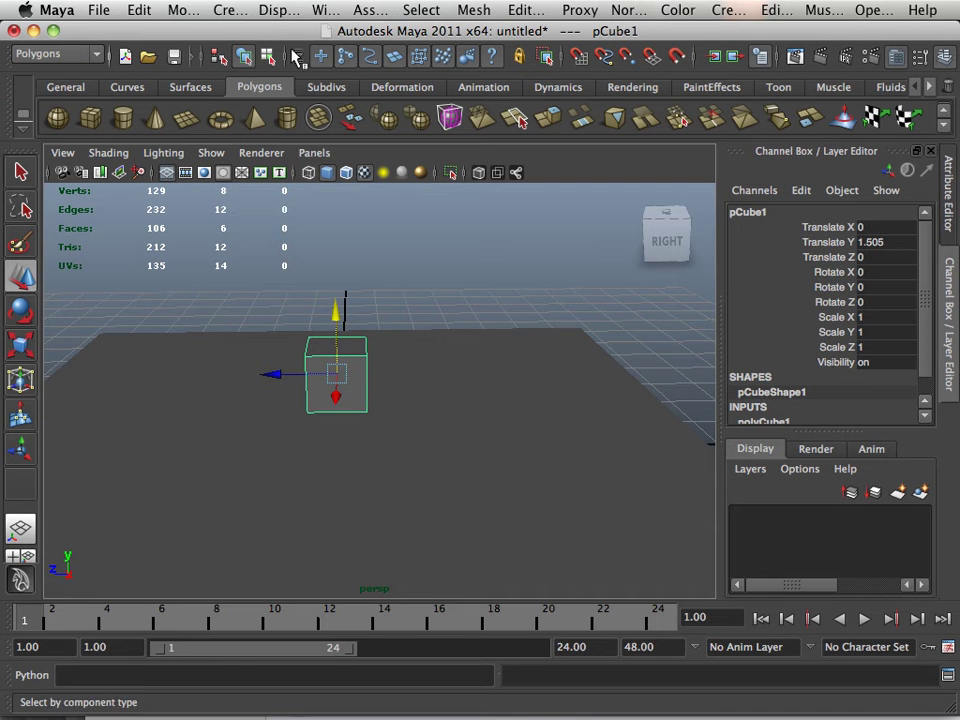
pyautogui.click(462, 10)
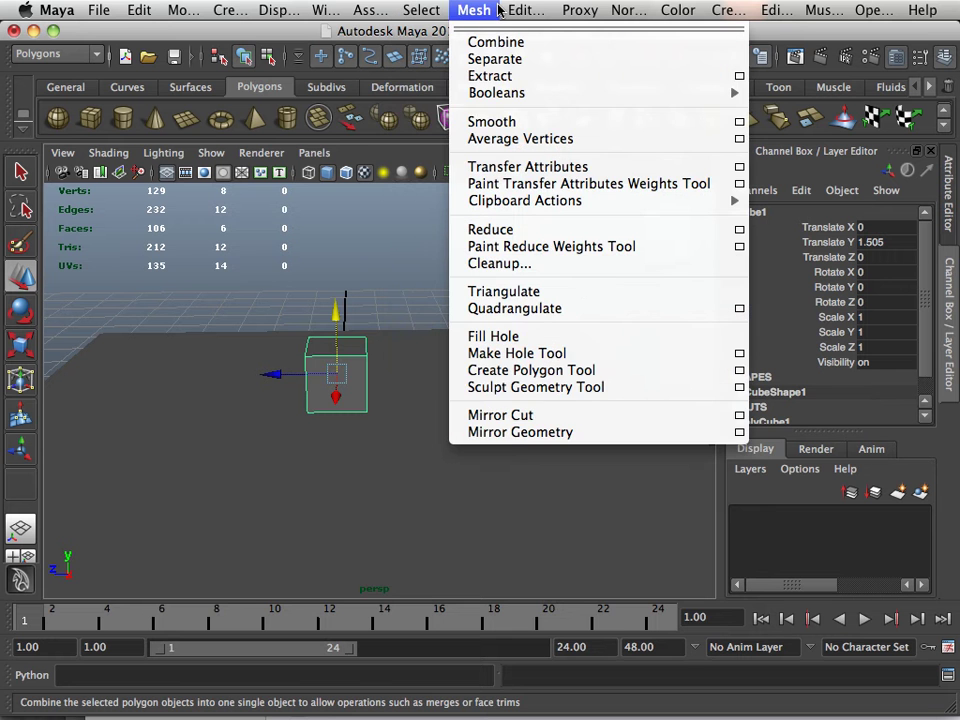
pyautogui.click(506, 122)
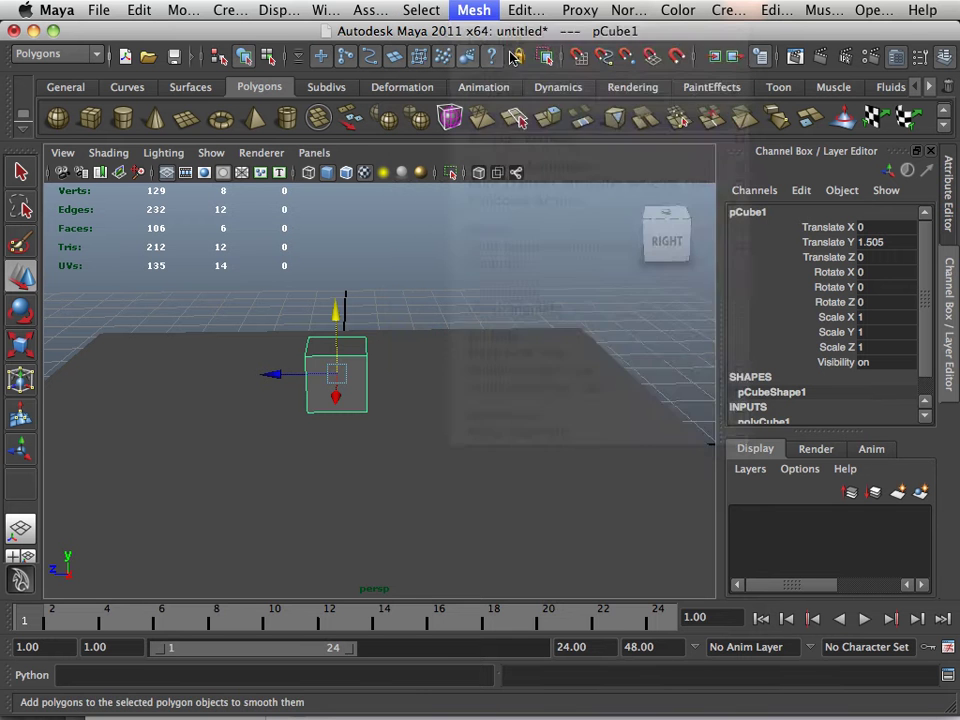
# Disable Keep Faces Together and extrude all faces of the smoothed cube outward into separate spikes
pyautogui.click(520, 9)
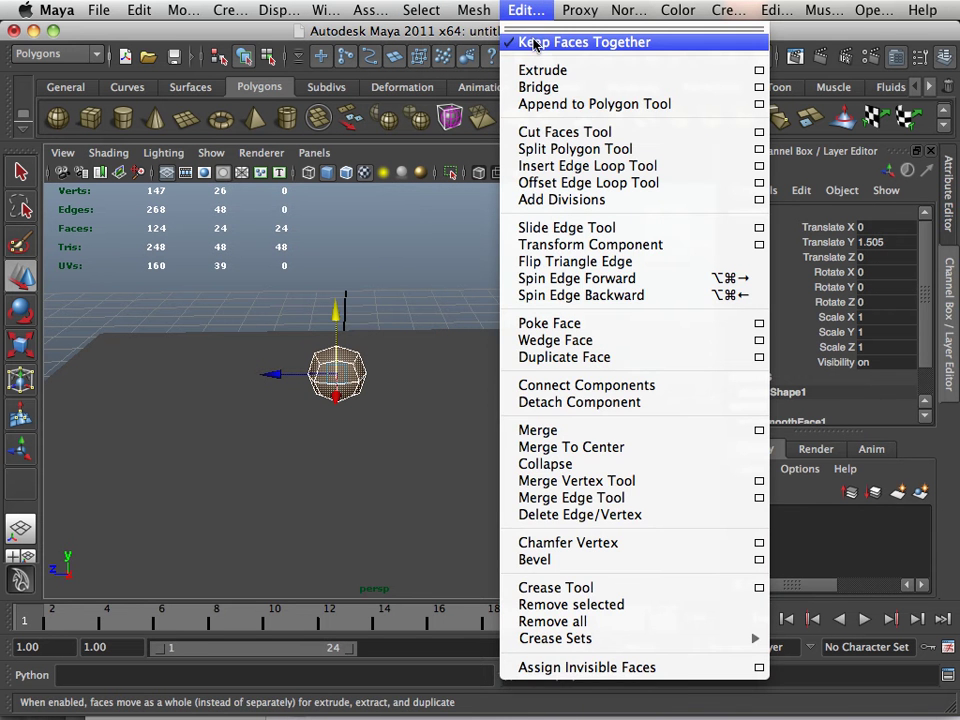
pyautogui.click(535, 45)
pyautogui.click(516, 120)
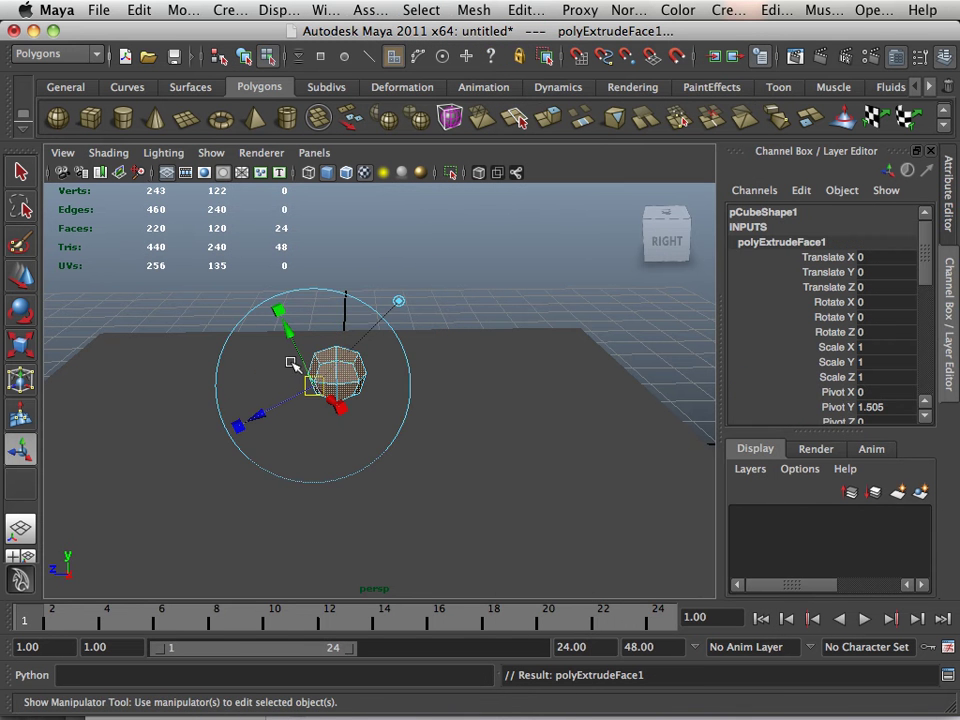
pyautogui.moveTo(278, 413)
pyautogui.mouseDown()
pyautogui.moveTo(208, 439)
pyautogui.moveTo(281, 418)
pyautogui.mouseUp()
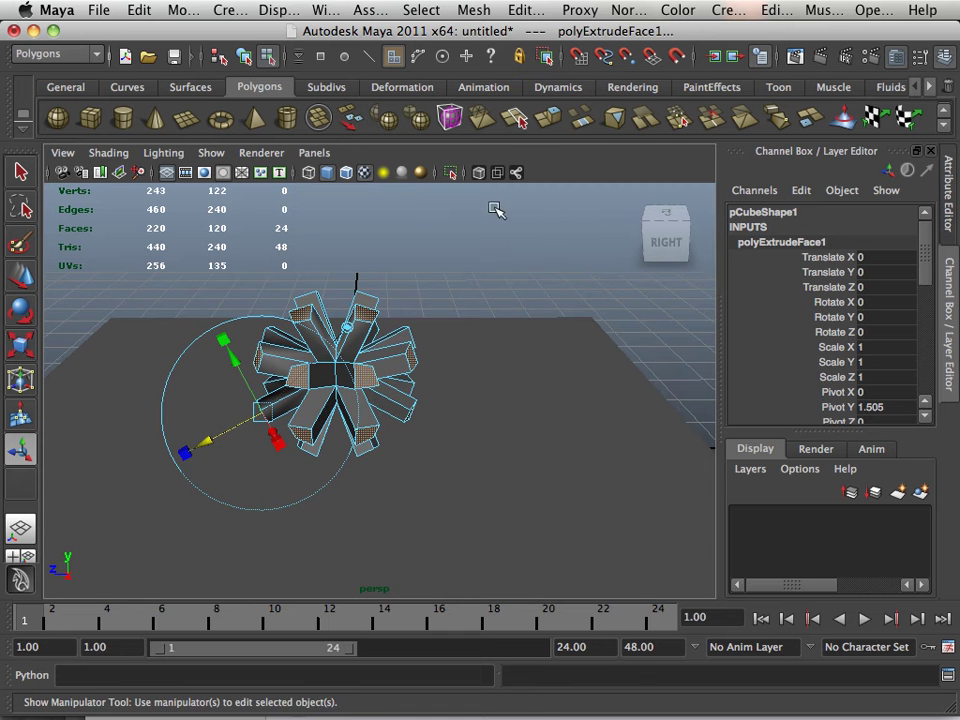
# Extrude the end faces of the spikes once more without offsetting them
pyautogui.click(548, 122)
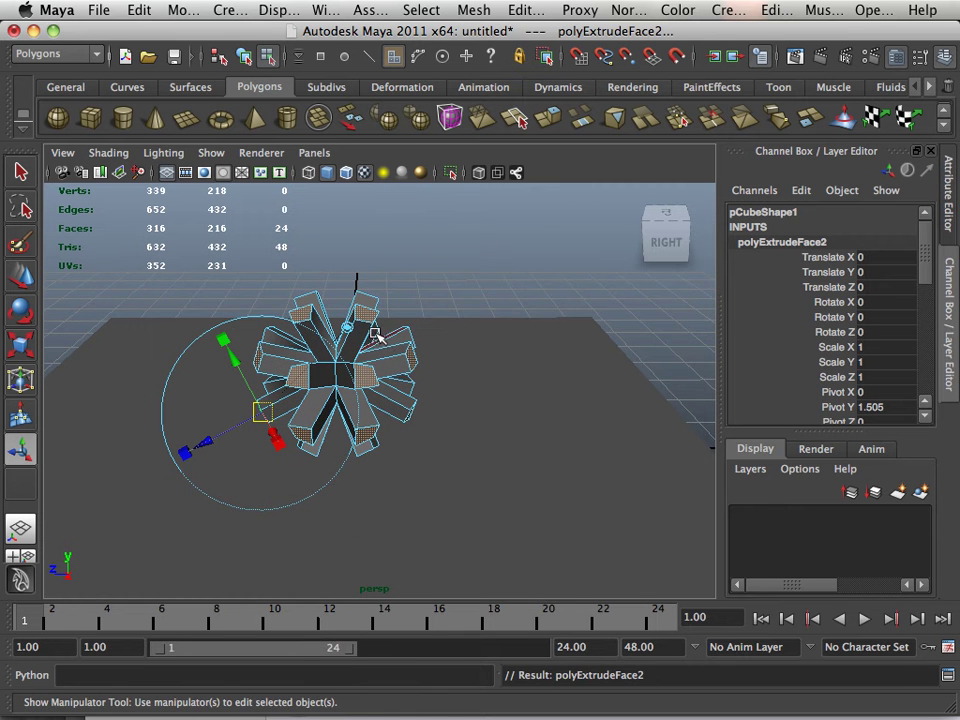
pyautogui.keyDown('alt'); pyautogui.moveTo(376, 336); pyautogui.dragTo(506, 364, button='right'); pyautogui.keyUp('alt')
pyautogui.keyDown('alt'); pyautogui.moveTo(506, 364); pyautogui.dragTo(429, 364); pyautogui.keyUp('alt')
# Return to object mode, smooth the spiked mesh twice, and deselect it
pyautogui.rightClick(408, 322)
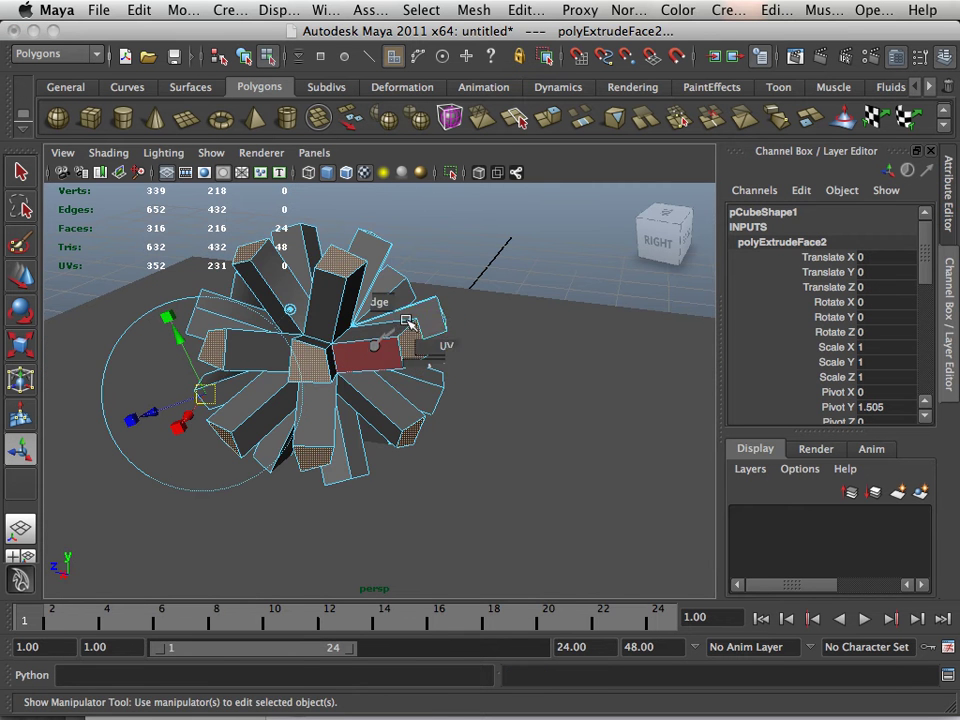
pyautogui.click(375, 332)
pyautogui.click(474, 10)
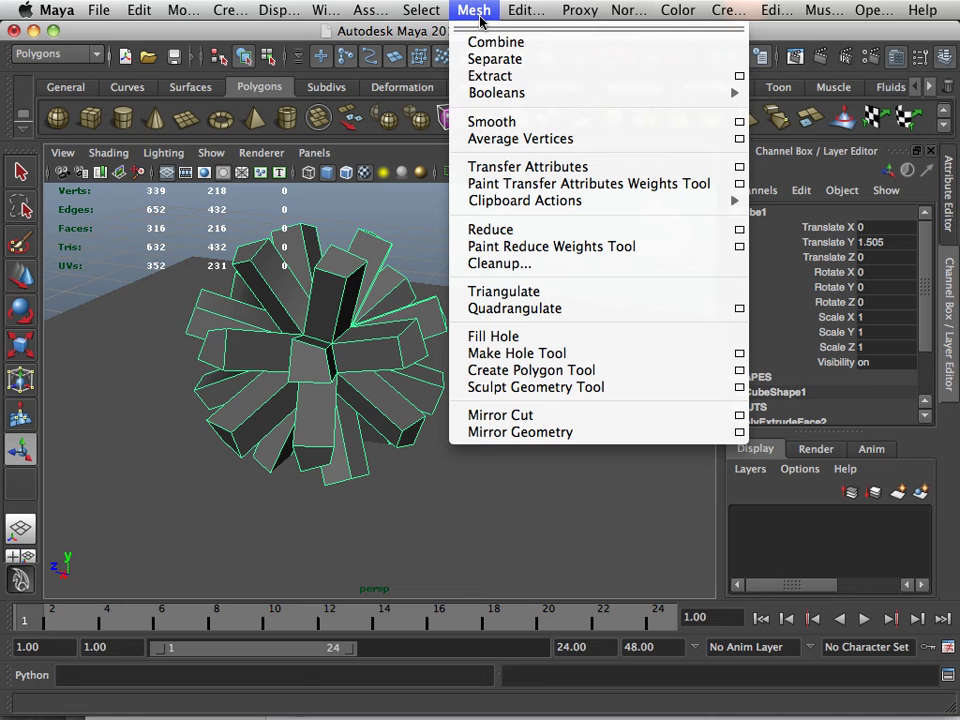
pyautogui.click(547, 122)
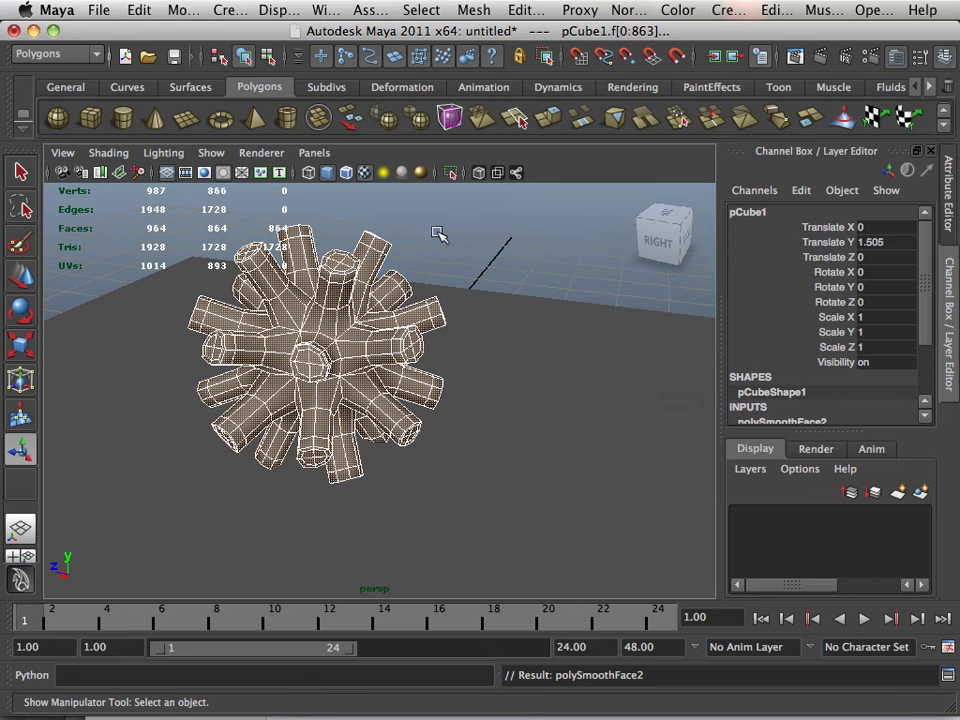
pyautogui.keyDown('alt'); pyautogui.moveTo(437, 233); pyautogui.dragTo(354, 316); pyautogui.keyUp('alt')
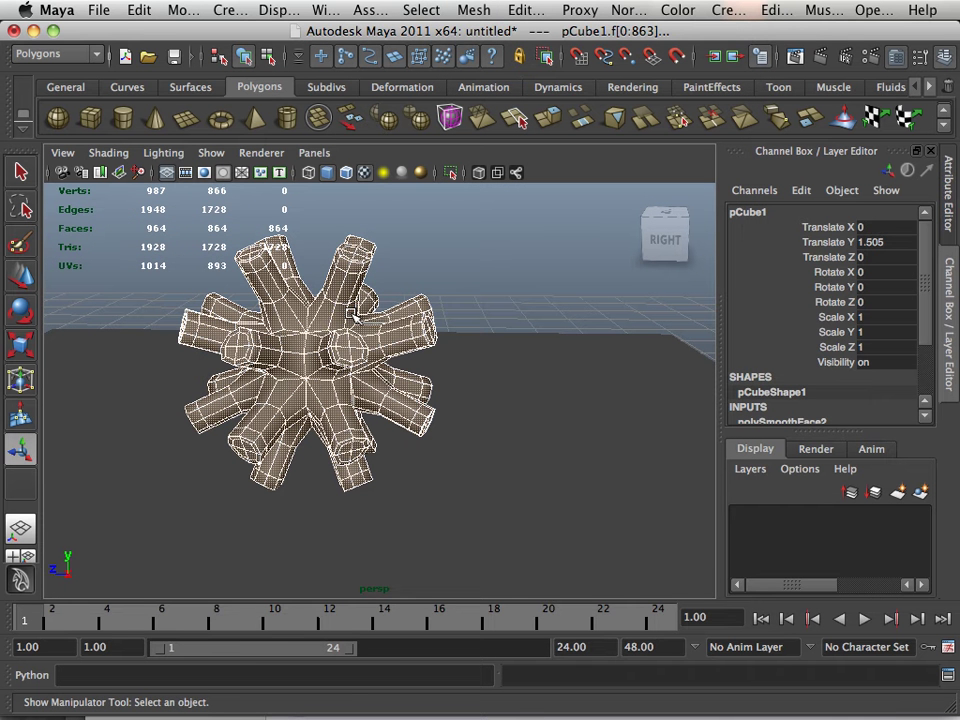
pyautogui.press('g')
pyautogui.click(437, 264)
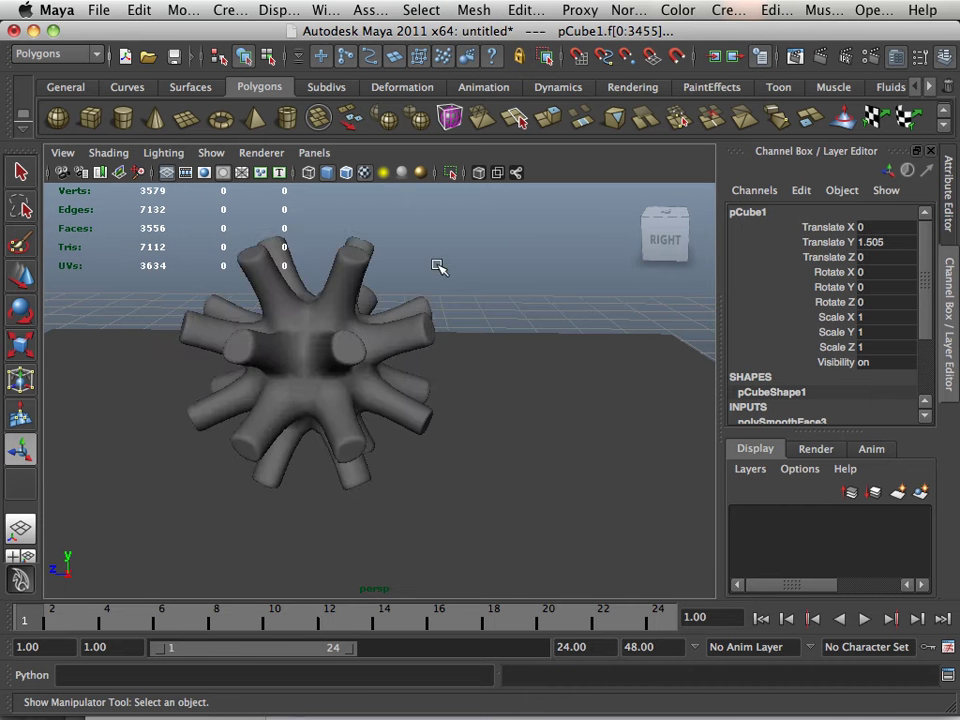
# Select the spiked mesh, repeat Smooth on it once more, and deselect it
pyautogui.keyDown('alt'); pyautogui.moveTo(437, 266); pyautogui.dragTo(325, 313, button='right'); pyautogui.keyUp('alt')
pyautogui.keyDown('alt'); pyautogui.moveTo(325, 313); pyautogui.dragTo(381, 326); pyautogui.keyUp('alt')
pyautogui.keyDown('alt'); pyautogui.moveTo(381, 326); pyautogui.dragTo(311, 362, button='right'); pyautogui.keyUp('alt')
pyautogui.click(347, 353)
pyautogui.moveTo(311, 362)
pyautogui.keyDown('alt'); pyautogui.mouseDown()
pyautogui.moveTo(261, 353)
pyautogui.moveTo(317, 350)
pyautogui.mouseUp(); pyautogui.keyUp('alt')
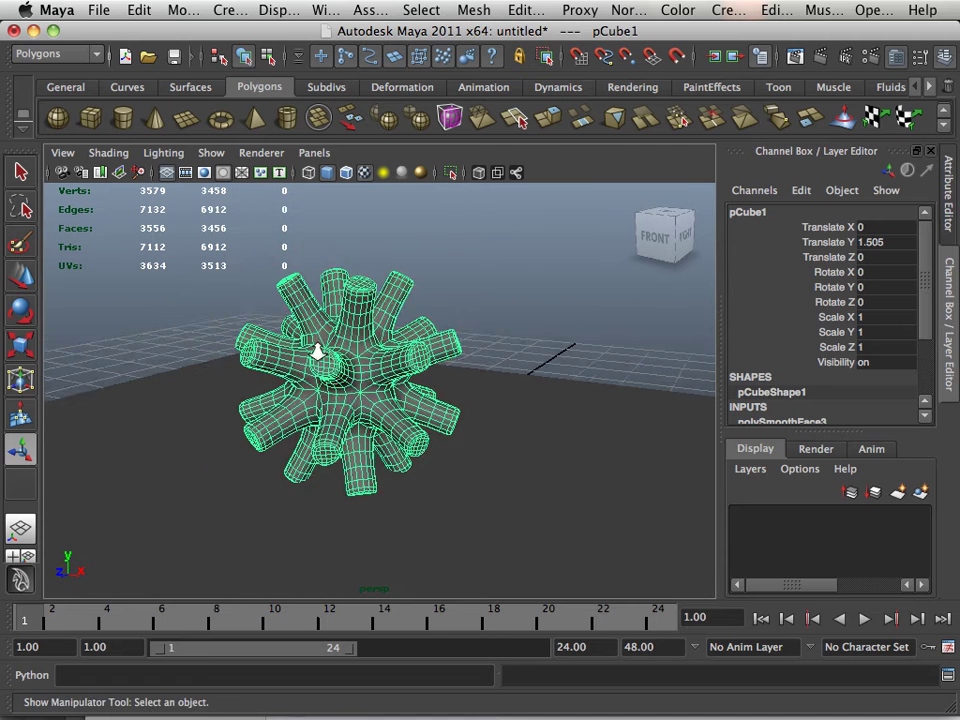
pyautogui.keyDown('alt'); pyautogui.moveTo(317, 350); pyautogui.dragTo(408, 372, button='right'); pyautogui.keyUp('alt')
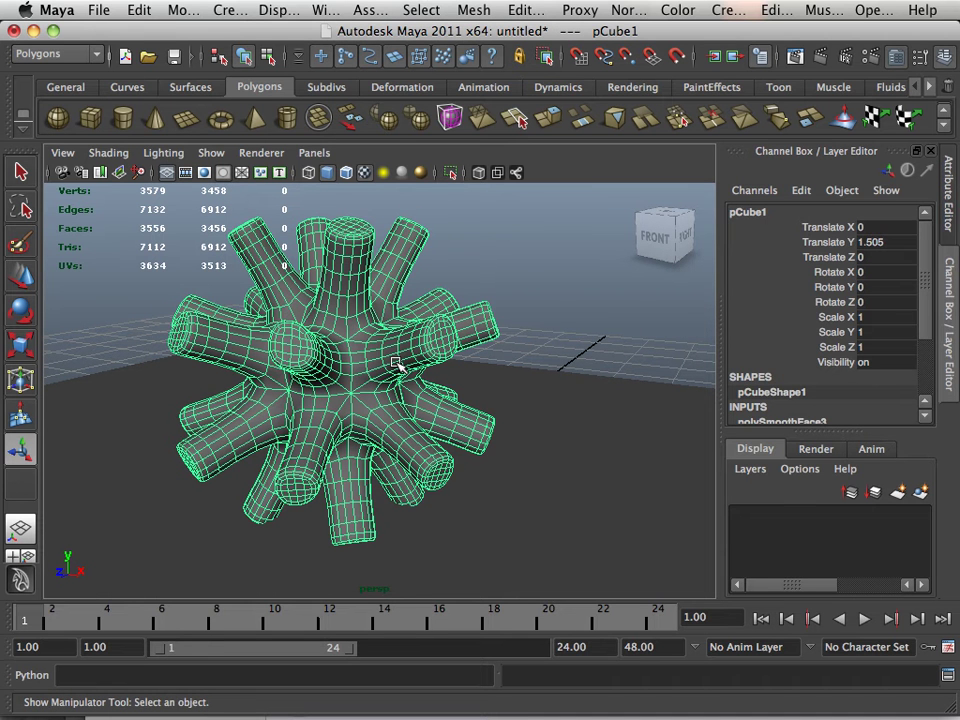
pyautogui.press('g')
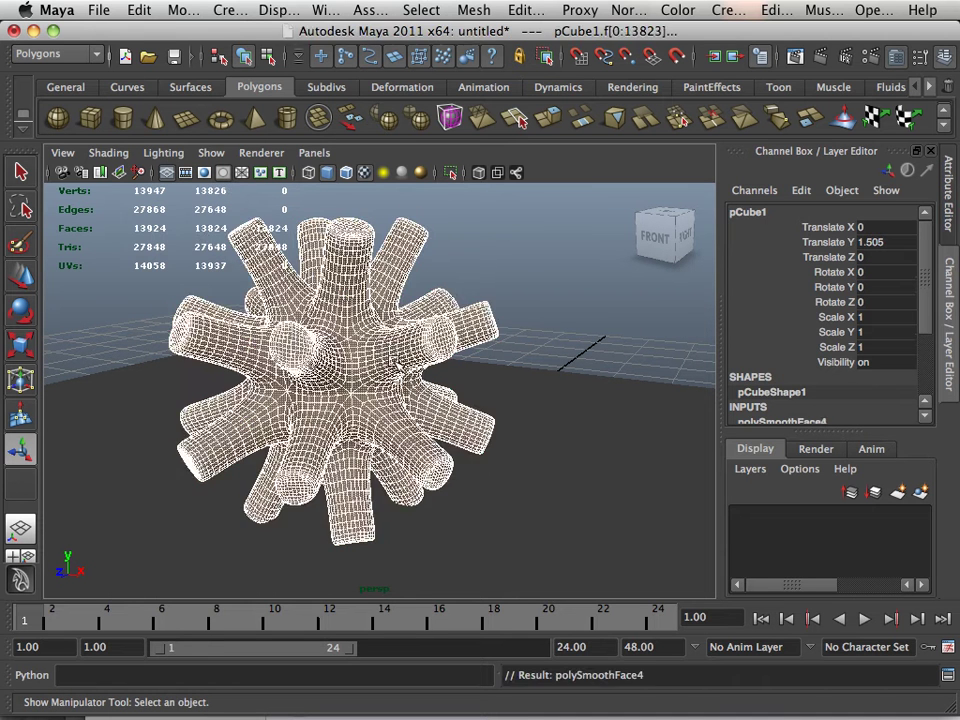
pyautogui.click(519, 296)
pyautogui.keyDown('alt'); pyautogui.moveTo(519, 296); pyautogui.dragTo(443, 323, button='right'); pyautogui.keyUp('alt')
pyautogui.keyDown('alt'); pyautogui.moveTo(443, 323); pyautogui.dragTo(394, 369); pyautogui.keyUp('alt')
pyautogui.keyDown('alt'); pyautogui.moveTo(394, 369); pyautogui.dragTo(140, 236, button='right'); pyautogui.keyUp('alt')
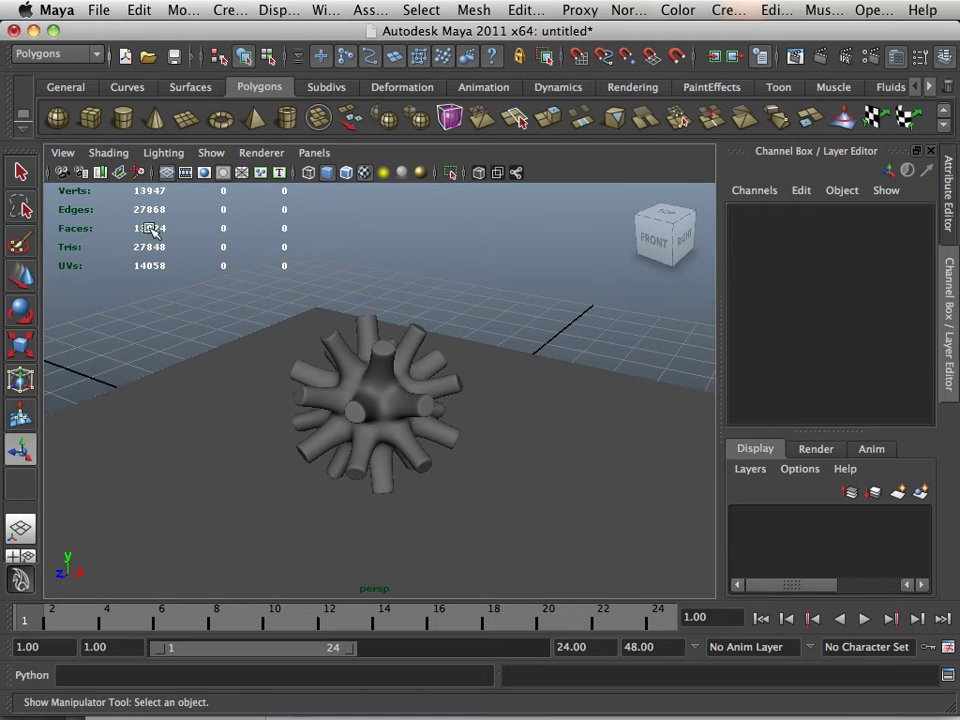
# Create a polygon sphere and move it up so it rests on top of the spiked mesh
pyautogui.click(57, 118)
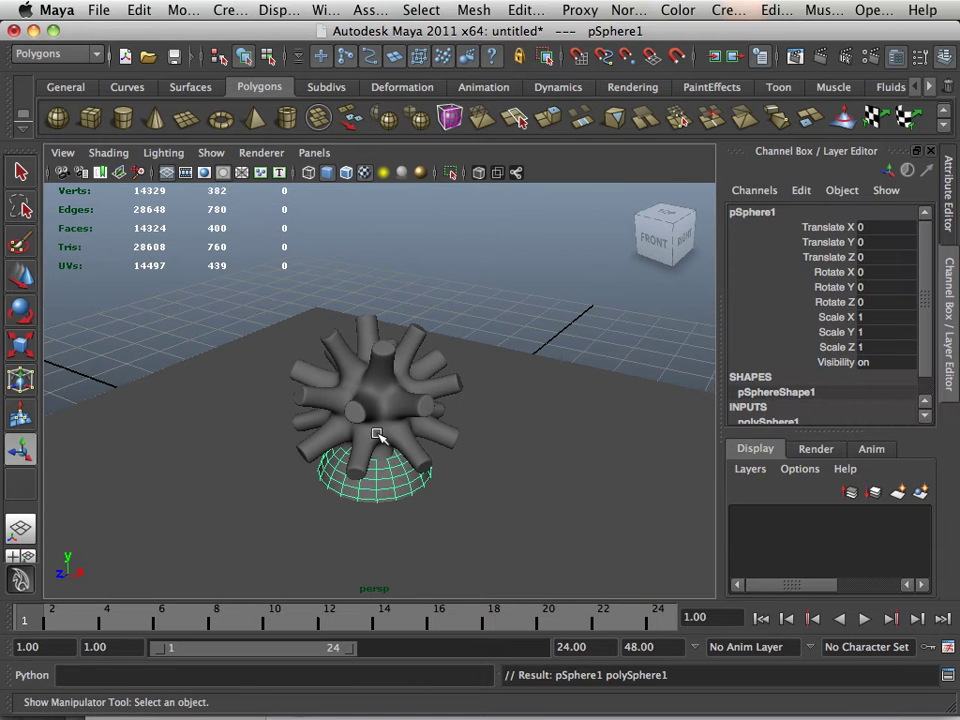
pyautogui.click(19, 282)
pyautogui.moveTo(374, 422); pyautogui.dragTo(396, 203)
pyautogui.click(242, 259)
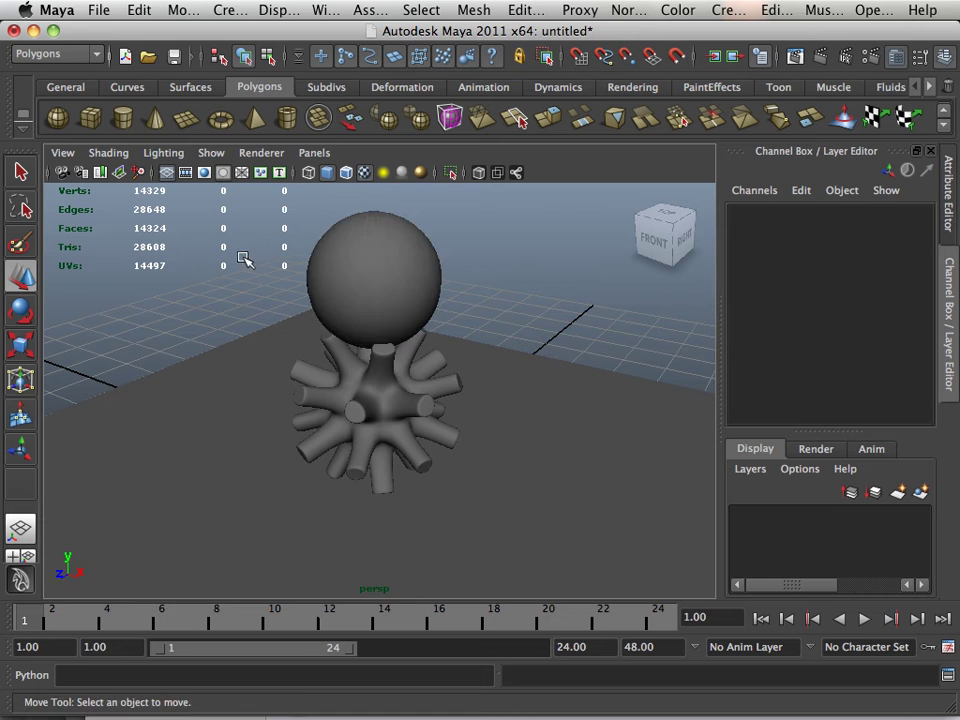
# Delete the ground plane beneath the sphere and spiked mesh
pyautogui.keyDown('alt'); pyautogui.moveTo(242, 259); pyautogui.dragTo(317, 296); pyautogui.keyUp('alt')
pyautogui.keyDown('alt'); pyautogui.moveTo(317, 296); pyautogui.dragTo(364, 313, button='right'); pyautogui.keyUp('alt')
pyautogui.keyDown('alt'); pyautogui.moveTo(364, 313); pyautogui.dragTo(617, 272); pyautogui.keyUp('alt')
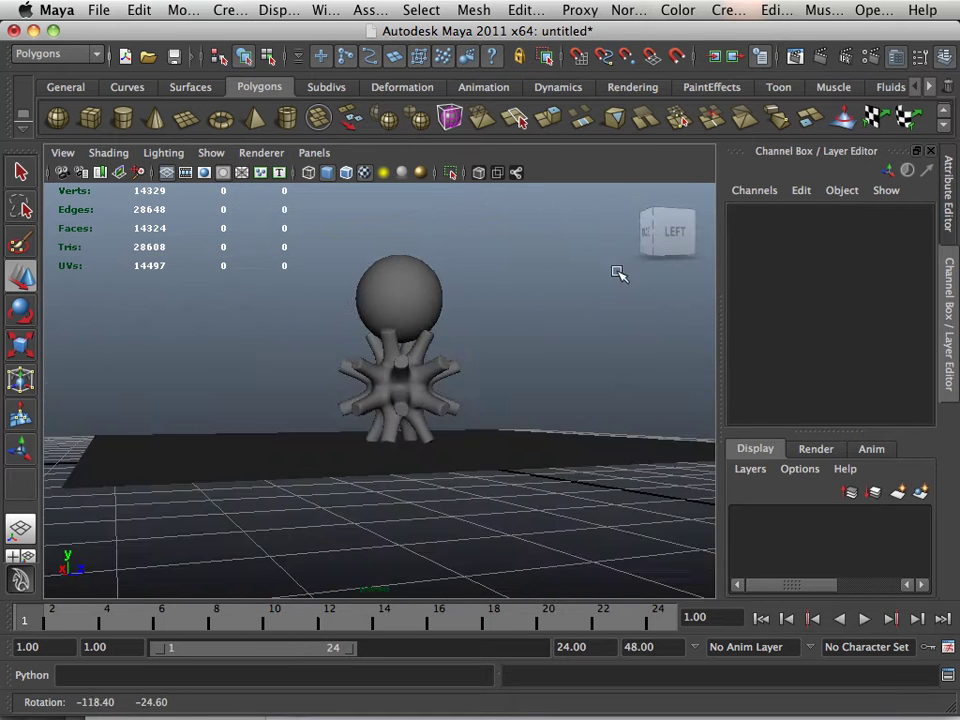
pyautogui.keyDown('alt'); pyautogui.moveTo(527, 296); pyautogui.dragTo(458, 327); pyautogui.keyUp('alt')
pyautogui.keyDown('alt'); pyautogui.moveTo(458, 327); pyautogui.dragTo(419, 389, button='middle'); pyautogui.keyUp('alt')
pyautogui.moveTo(505, 380)
pyautogui.mouseDown(button='right')
pyautogui.moveTo(535, 343)
pyautogui.moveTo(516, 379)
pyautogui.mouseUp(button='right')
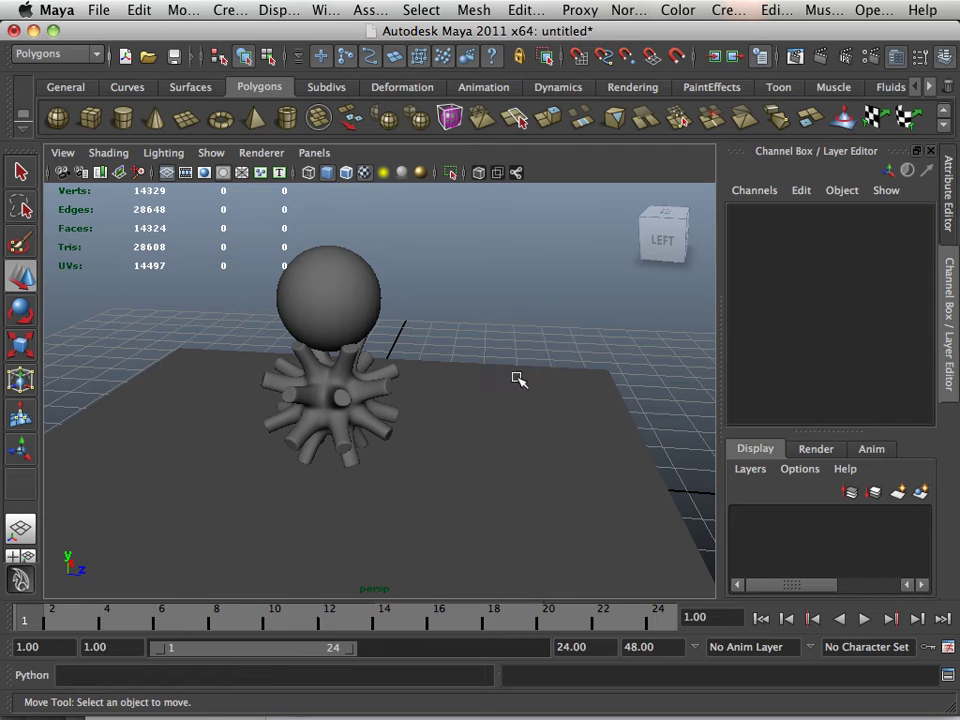
pyautogui.click(513, 375)
pyautogui.press('Delete')
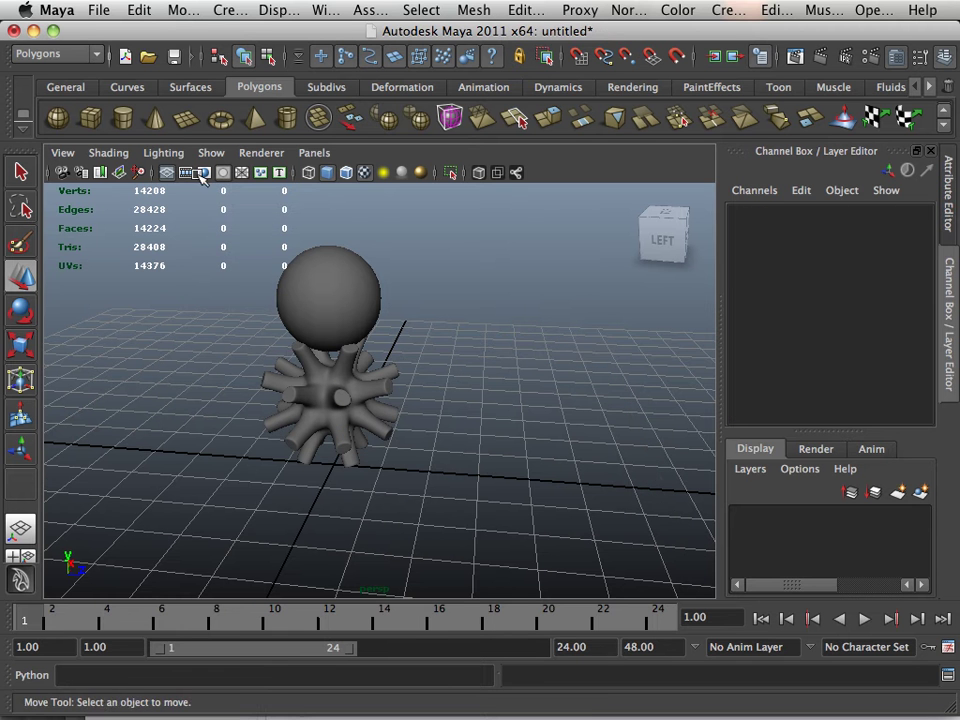
# Create a polygon cube, scale it uniformly to about 4.968, and raise it to enclose the sphere and spiked mesh
pyautogui.click(90, 118)
pyautogui.press('r')
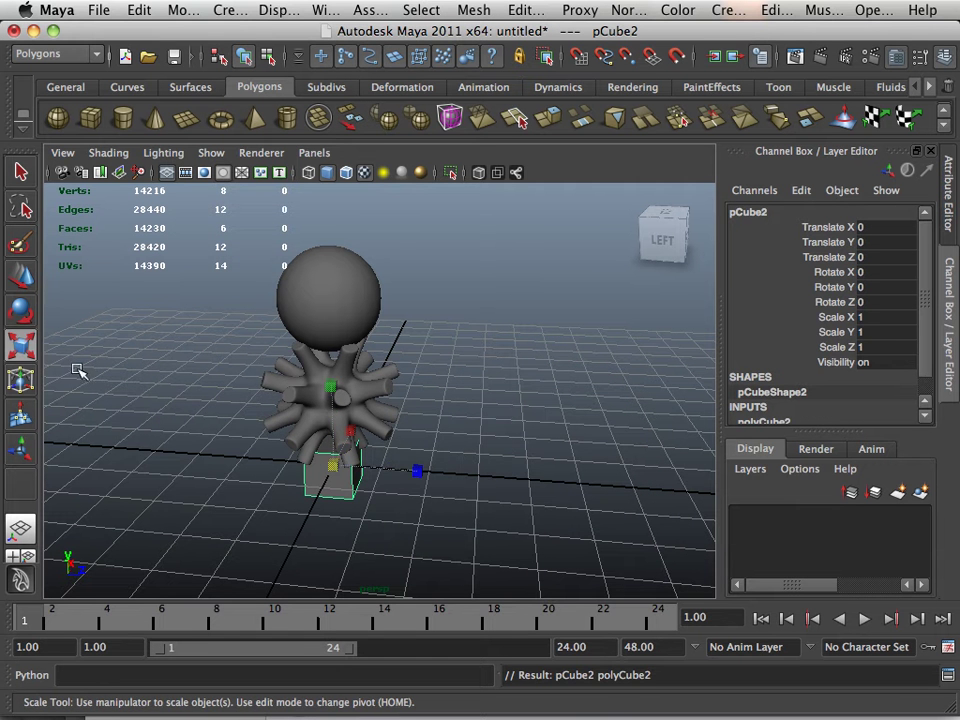
pyautogui.moveTo(336, 461); pyautogui.dragTo(505, 490)
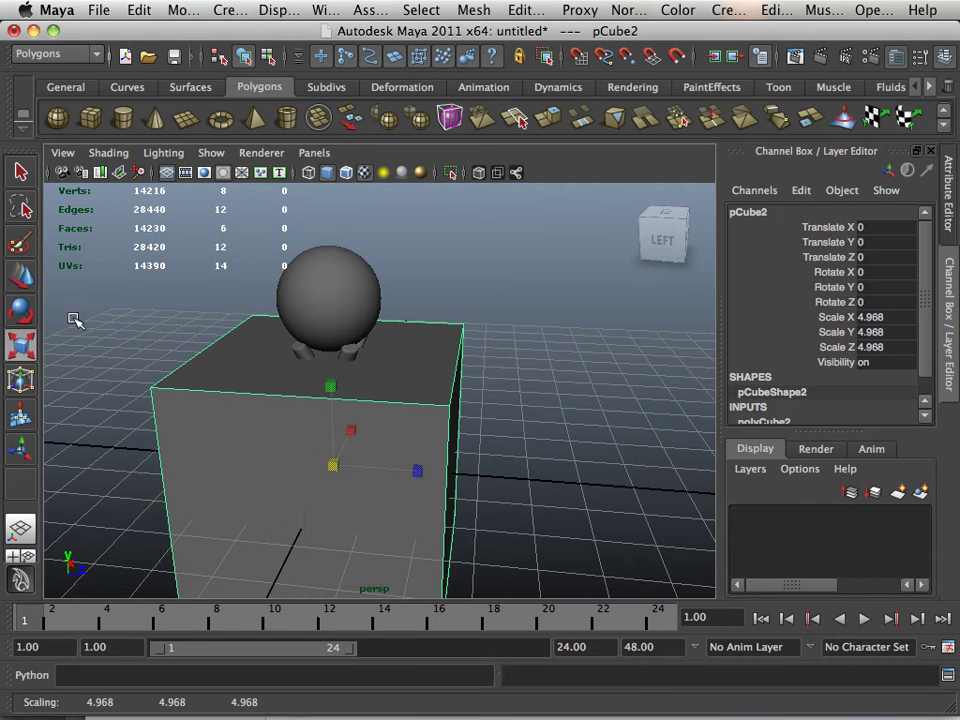
pyautogui.click(21, 275)
pyautogui.moveTo(336, 408); pyautogui.dragTo(443, 410)
# Delete the cube's front, left and top faces to open up the view of the sphere and spiked mesh
pyautogui.moveTo(442, 365); pyautogui.dragTo(442, 402, button='right')
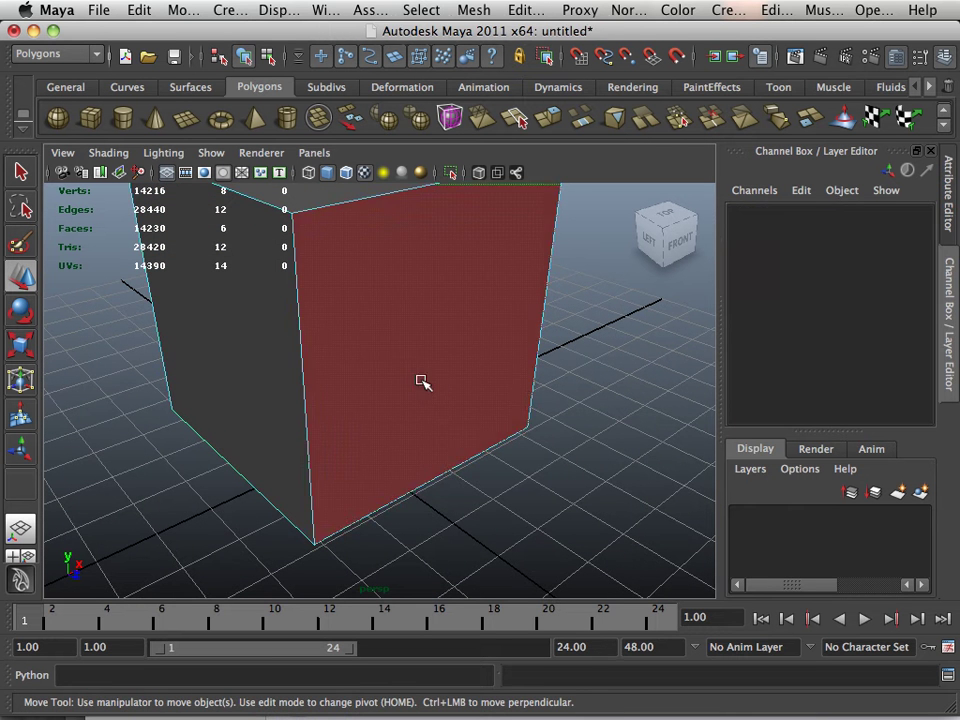
pyautogui.click(421, 380)
pyautogui.keyDown('shift'); pyautogui.click(256, 368); pyautogui.keyUp('shift')
pyautogui.moveTo(324, 320); pyautogui.dragTo(324, 326, button='middle')
pyautogui.keyDown('alt'); pyautogui.moveTo(323, 325); pyautogui.dragTo(328, 285); pyautogui.keyUp('alt')
pyautogui.keyDown('shift'); pyautogui.click(328, 300); pyautogui.keyUp('shift')
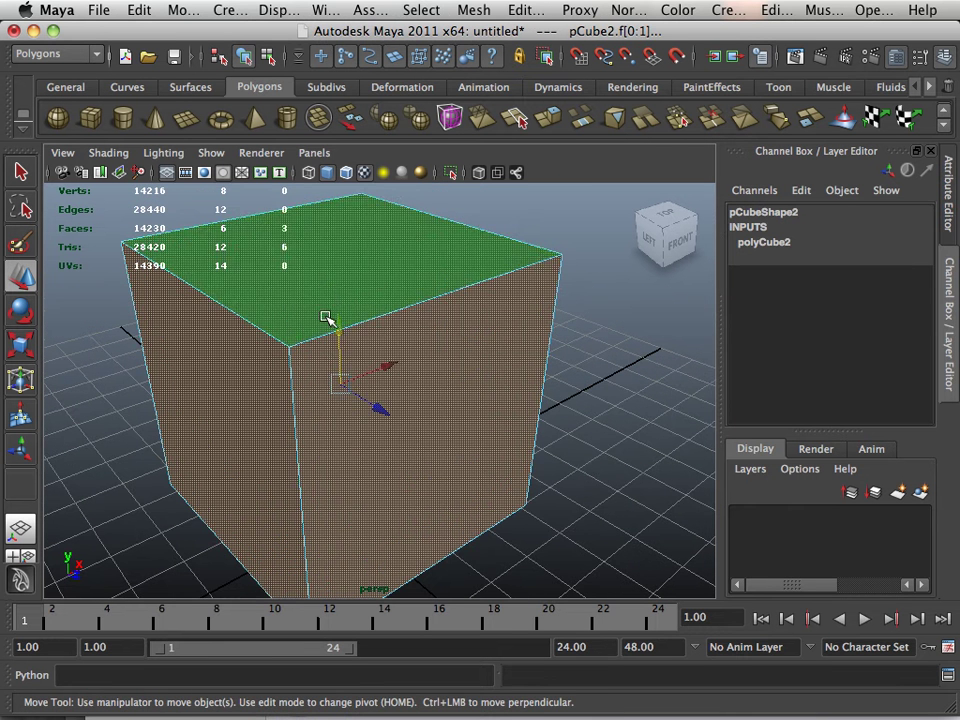
pyautogui.press('Delete')
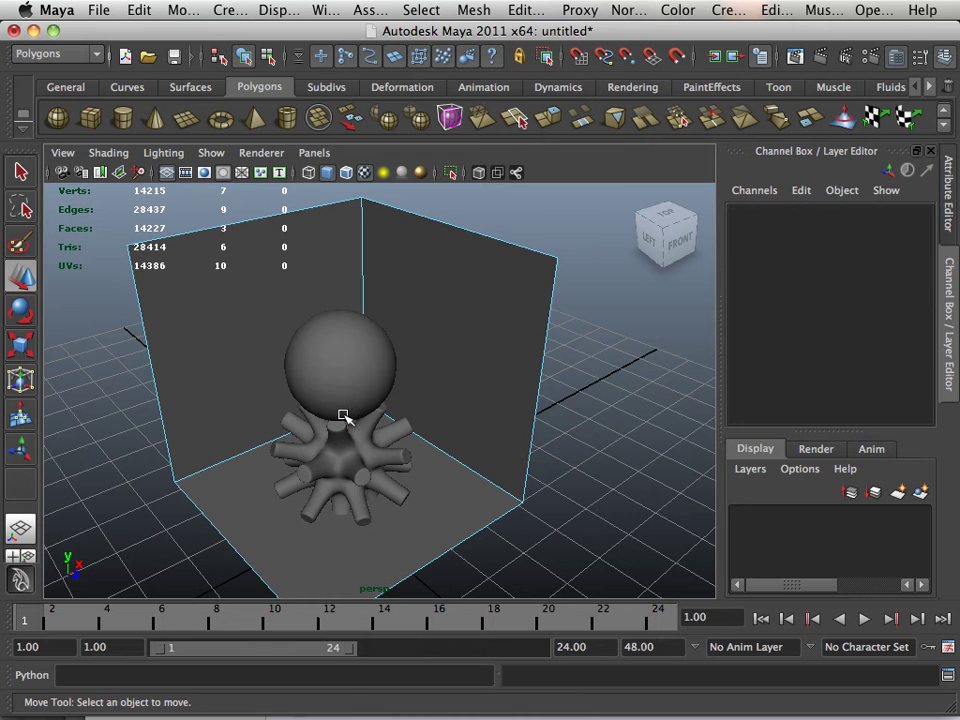
# Select the opened cube as an object and scale it uniformly to about 7.226
pyautogui.keyDown('alt'); pyautogui.moveTo(290, 409); pyautogui.dragTo(291, 385); pyautogui.keyUp('alt')
pyautogui.moveTo(223, 345); pyautogui.dragTo(254, 328, button='right')
pyautogui.click(222, 360)
pyautogui.click(22, 347)
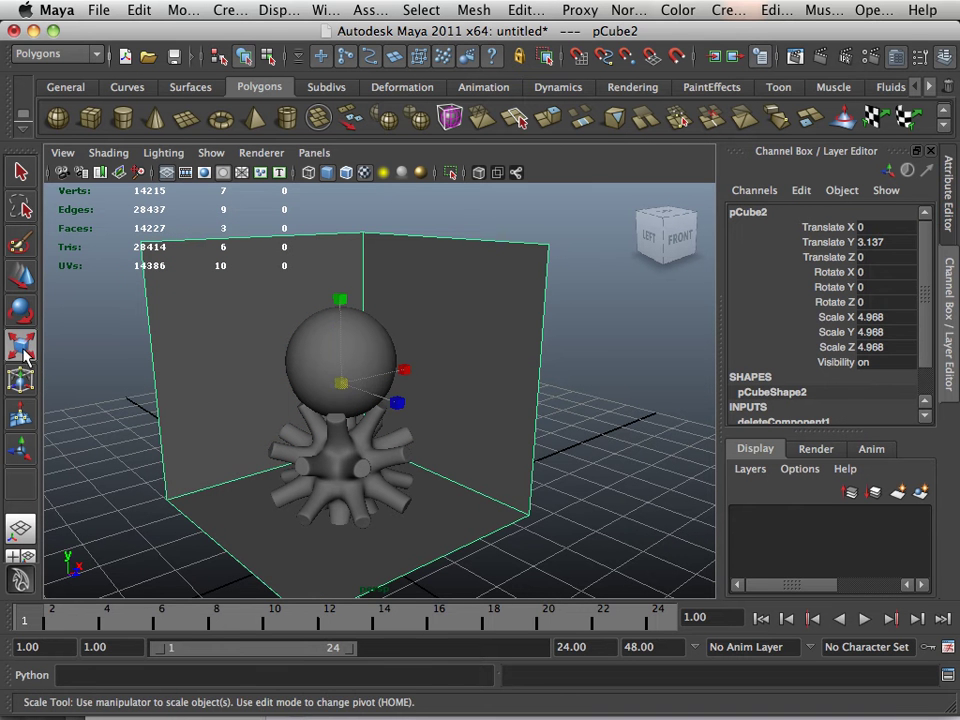
pyautogui.moveTo(341, 387); pyautogui.dragTo(446, 403)
pyautogui.keyDown('alt'); pyautogui.moveTo(446, 403); pyautogui.dragTo(381, 403, button='right'); pyautogui.keyUp('alt')
pyautogui.keyDown('alt'); pyautogui.moveTo(381, 403); pyautogui.dragTo(410, 380); pyautogui.keyUp('alt')
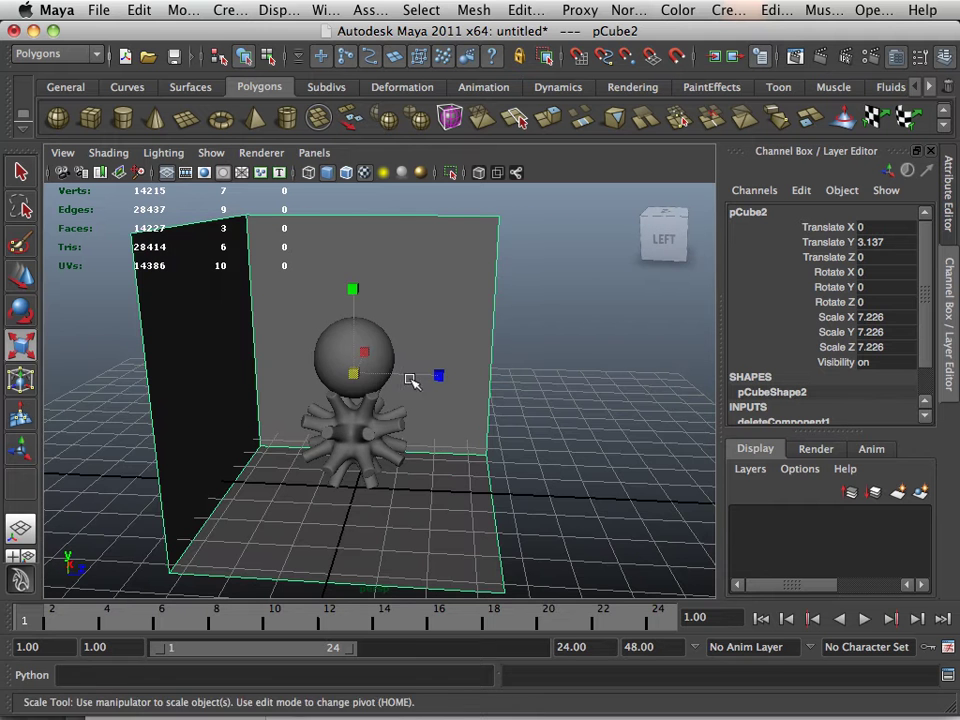
# Move the opened cube to about 0.917 in Translate X and -1.681 in Translate Z
pyautogui.click(19, 280)
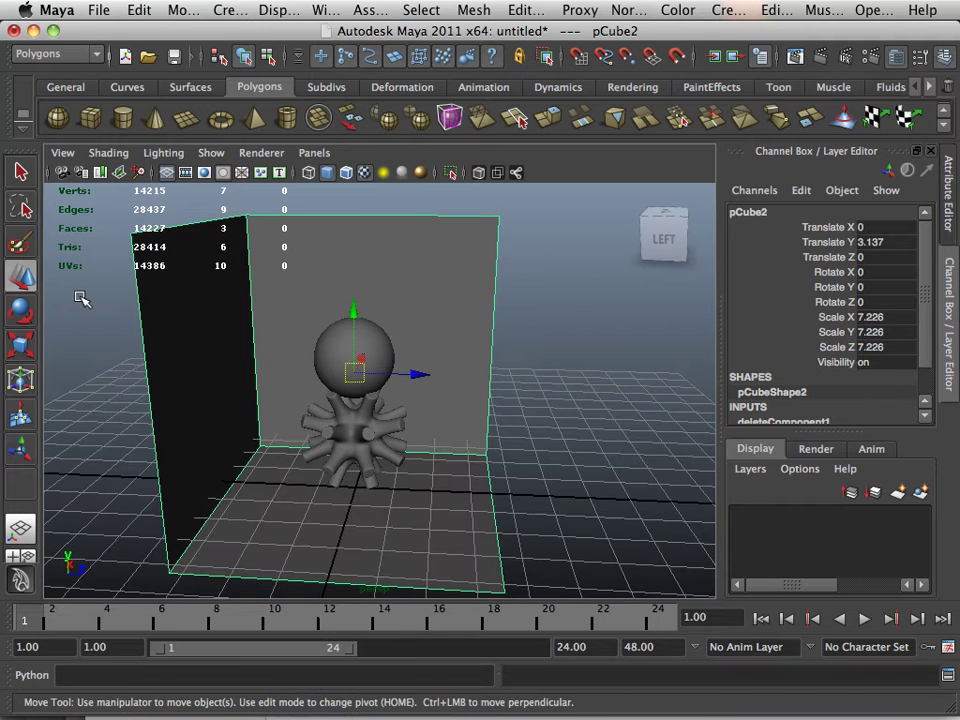
pyautogui.moveTo(410, 379); pyautogui.dragTo(356, 380)
pyautogui.keyDown('alt'); pyautogui.moveTo(380, 401); pyautogui.dragTo(279, 408); pyautogui.keyUp('alt')
pyautogui.keyDown('alt'); pyautogui.moveTo(279, 408); pyautogui.dragTo(309, 405, button='middle'); pyautogui.keyUp('alt')
pyautogui.moveTo(421, 318); pyautogui.dragTo(408, 345)
pyautogui.keyDown('alt'); pyautogui.moveTo(405, 392); pyautogui.dragTo(410, 418); pyautogui.keyUp('alt')
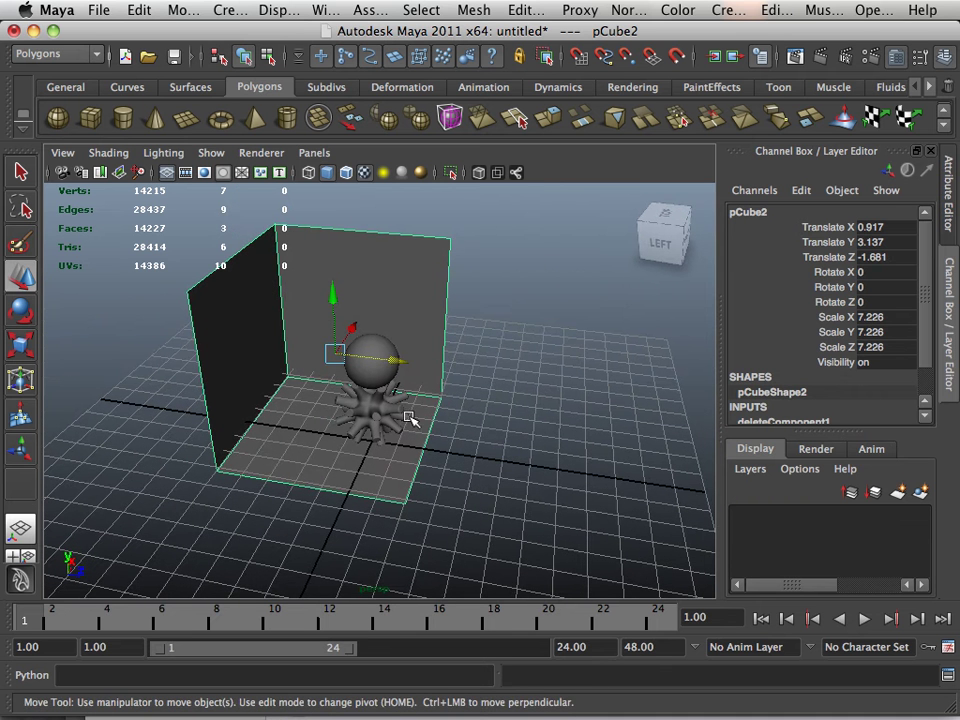
# Widen the opened cube horizontally to about 11.72 in Scale X and 11.643 in Scale Z
pyautogui.click(24, 345)
pyautogui.moveTo(424, 362); pyautogui.dragTo(358, 360)
pyautogui.moveTo(440, 323); pyautogui.dragTo(272, 388)
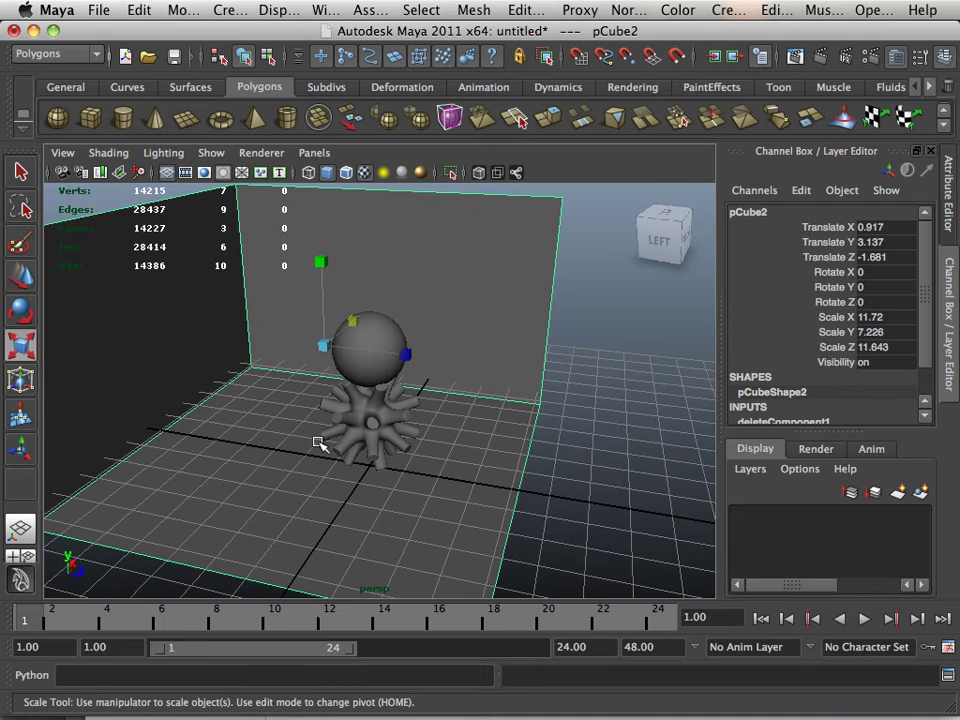
# Shift the opened cube along Z to a Translate Z of about -0.697
pyautogui.click(21, 274)
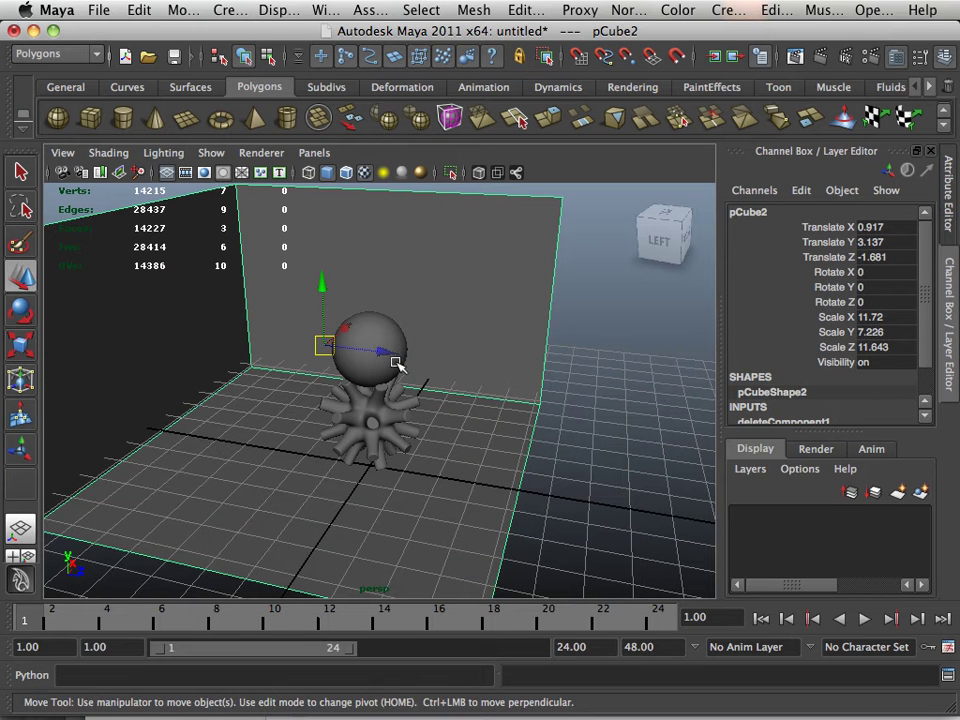
pyautogui.moveTo(396, 364); pyautogui.dragTo(418, 364)
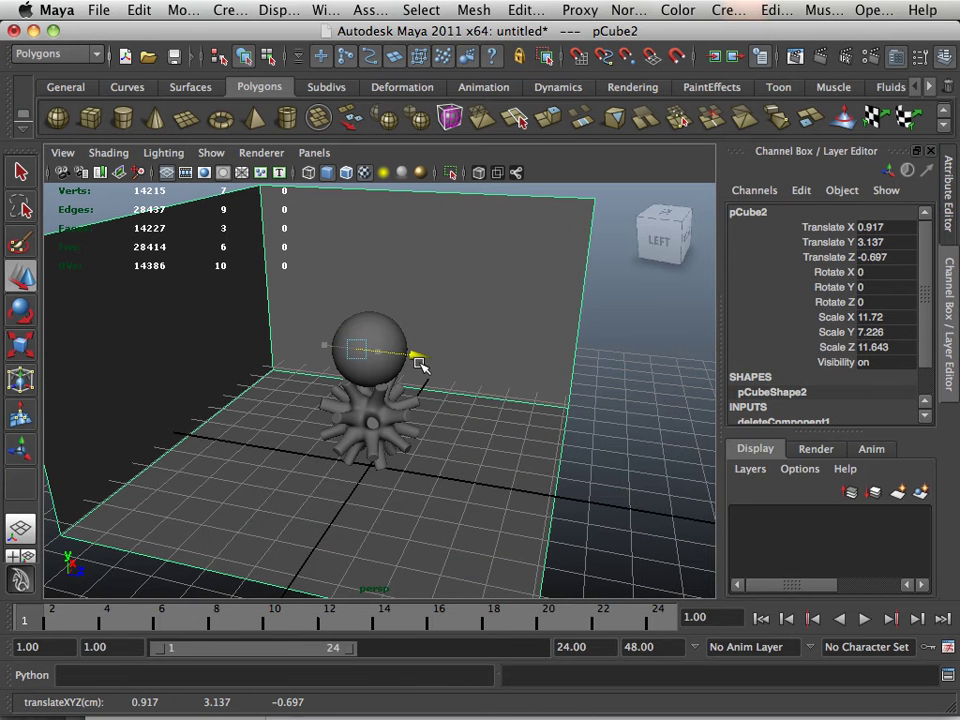
pyautogui.click(611, 439)
pyautogui.keyDown('alt'); pyautogui.moveTo(611, 439); pyautogui.dragTo(336, 454); pyautogui.keyUp('alt')
pyautogui.click(430, 455)
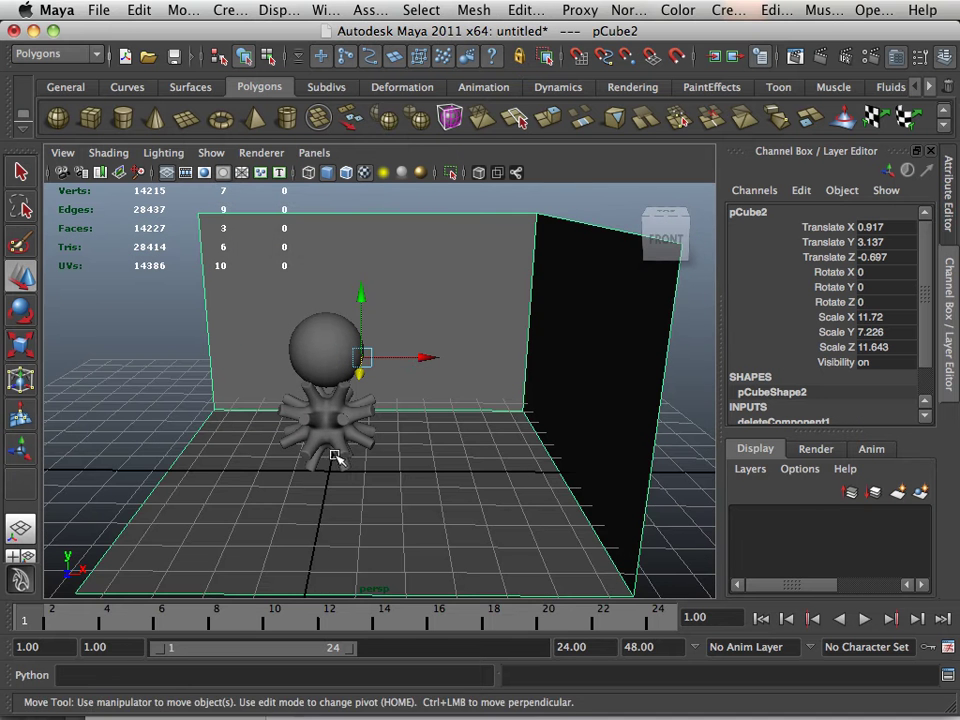
# Display the face normals on the opened cube
pyautogui.click(276, 11)
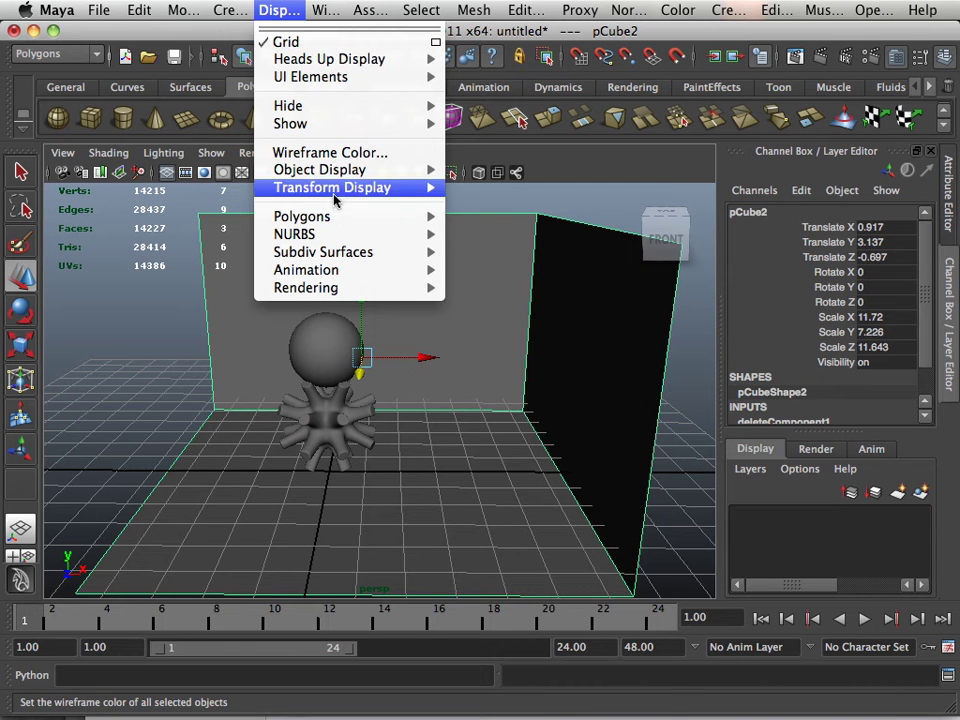
pyautogui.moveTo(320, 217)
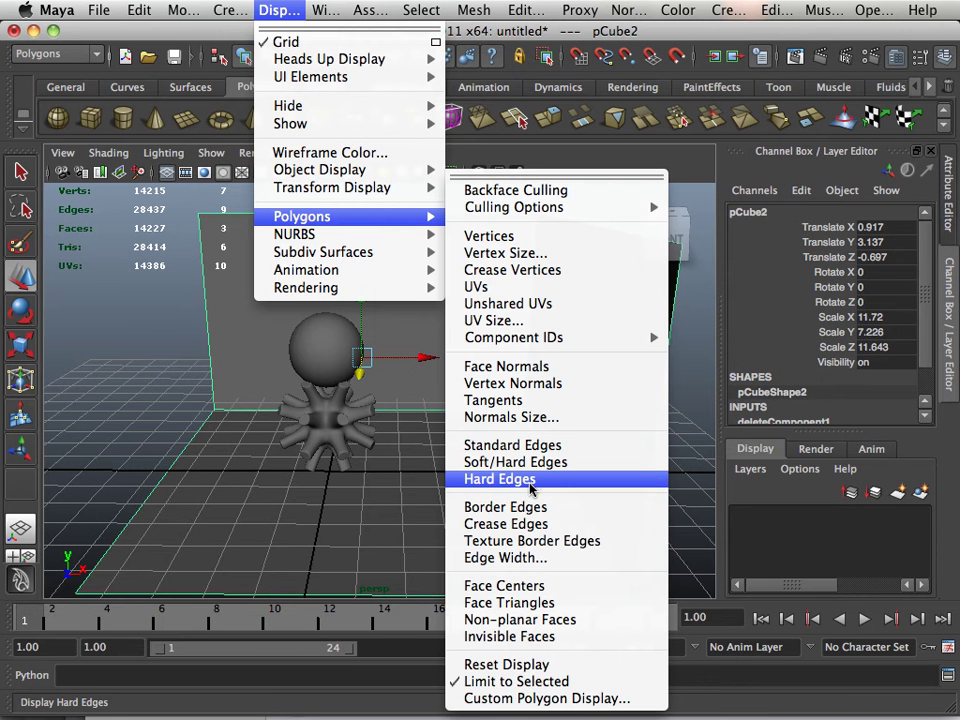
pyautogui.click(506, 366)
pyautogui.keyDown('alt'); pyautogui.moveTo(520, 380); pyautogui.dragTo(541, 431); pyautogui.keyUp('alt')
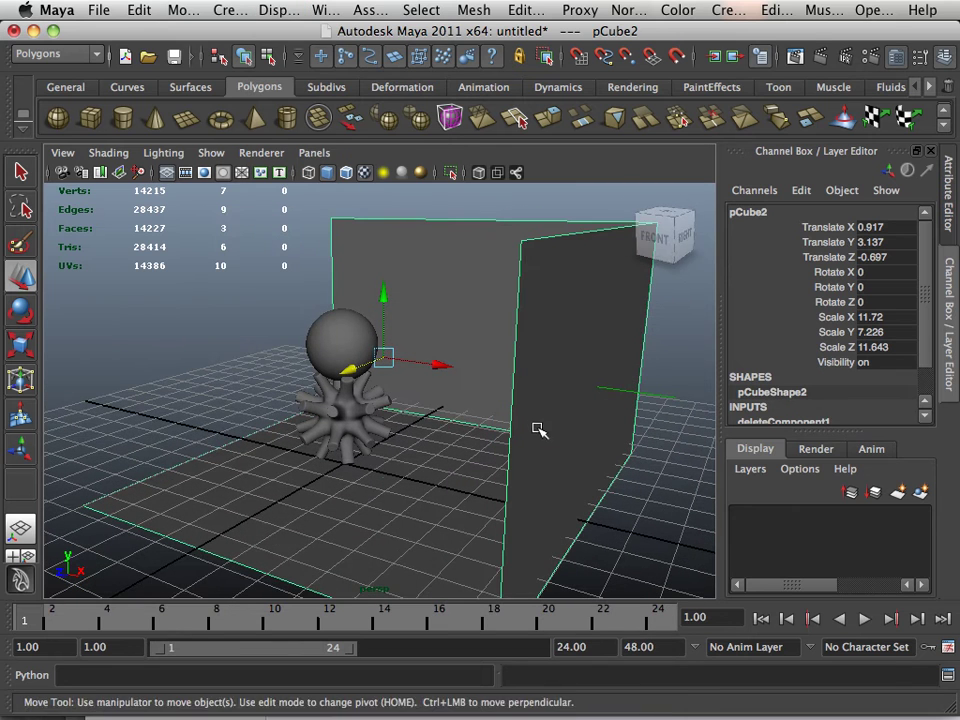
# Reverse the opened cube's normals and raise it to a Translate Y of about 3.666
pyautogui.click(634, 10)
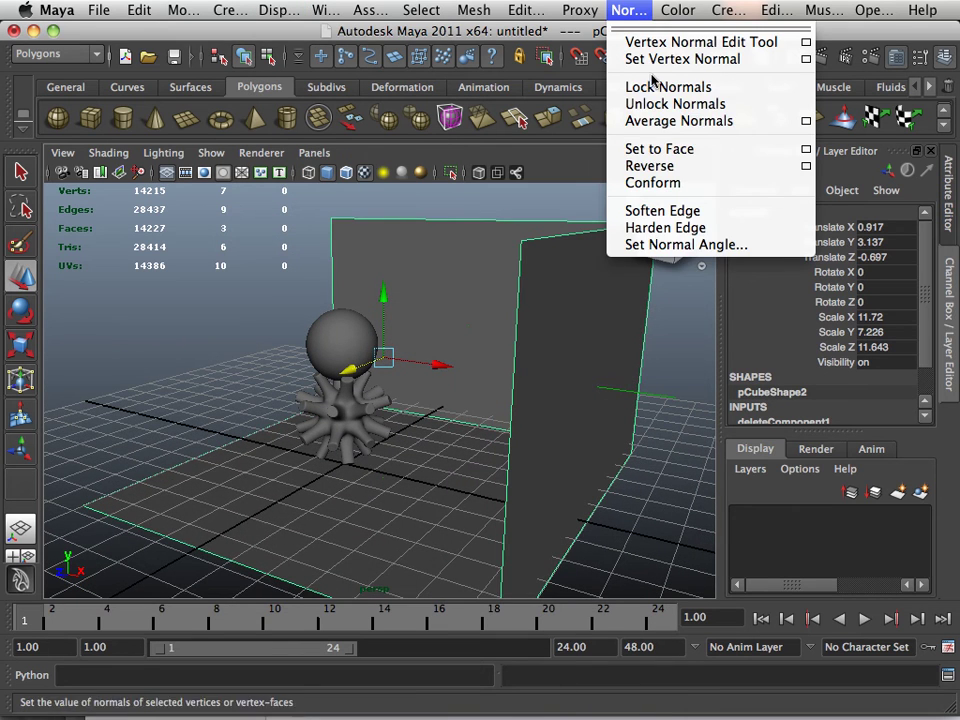
pyautogui.click(650, 166)
pyautogui.keyDown('alt'); pyautogui.moveTo(388, 381); pyautogui.dragTo(328, 399); pyautogui.keyUp('alt')
pyautogui.click(585, 443)
pyautogui.click(383, 405)
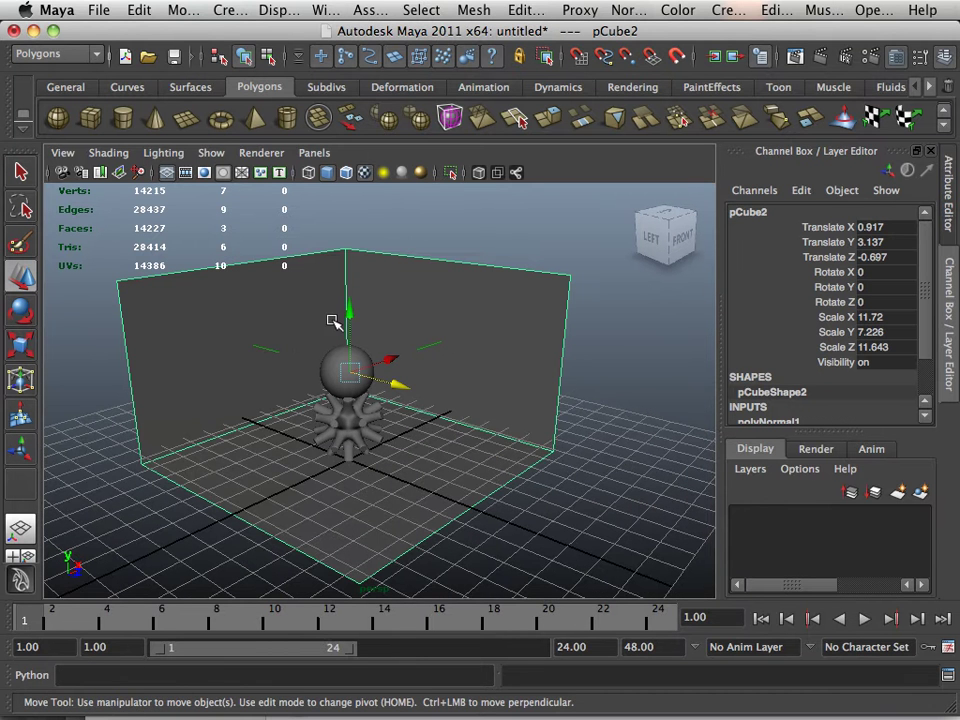
pyautogui.moveTo(350, 313)
pyautogui.mouseDown()
pyautogui.moveTo(354, 281)
pyautogui.moveTo(354, 299)
pyautogui.mouseUp()
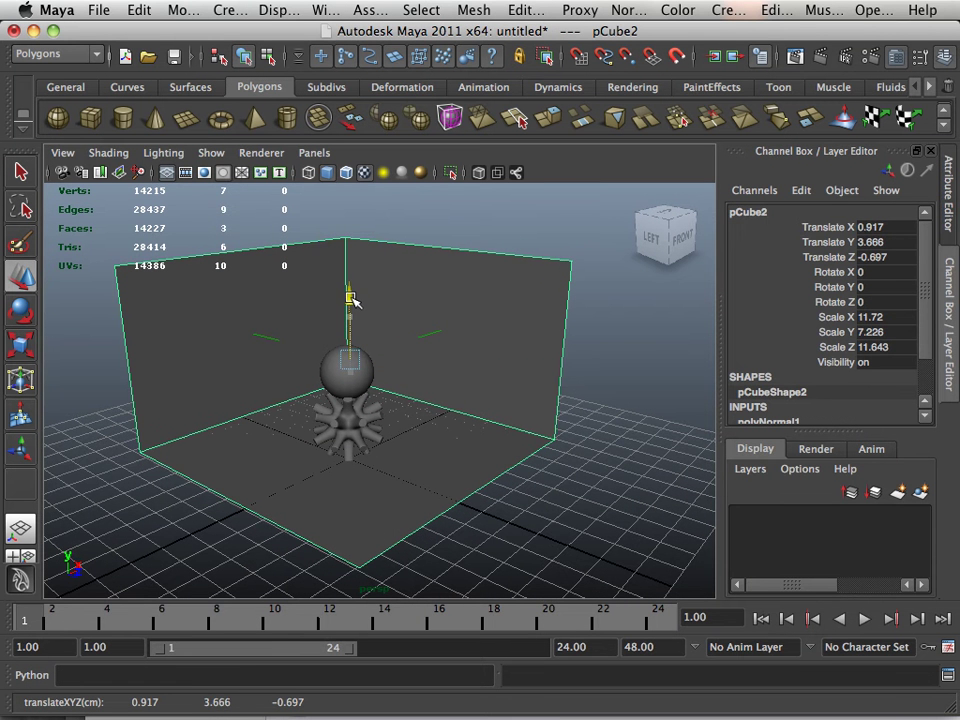
# Add the opened cube to a new display layer and hide that layer
pyautogui.click(920, 493)
pyautogui.rightClick(814, 520)
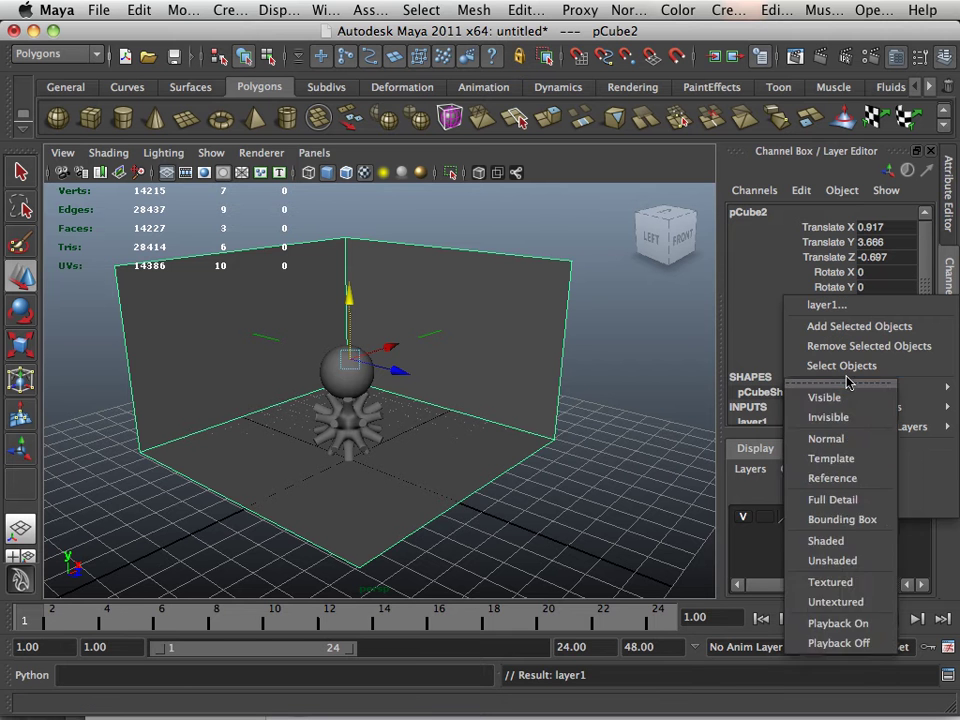
pyautogui.click(847, 328)
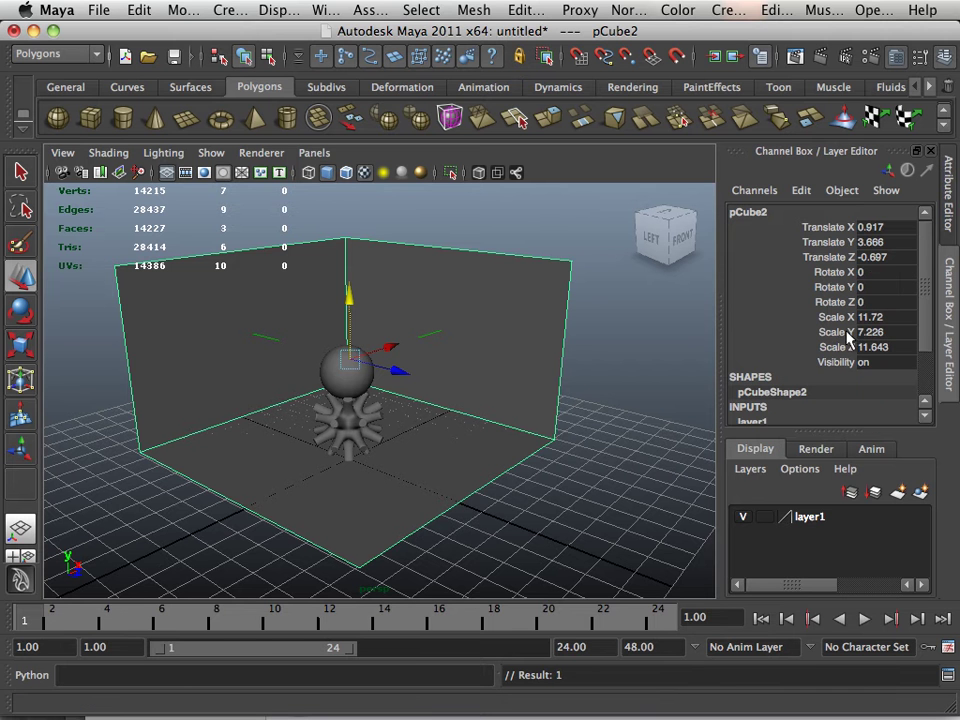
pyautogui.click(742, 518)
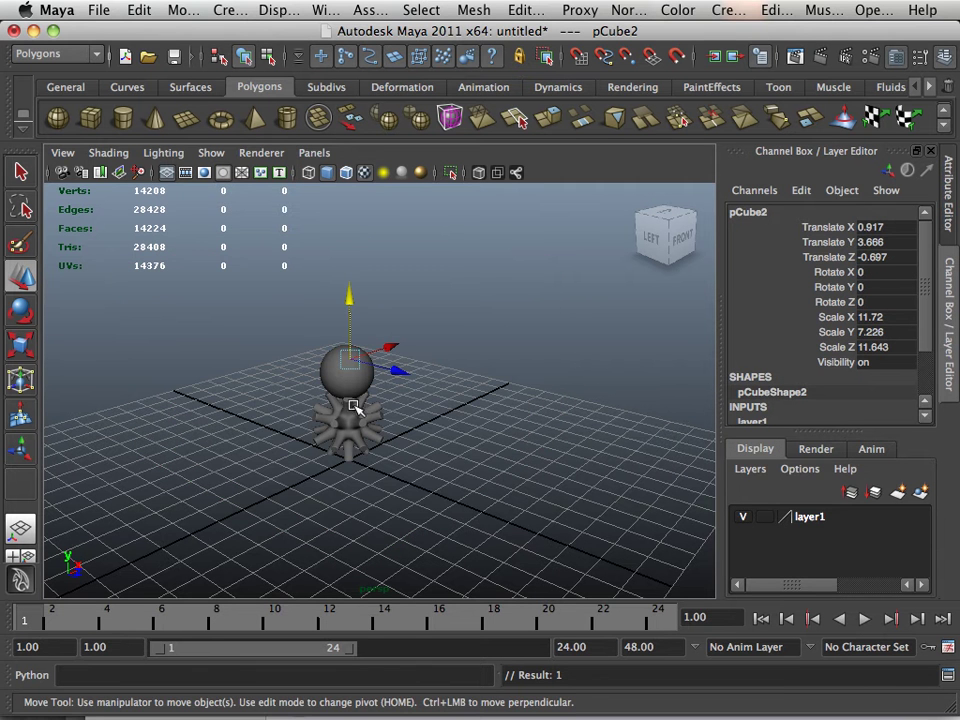
# Create a polygon plane scaled uniformly to about 14.791 and move it to a Translate X of about 6.104
pyautogui.click(184, 120)
pyautogui.keyDown('alt'); pyautogui.moveTo(259, 310); pyautogui.dragTo(317, 428); pyautogui.keyUp('alt')
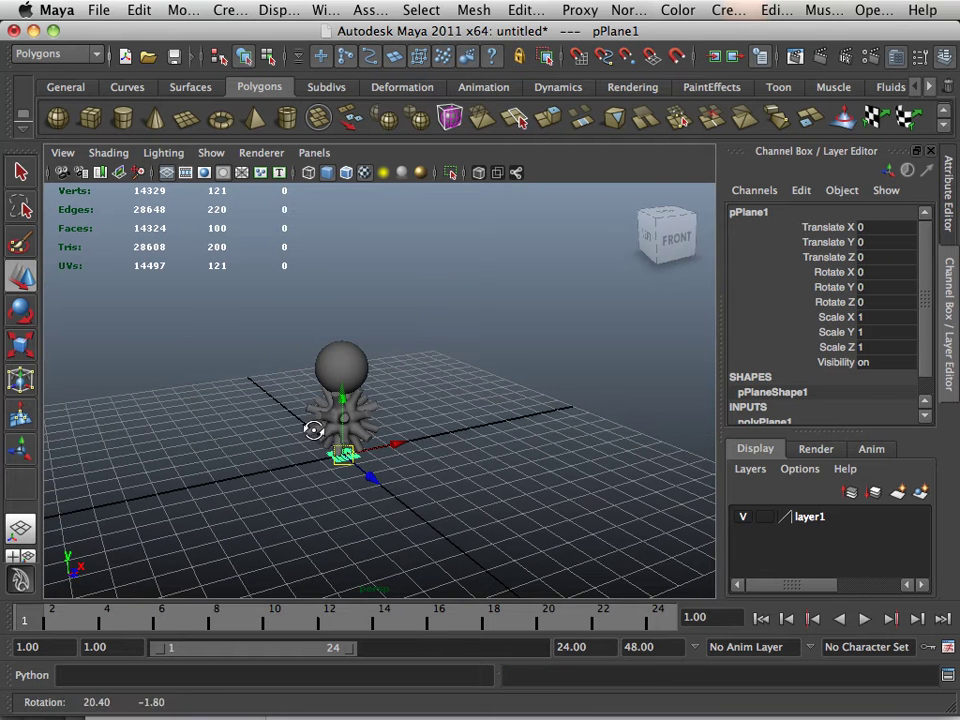
pyautogui.click(20, 348)
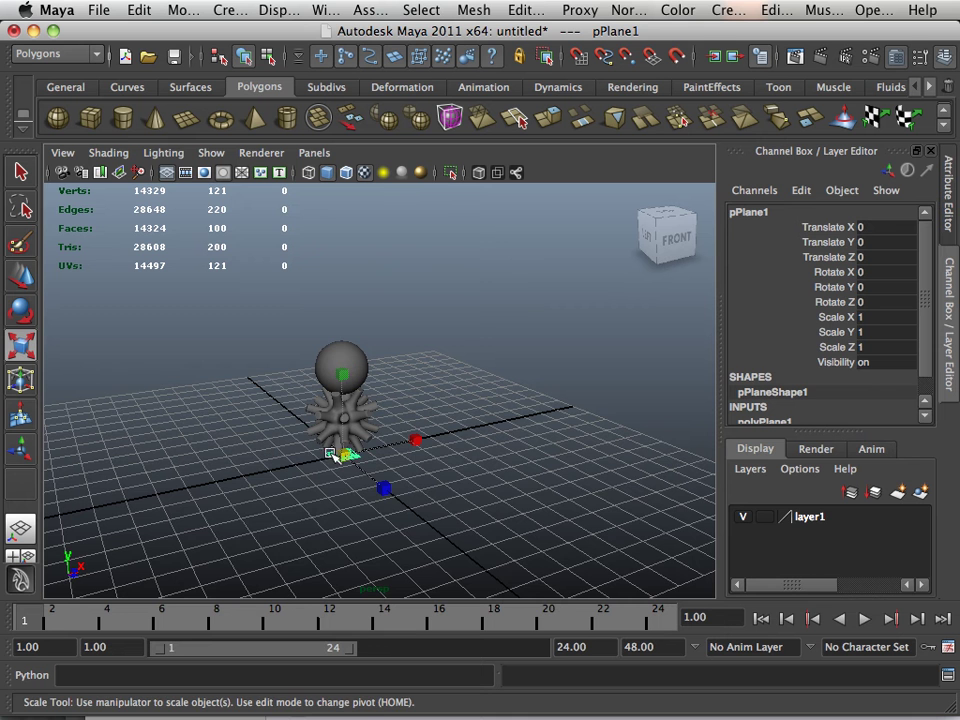
pyautogui.moveTo(340, 451); pyautogui.dragTo(588, 502)
pyautogui.keyDown('alt'); pyautogui.moveTo(436, 472); pyautogui.dragTo(378, 420); pyautogui.keyUp('alt')
pyautogui.click(15, 284)
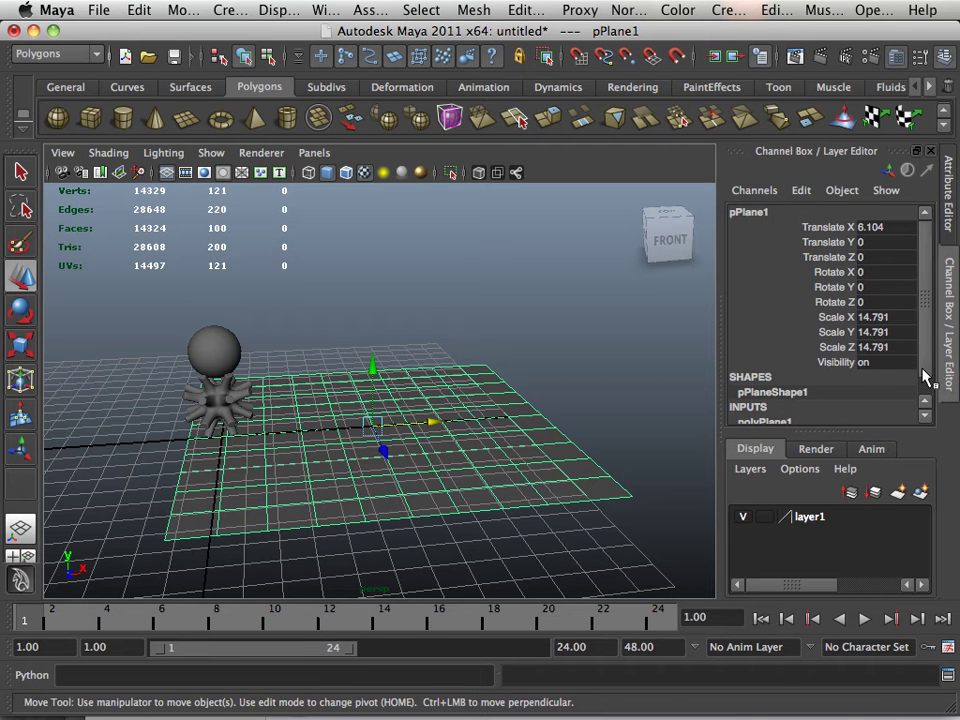
# Set the plane's Subdivisions Width and Subdivisions Height to 18
pyautogui.moveTo(924, 376); pyautogui.dragTo(922, 395)
pyautogui.click(771, 400)
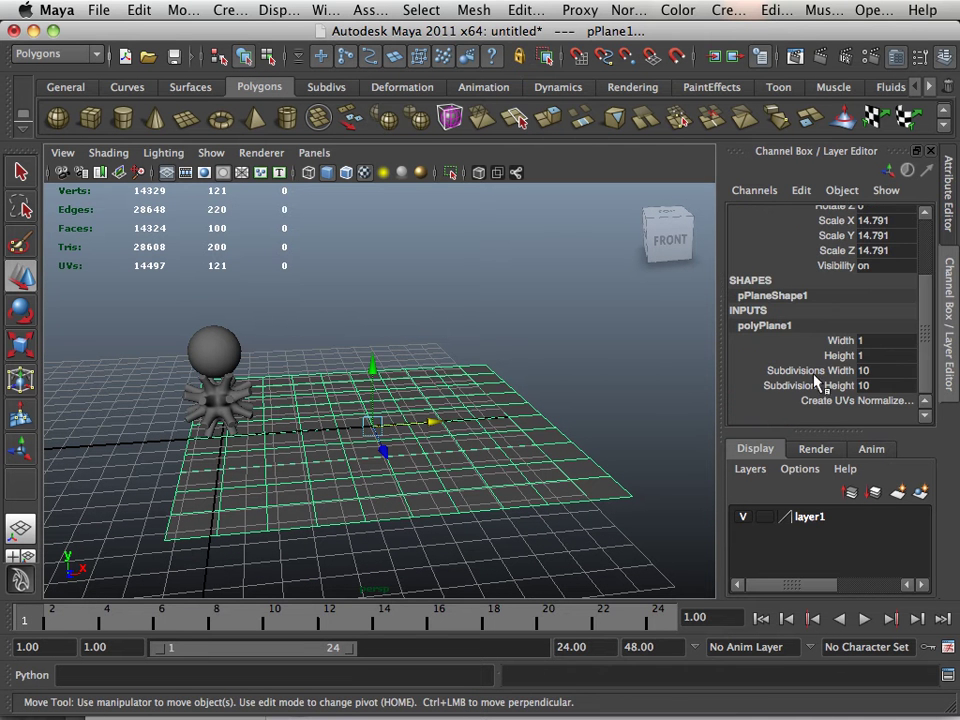
pyautogui.moveTo(813, 373); pyautogui.dragTo(813, 382)
pyautogui.moveTo(624, 376)
pyautogui.mouseDown(button='middle')
pyautogui.moveTo(568, 369)
pyautogui.moveTo(628, 377)
pyautogui.mouseUp(button='middle')
pyautogui.keyDown('alt'); pyautogui.moveTo(628, 377); pyautogui.dragTo(530, 366); pyautogui.keyUp('alt')
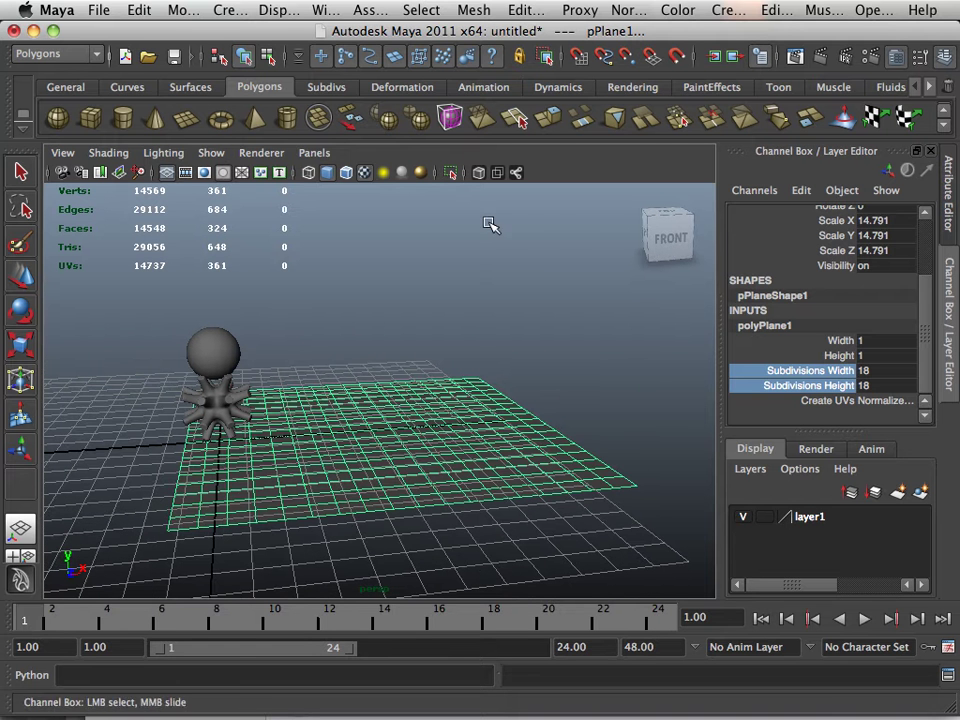
# Switch to the Animation menu set and apply a Lattice deformer to the plane
pyautogui.click(55, 53)
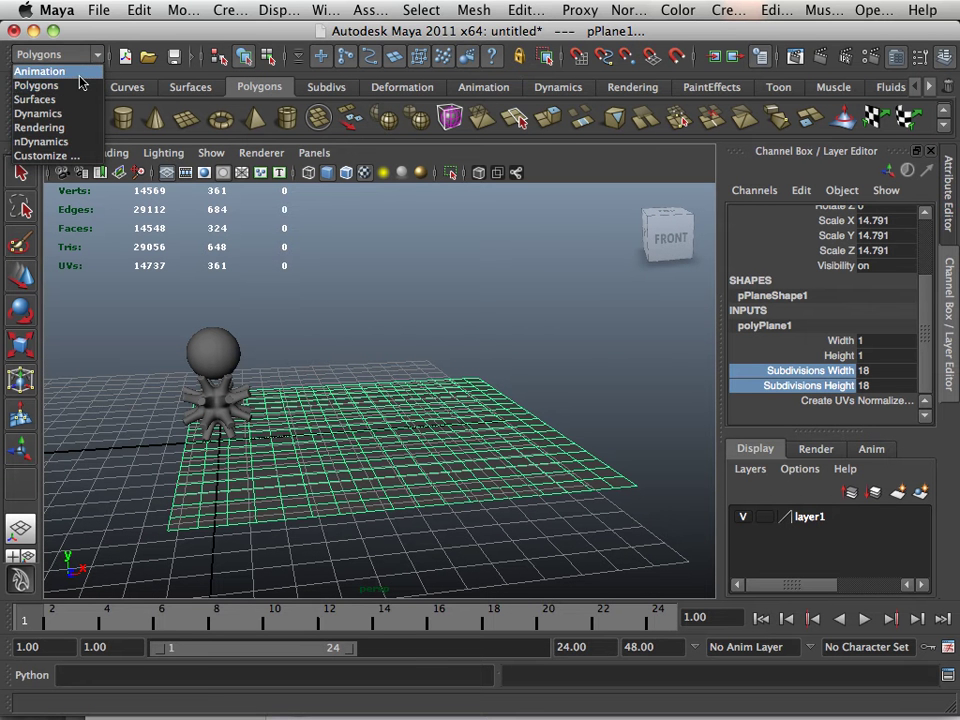
pyautogui.click(45, 71)
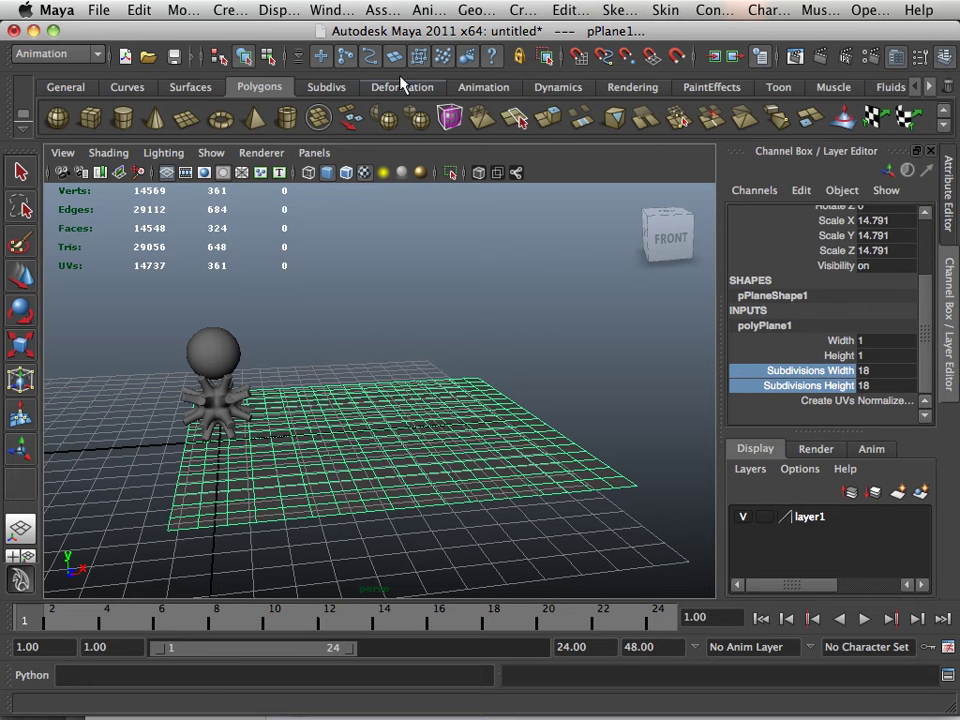
pyautogui.click(516, 14)
pyautogui.click(545, 72)
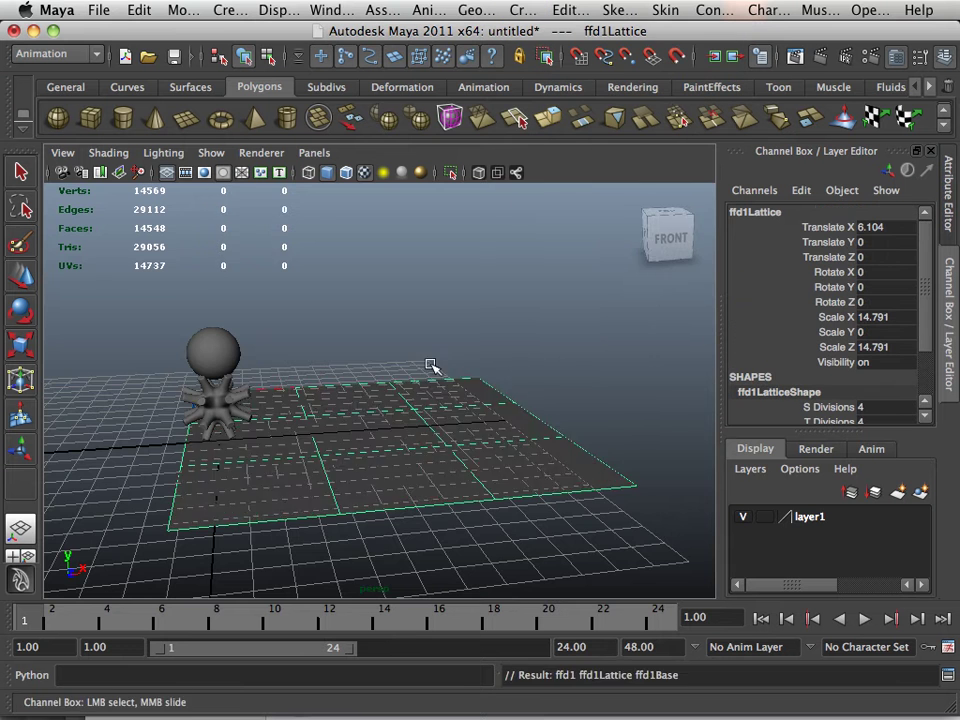
# Show the scene in wireframe and exclude surface objects from selection so the lattice can be picked
pyautogui.keyDown('alt'); pyautogui.moveTo(433, 366); pyautogui.dragTo(418, 274); pyautogui.keyUp('alt')
pyautogui.keyDown('alt'); pyautogui.moveTo(418, 274); pyautogui.dragTo(484, 407, button='right'); pyautogui.keyUp('alt')
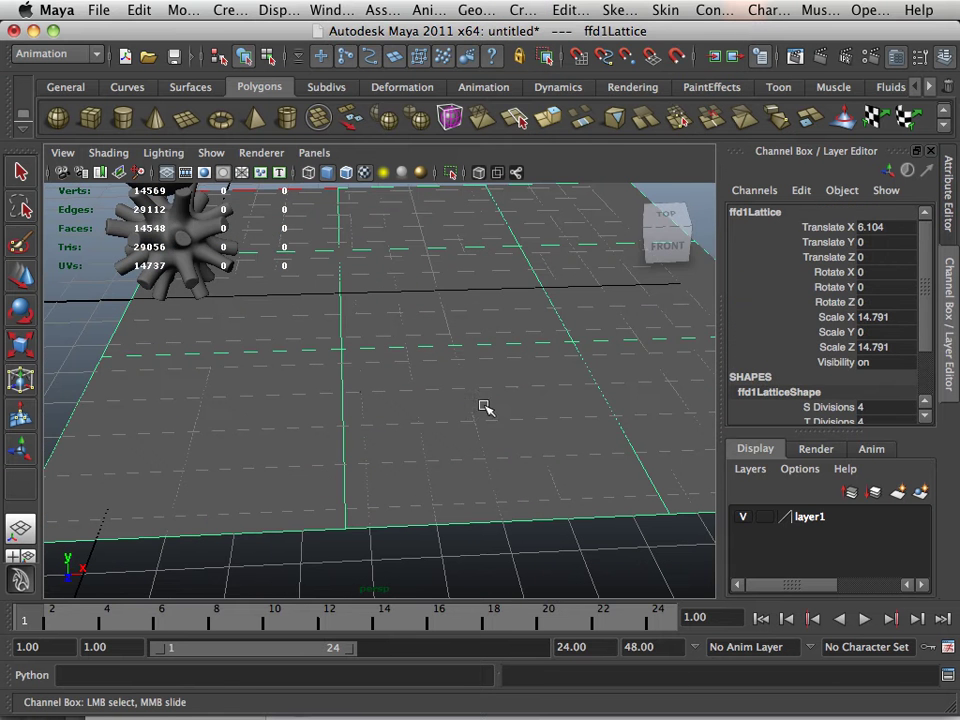
pyautogui.press('4')
pyautogui.moveTo(343, 387); pyautogui.dragTo(343, 392, button='right')
pyautogui.click(343, 393)
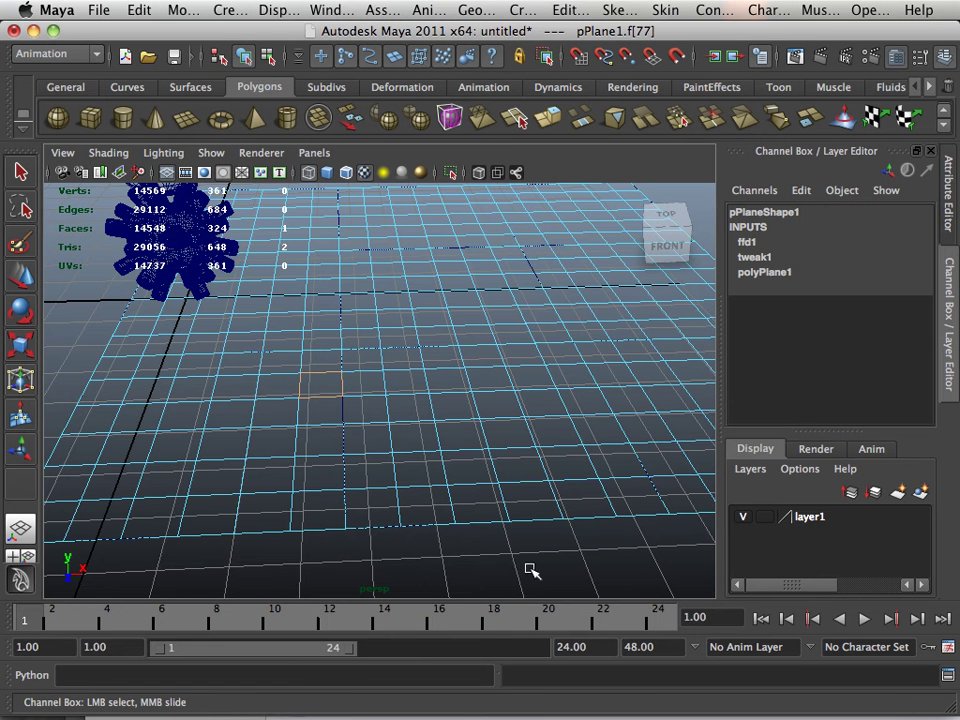
pyautogui.click(515, 495)
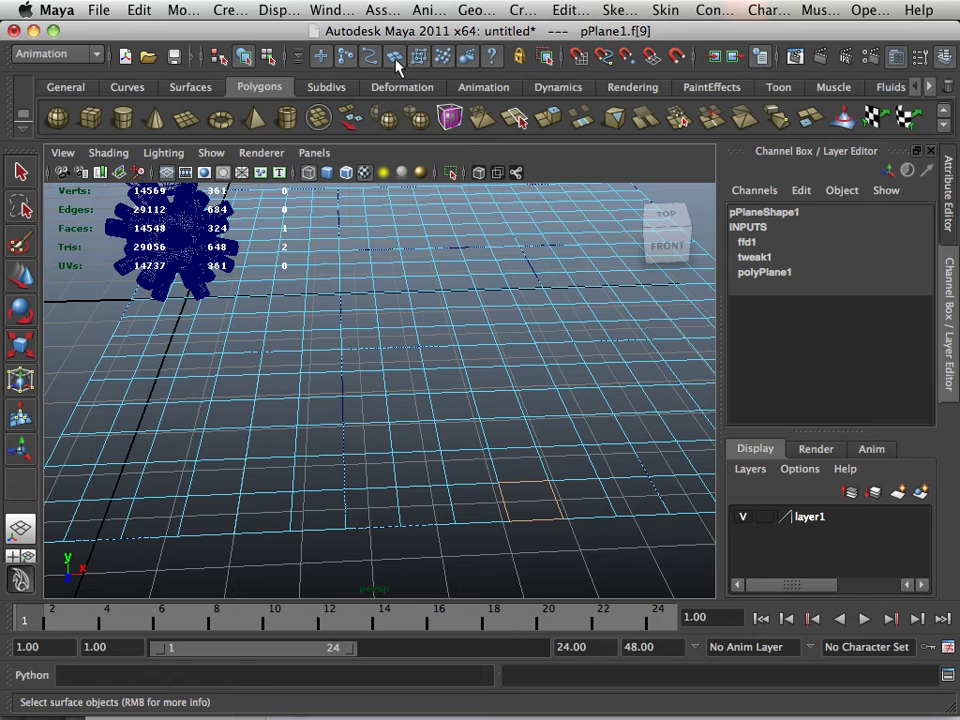
pyautogui.keyDown('alt'); pyautogui.moveTo(530, 429); pyautogui.dragTo(395, 469, button='right'); pyautogui.keyUp('alt')
pyautogui.click(395, 469)
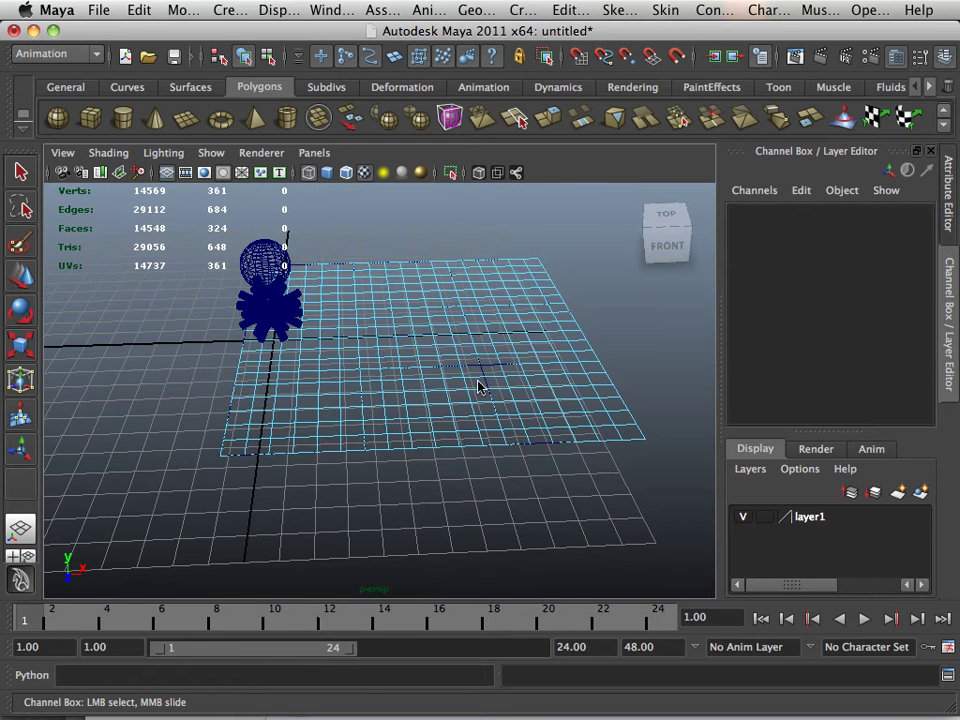
# Select the lattice around the plane and switch to component selection mode
pyautogui.moveTo(478, 345); pyautogui.dragTo(533, 331, button='right')
pyautogui.moveTo(531, 328); pyautogui.dragTo(364, 349)
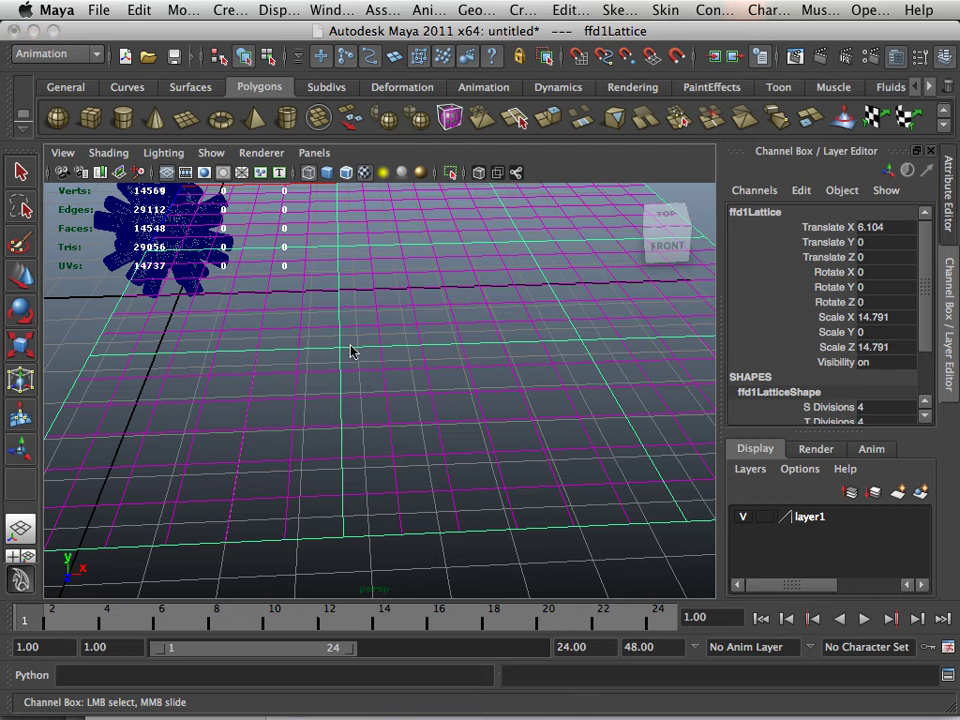
pyautogui.moveTo(350, 346)
pyautogui.mouseDown(button='right')
pyautogui.moveTo(329, 339)
pyautogui.moveTo(345, 343)
pyautogui.mouseUp(button='right')
pyautogui.rightClick(352, 345)
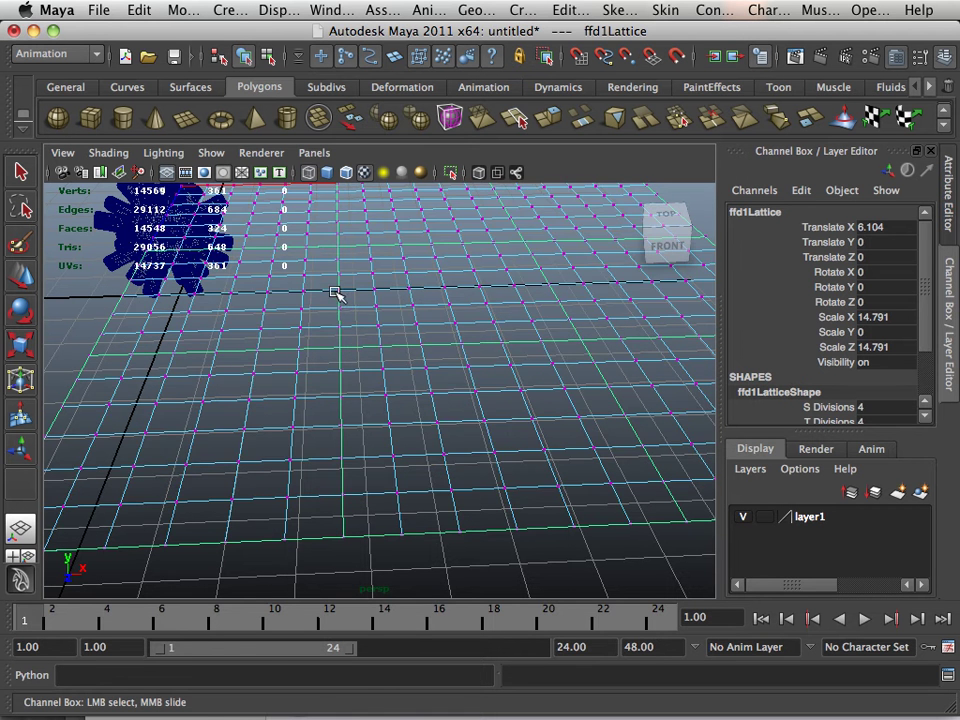
pyautogui.click(272, 57)
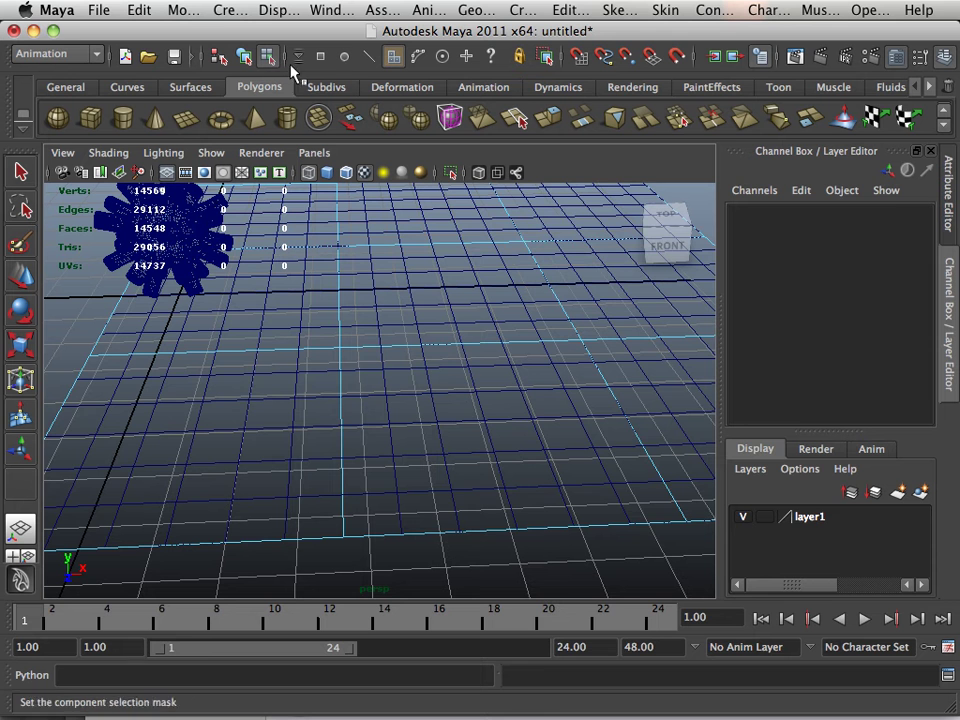
pyautogui.click(351, 348)
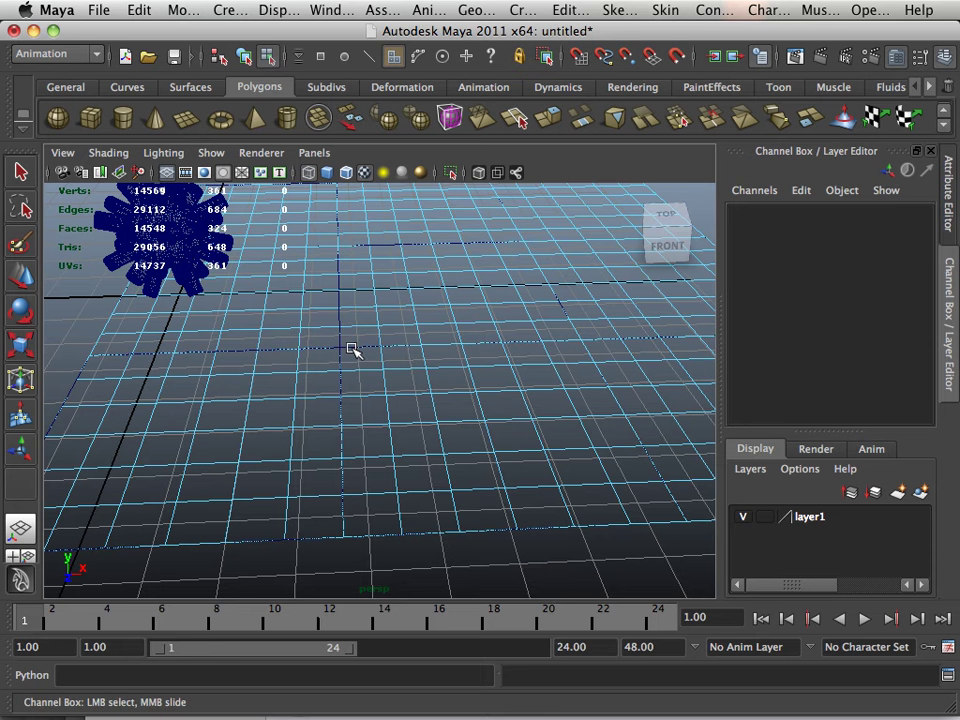
pyautogui.moveTo(307, 329); pyautogui.dragTo(409, 385)
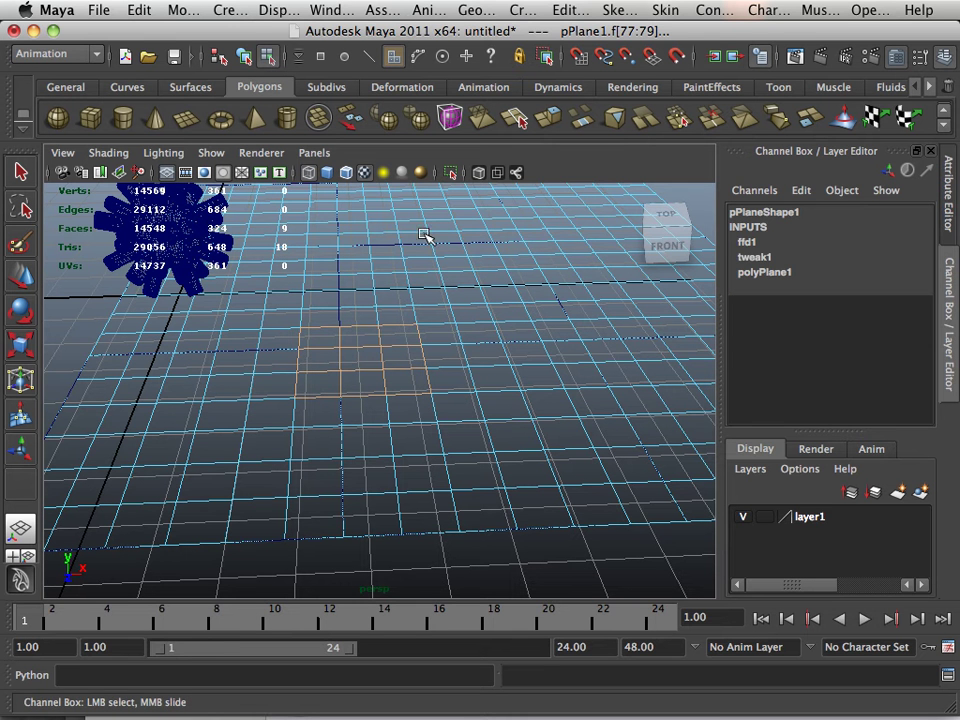
pyautogui.click(343, 387)
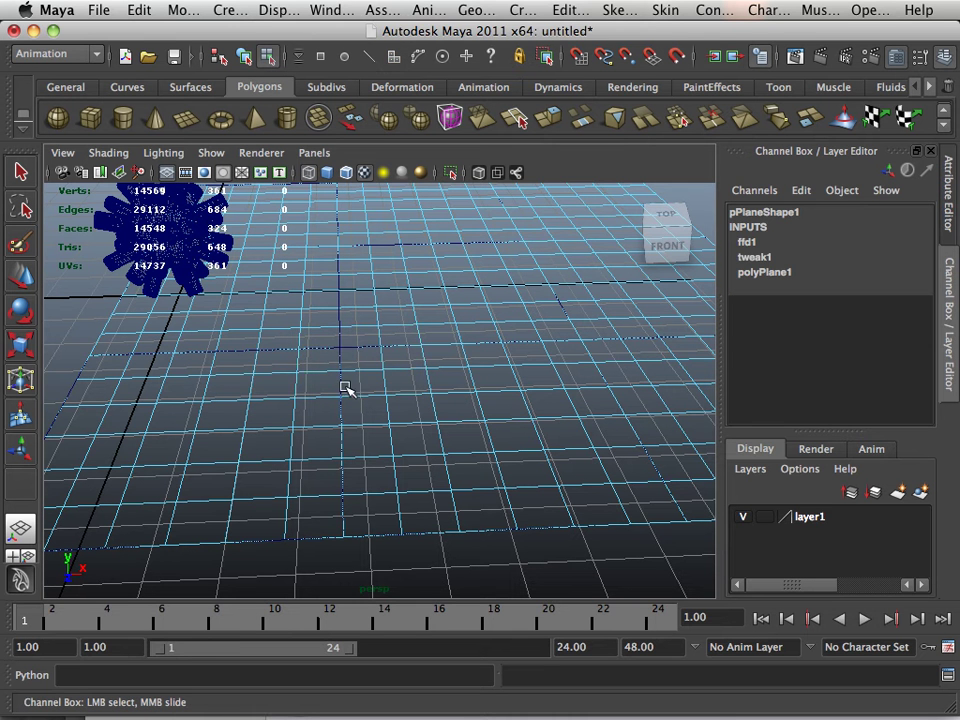
pyautogui.moveTo(398, 444); pyautogui.dragTo(306, 486)
pyautogui.moveTo(345, 347); pyautogui.dragTo(349, 336, button='right')
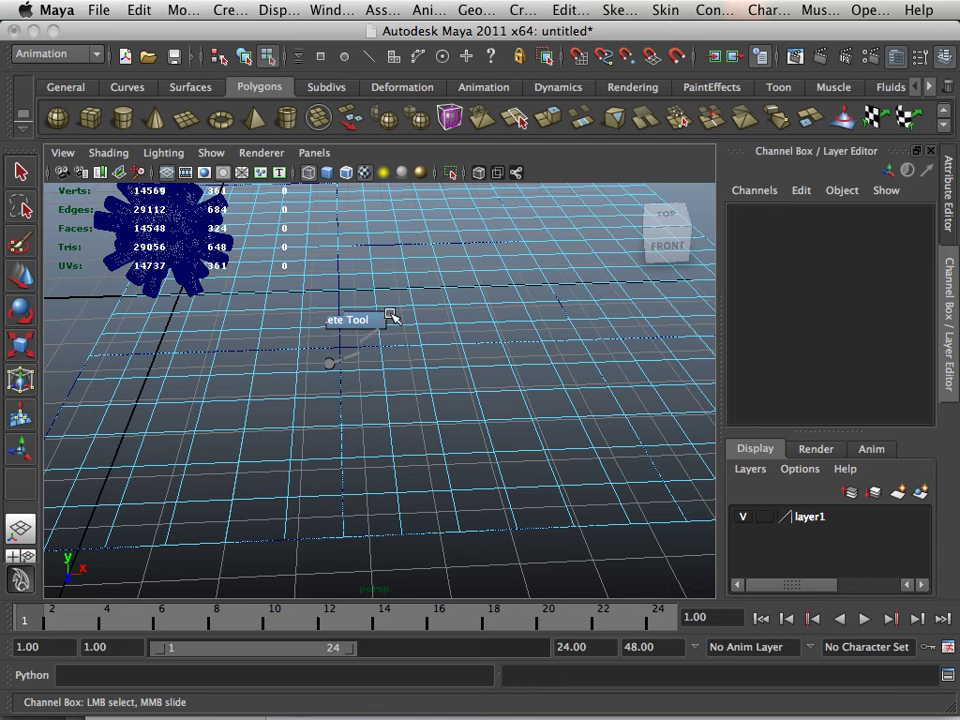
# Return to object selection mode and select the lattice around the plane
pyautogui.click(245, 56)
pyautogui.click(330, 305)
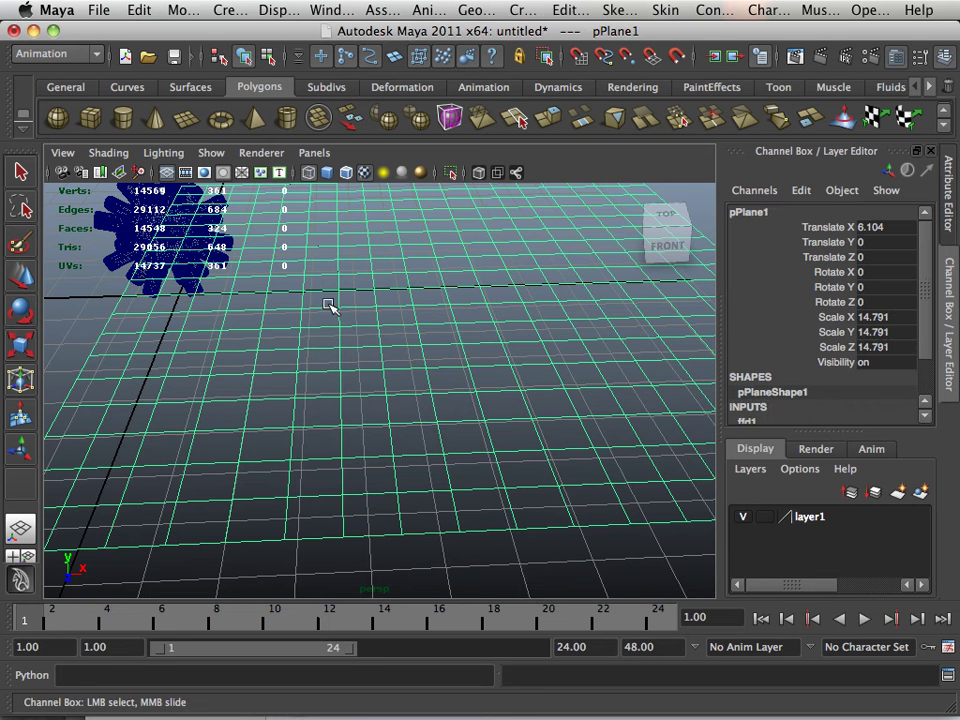
pyautogui.moveTo(383, 314); pyautogui.dragTo(273, 399)
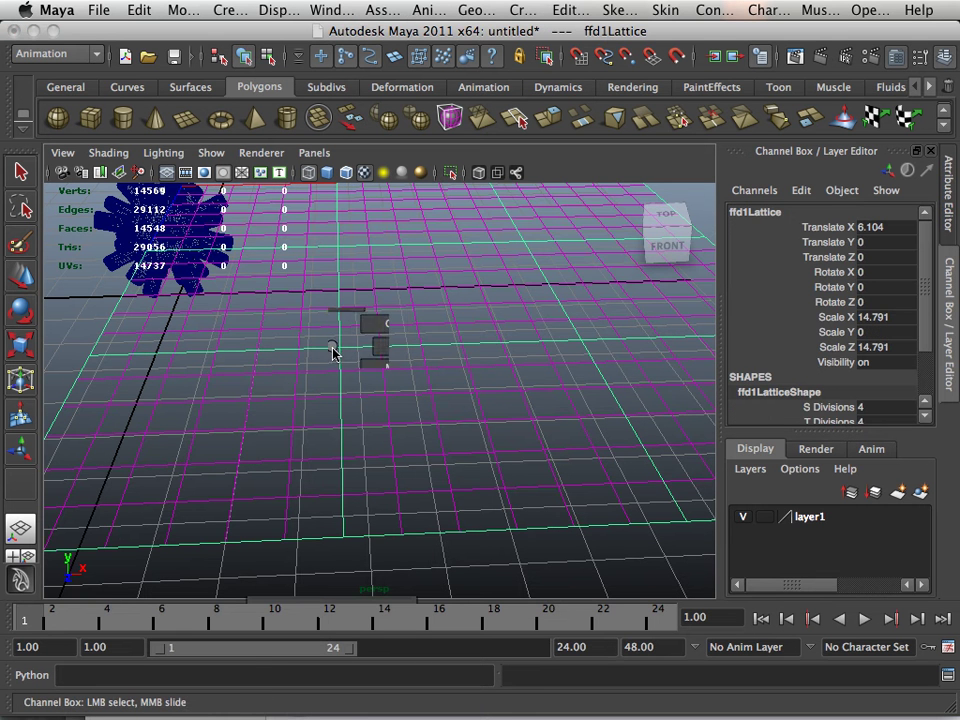
pyautogui.keyDown('alt'); pyautogui.moveTo(341, 351); pyautogui.dragTo(354, 461); pyautogui.keyUp('alt')
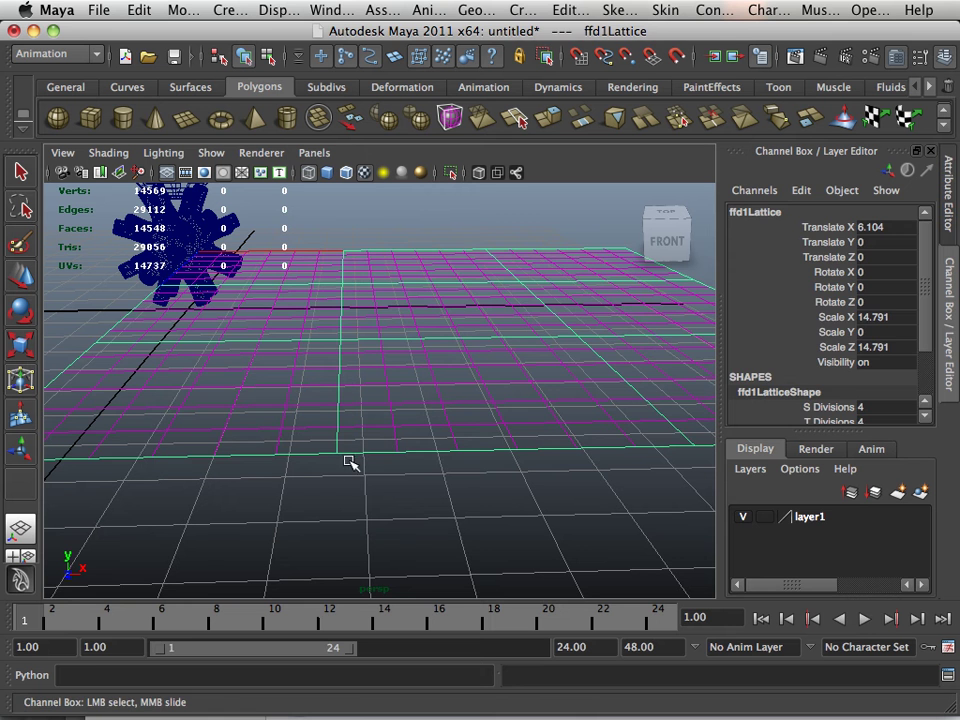
pyautogui.click(341, 440)
pyautogui.click(337, 438)
# Hide polygons in the viewport and select the lattice points of the two columns at the positive X end
pyautogui.click(210, 153)
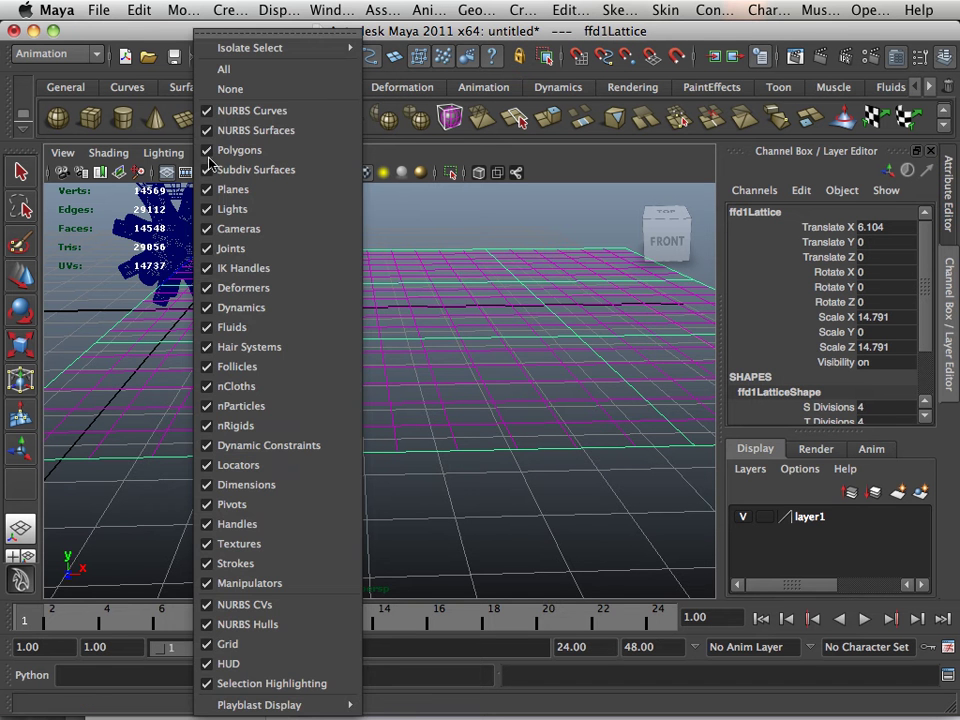
pyautogui.click(225, 150)
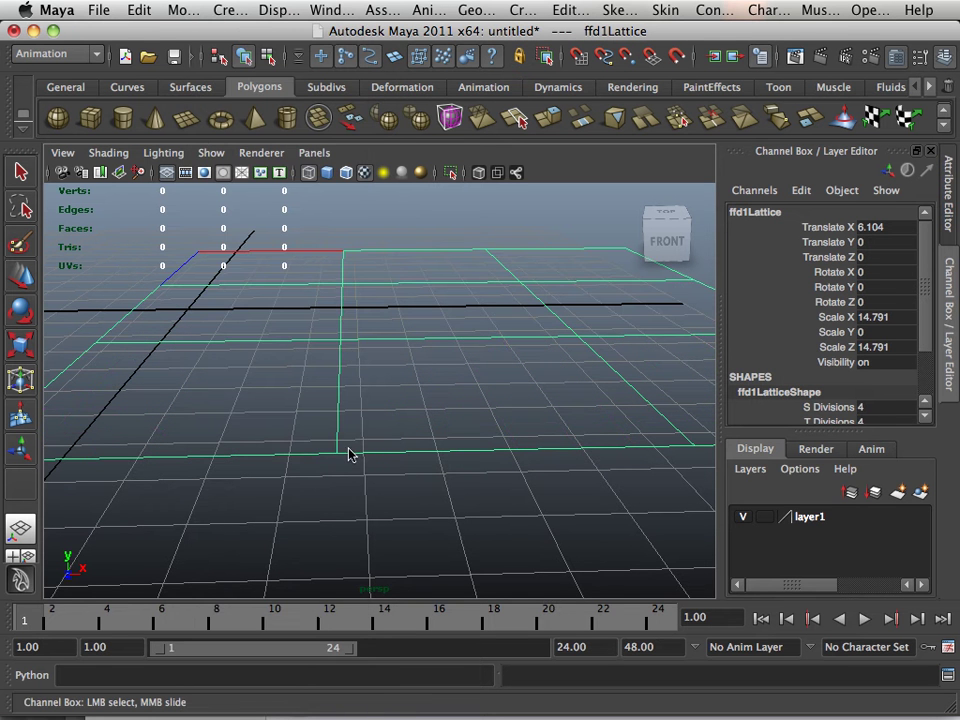
pyautogui.moveTo(349, 408); pyautogui.dragTo(395, 353, button='right')
pyautogui.keyDown('alt'); pyautogui.moveTo(480, 426); pyautogui.dragTo(343, 459, button='middle'); pyautogui.keyUp('alt')
pyautogui.keyDown('alt'); pyautogui.moveTo(343, 459); pyautogui.dragTo(299, 424, button='right'); pyautogui.keyUp('alt')
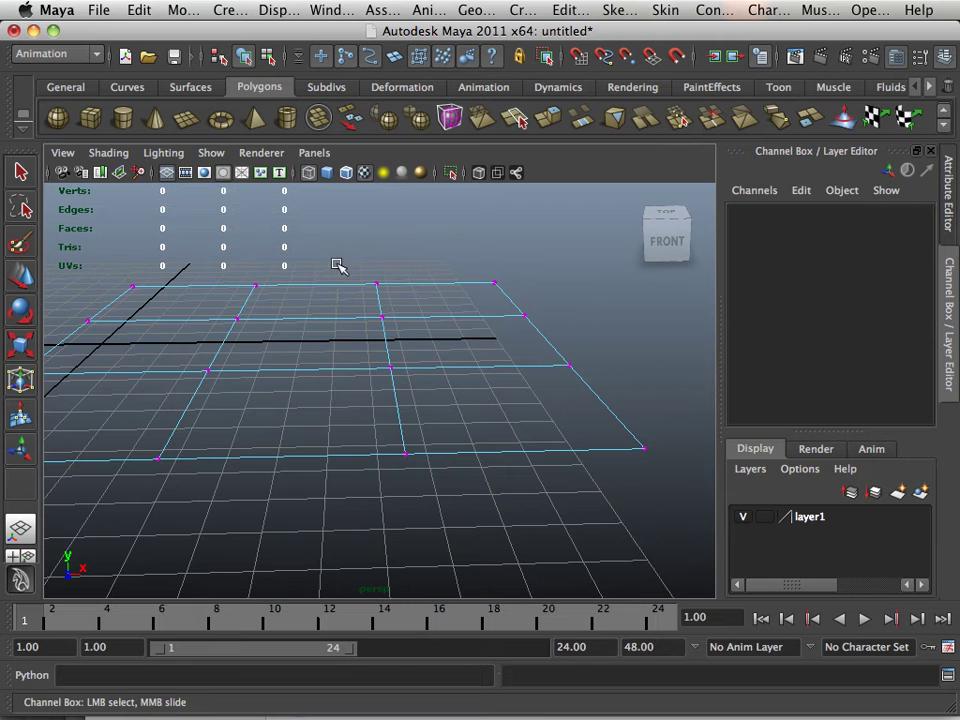
pyautogui.moveTo(701, 604); pyautogui.dragTo(702, 605)
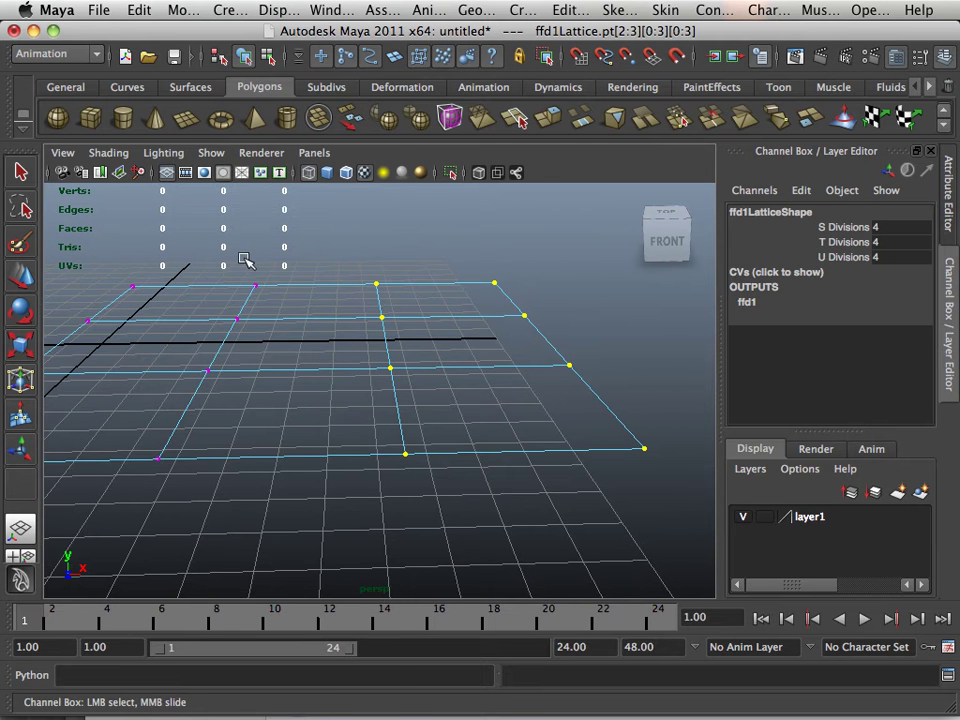
# Show polygons in the viewport again and raise the selected lattice points along Y with the Move tool
pyautogui.click(211, 152)
pyautogui.click(285, 150)
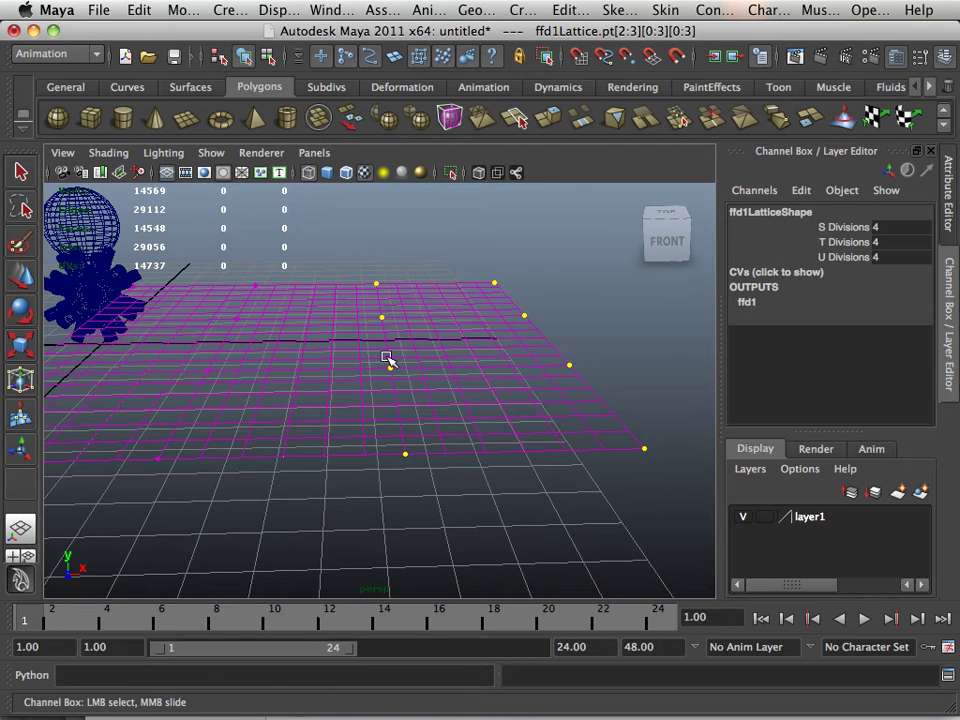
pyautogui.keyDown('alt'); pyautogui.moveTo(388, 360); pyautogui.dragTo(272, 339, button='right'); pyautogui.keyUp('alt')
pyautogui.click(21, 276)
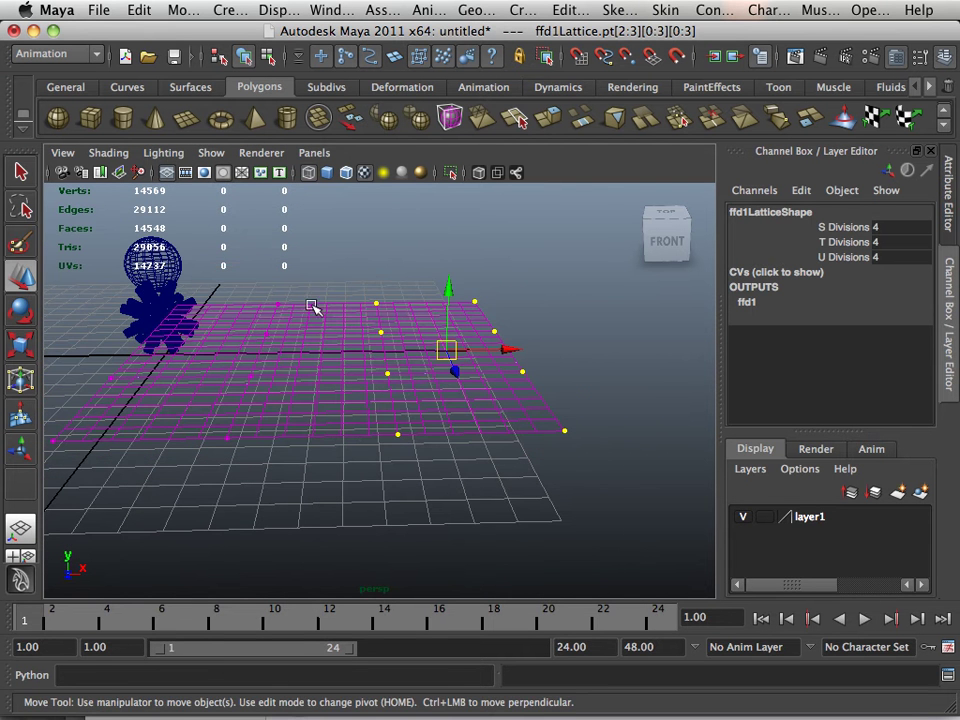
pyautogui.moveTo(452, 288); pyautogui.dragTo(435, 210)
# Select the outermost column of lattice points and pull it back along X so the plane's end stands upright as a wall
pyautogui.keyDown('alt'); pyautogui.moveTo(507, 308); pyautogui.dragTo(318, 120); pyautogui.keyUp('alt')
pyautogui.click(409, 304)
pyautogui.keyDown('alt'); pyautogui.moveTo(415, 395); pyautogui.dragTo(470, 305); pyautogui.keyUp('alt')
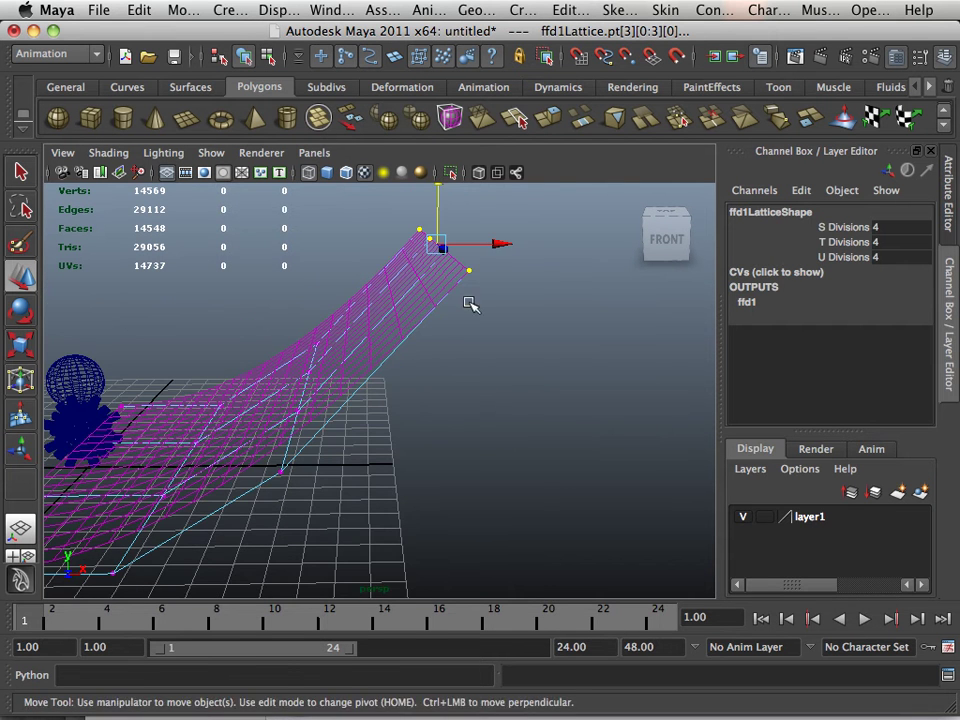
pyautogui.moveTo(497, 246); pyautogui.dragTo(362, 239)
# Adjust the height of the outermost lattice points along Y and display the scene shaded
pyautogui.keyDown('alt'); pyautogui.moveTo(308, 368); pyautogui.dragTo(396, 402); pyautogui.keyUp('alt')
pyautogui.keyDown('alt'); pyautogui.moveTo(396, 402); pyautogui.dragTo(412, 382, button='middle'); pyautogui.keyUp('alt')
pyautogui.keyDown('alt'); pyautogui.moveTo(412, 382); pyautogui.dragTo(351, 365, button='right'); pyautogui.keyUp('alt')
pyautogui.keyDown('alt'); pyautogui.moveTo(351, 366); pyautogui.dragTo(380, 367); pyautogui.keyUp('alt')
pyautogui.keyDown('alt'); pyautogui.moveTo(464, 273); pyautogui.dragTo(400, 353, button='middle'); pyautogui.keyUp('alt')
pyautogui.moveTo(316, 273); pyautogui.dragTo(311, 190)
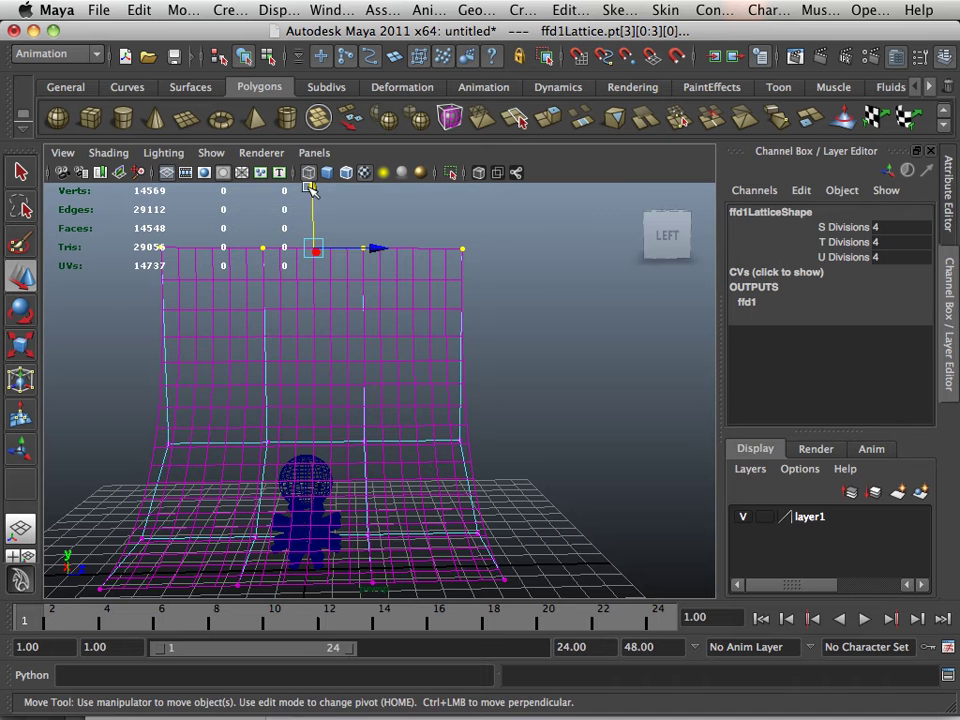
pyautogui.press('5')
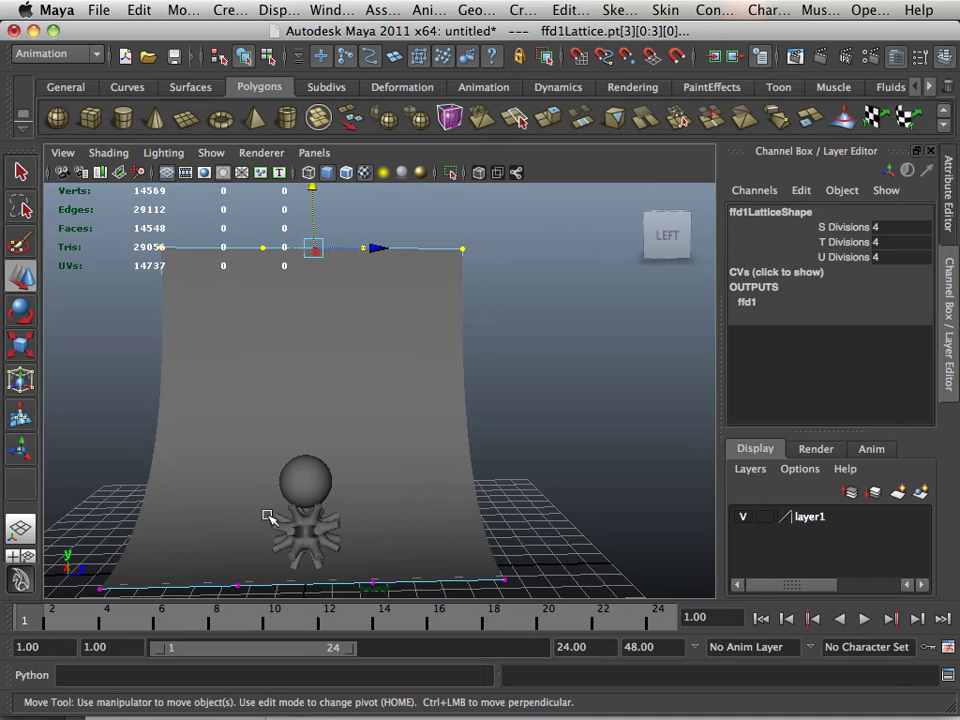
# Move the second column of lattice points along X toward the wall to tighten the curve between floor and wall
pyautogui.keyDown('alt'); pyautogui.moveTo(268, 516); pyautogui.dragTo(332, 446, button='right'); pyautogui.keyUp('alt')
pyautogui.keyDown('alt'); pyautogui.moveTo(332, 446); pyautogui.dragTo(460, 408); pyautogui.keyUp('alt')
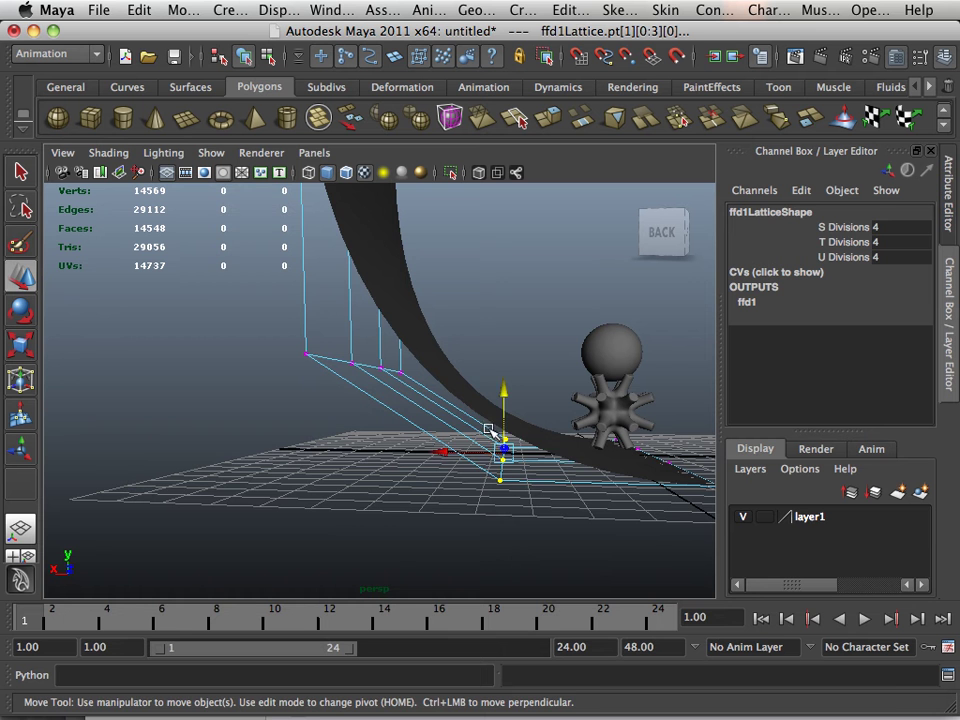
pyautogui.moveTo(448, 455); pyautogui.dragTo(362, 455)
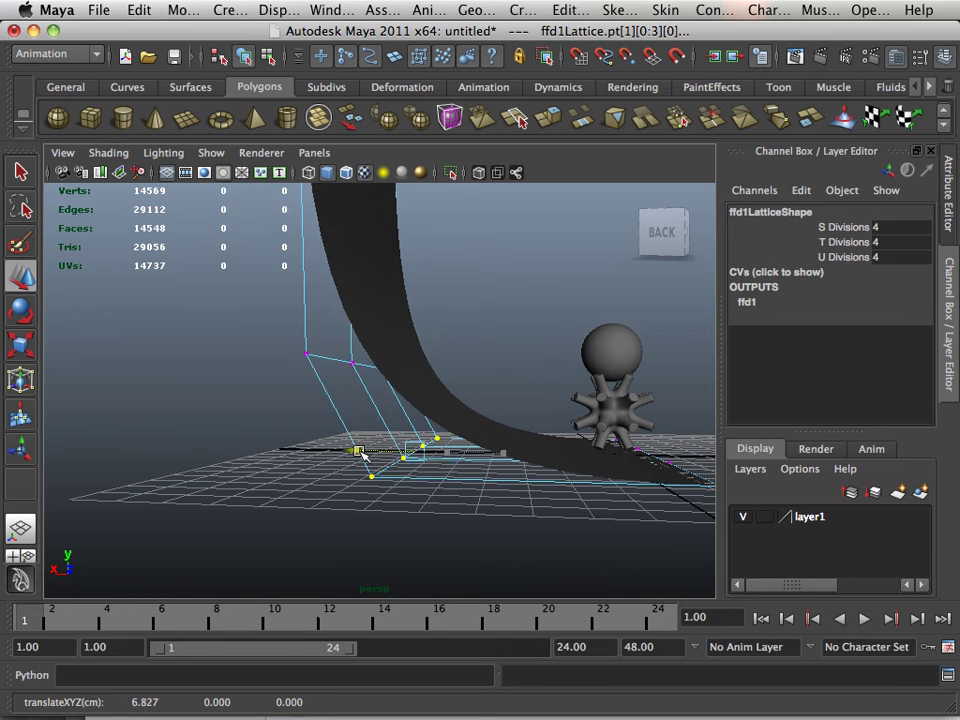
pyautogui.keyDown('alt'); pyautogui.moveTo(563, 472); pyautogui.dragTo(535, 456); pyautogui.keyUp('alt')
pyautogui.moveTo(434, 384); pyautogui.dragTo(431, 399)
pyautogui.moveTo(490, 428)
pyautogui.keyDown('alt'); pyautogui.mouseDown()
pyautogui.moveTo(504, 433)
pyautogui.moveTo(489, 431)
pyautogui.mouseUp(); pyautogui.keyUp('alt')
pyautogui.keyDown('alt'); pyautogui.moveTo(493, 429); pyautogui.dragTo(521, 420, button='right'); pyautogui.keyUp('alt')
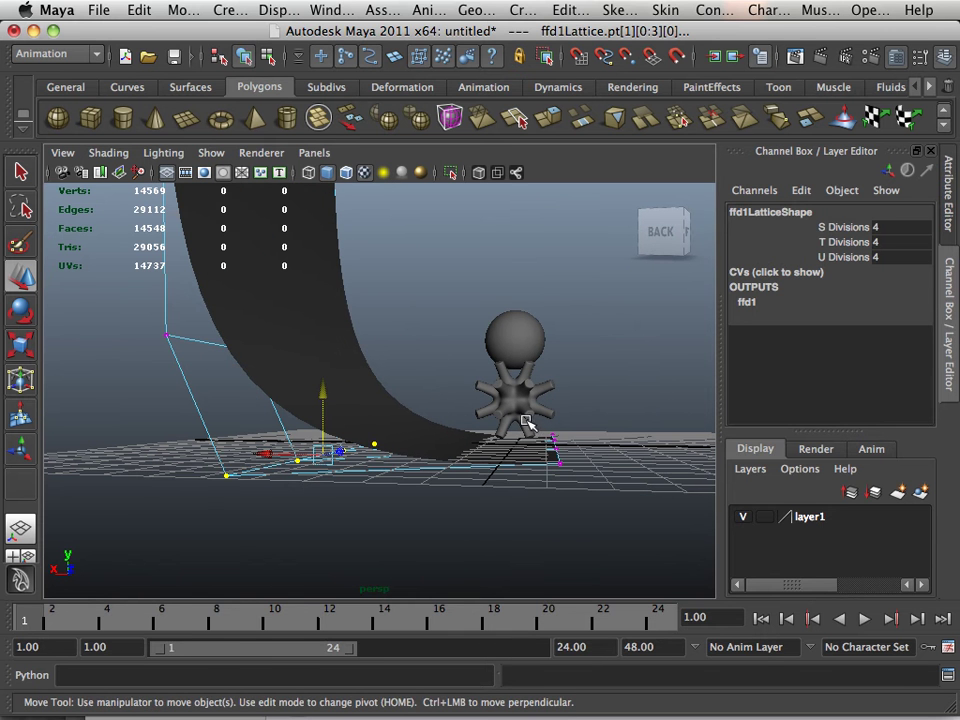
# Move the lattice points along the backdrop's negative Z side outward to about Z -11.2
pyautogui.moveTo(520, 443); pyautogui.dragTo(540, 458)
pyautogui.moveTo(280, 478); pyautogui.dragTo(200, 423)
pyautogui.keyDown('alt'); pyautogui.moveTo(318, 424); pyautogui.dragTo(294, 430); pyautogui.keyUp('alt')
pyautogui.scroll(-3, 279, 405)
pyautogui.keyDown('alt'); pyautogui.moveTo(317, 413); pyautogui.dragTo(326, 444, button='middle'); pyautogui.keyUp('alt')
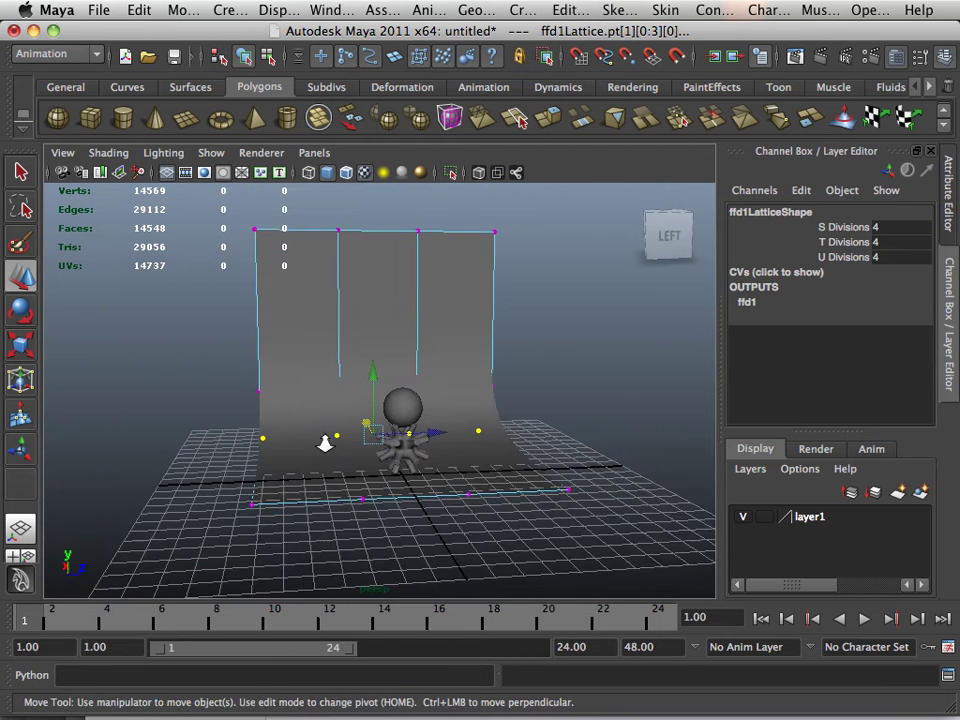
pyautogui.scroll(-1, 302, 434)
pyautogui.moveTo(262, 557); pyautogui.dragTo(262, 555)
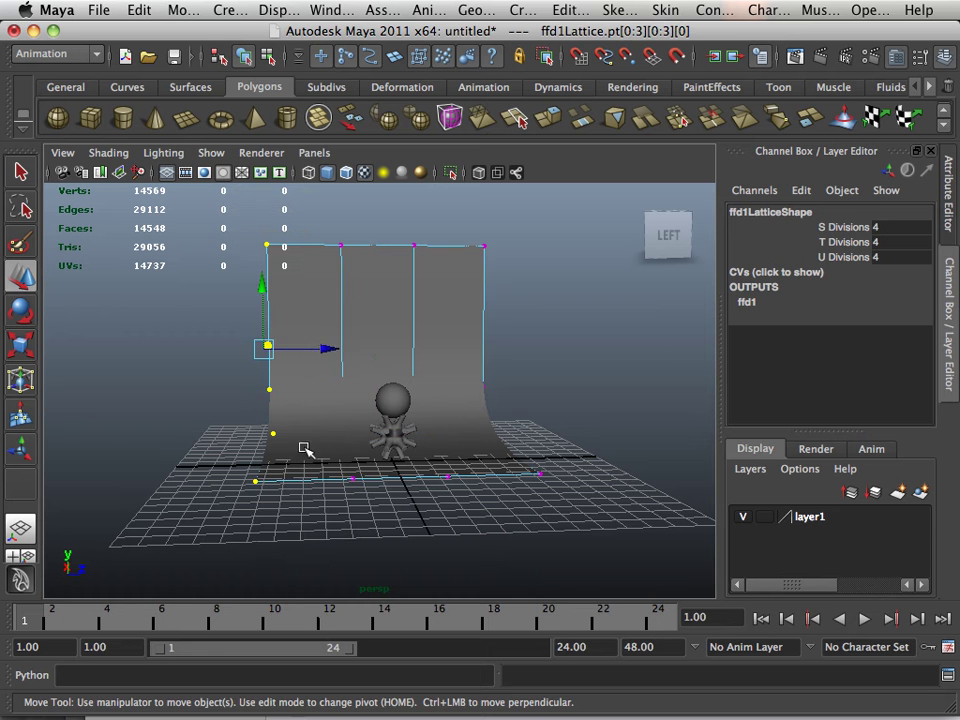
pyautogui.moveTo(325, 343); pyautogui.dragTo(262, 354)
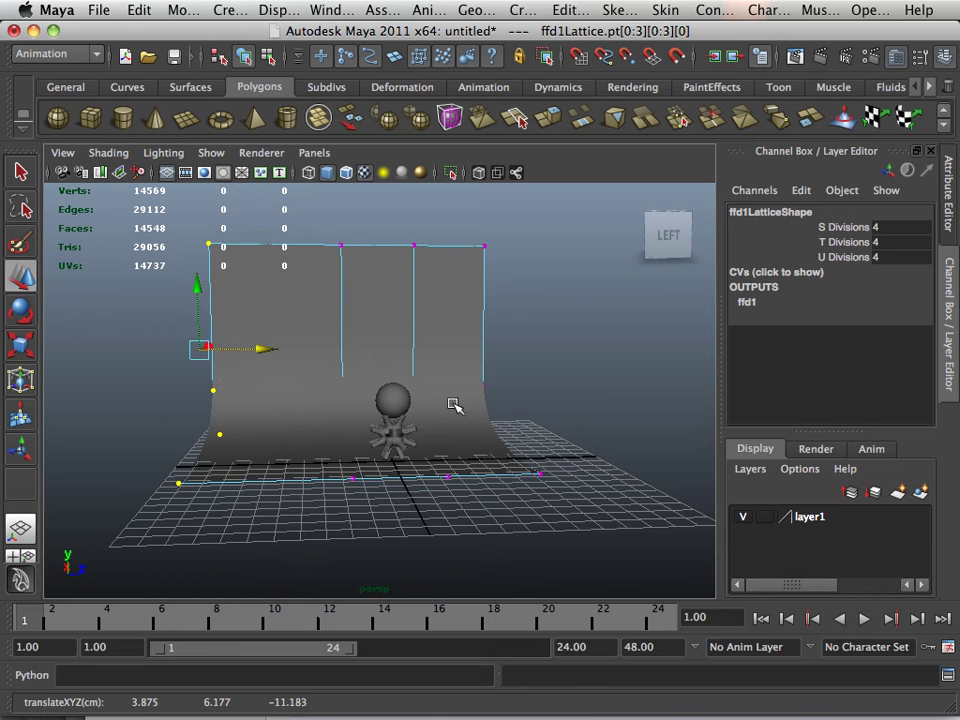
# Move the lattice points along the backdrop's positive Z side outward to about Z 11.6
pyautogui.keyDown('alt'); pyautogui.moveTo(454, 403); pyautogui.dragTo(470, 320); pyautogui.keyUp('alt')
pyautogui.moveTo(490, 275); pyautogui.dragTo(628, 573)
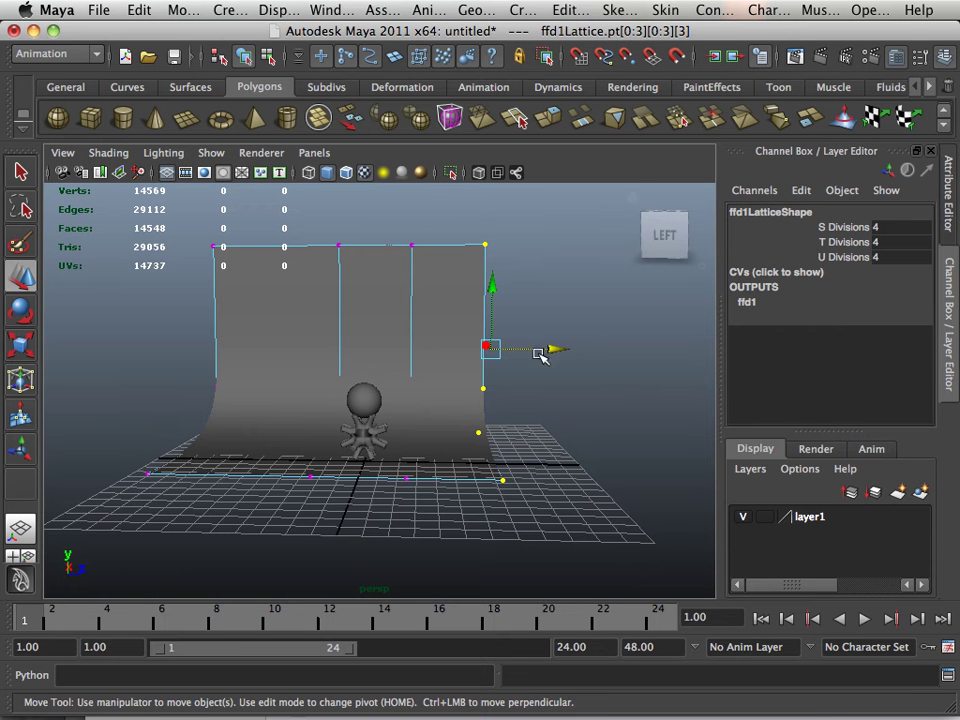
pyautogui.moveTo(548, 349); pyautogui.dragTo(617, 360)
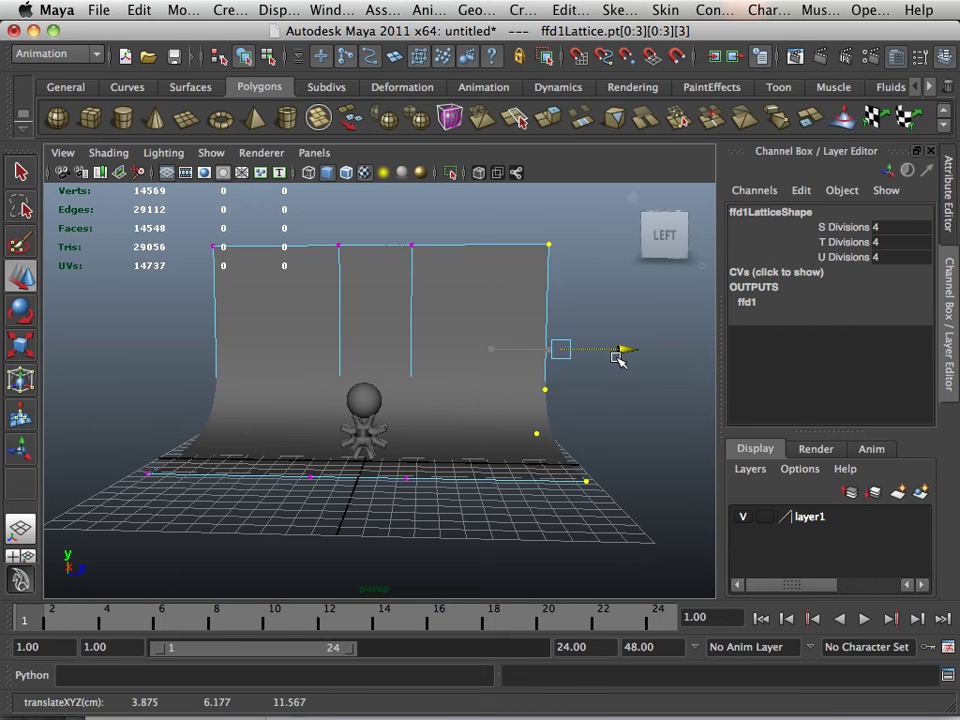
# Duplicate the curved backdrop plane and move the copy aside along X, clear of the original
pyautogui.click(300, 510)
pyautogui.keyDown('alt'); pyautogui.moveTo(300, 510); pyautogui.dragTo(446, 492); pyautogui.keyUp('alt')
pyautogui.moveTo(398, 348); pyautogui.dragTo(381, 388, button='right')
pyautogui.moveTo(350, 458); pyautogui.dragTo(330, 440)
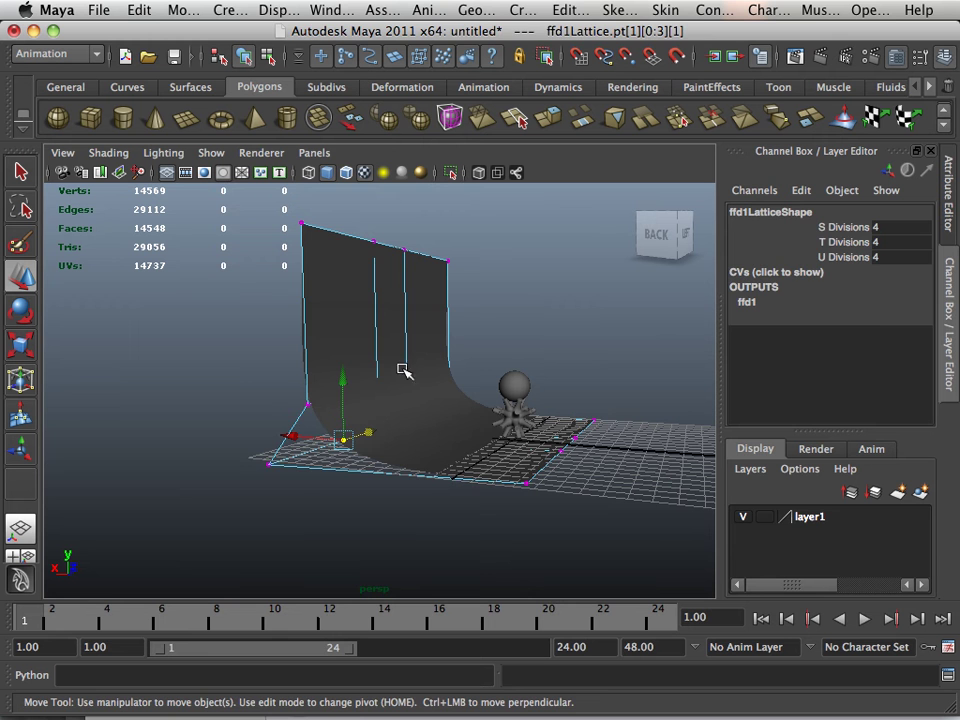
pyautogui.click(410, 428)
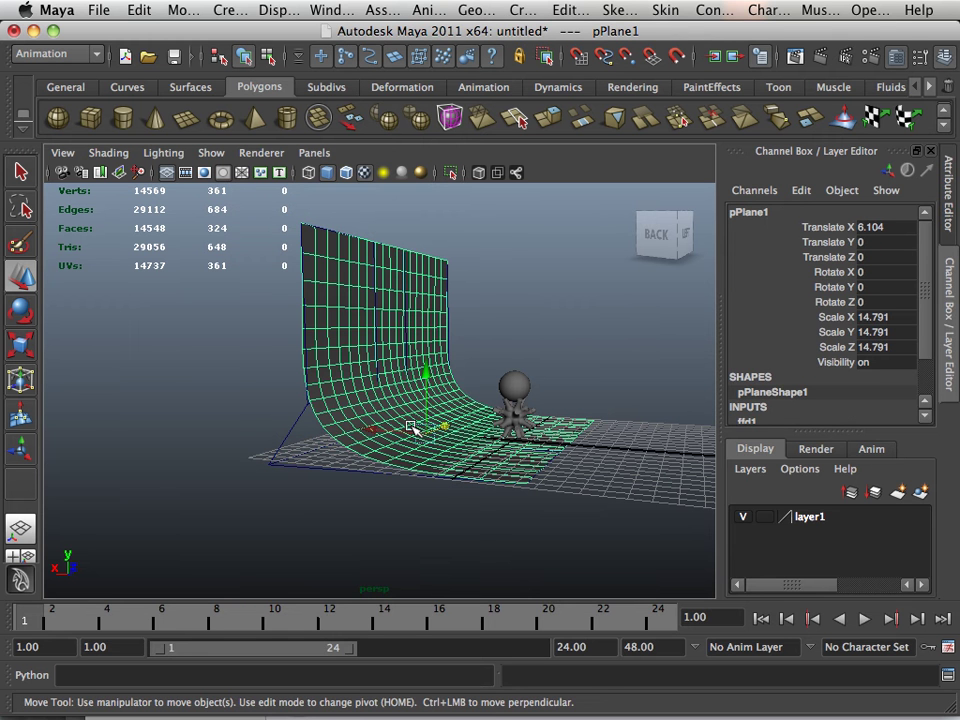
pyautogui.hotkey('ctrl', 'd')
pyautogui.moveTo(383, 432); pyautogui.dragTo(690, 457)
# Delete the original lattice-deformed plane and move the duplicate back behind the spiked mesh and sphere
pyautogui.click(393, 433)
pyautogui.press('Delete')
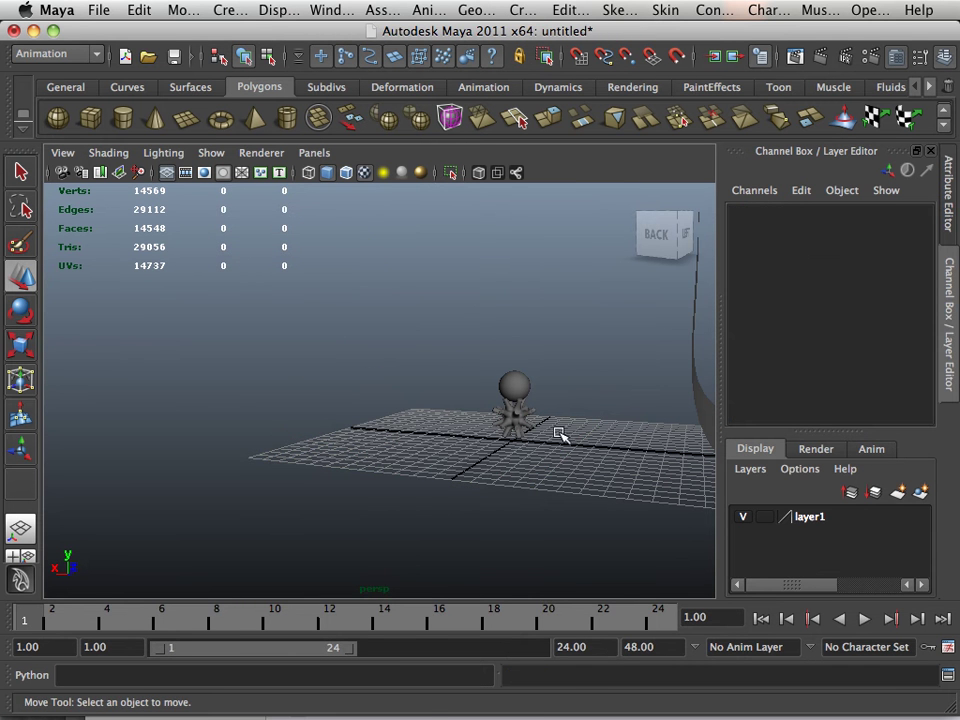
pyautogui.click(690, 404)
pyautogui.moveTo(676, 456); pyautogui.dragTo(366, 426)
pyautogui.click(606, 465)
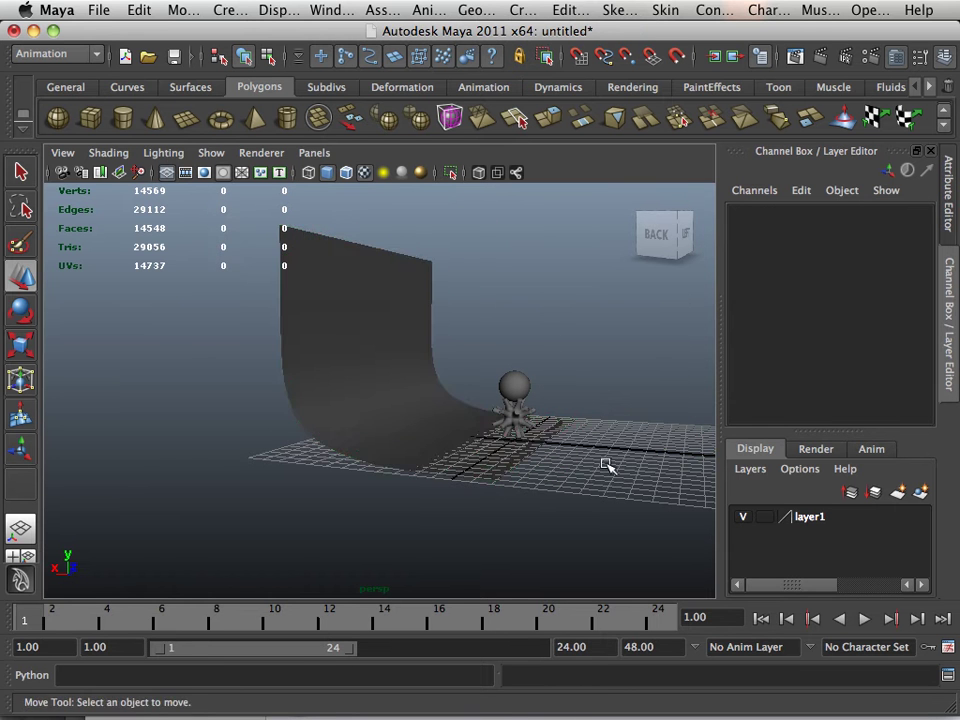
# Select the sphere and spiked mesh and raise them together, bringing the spiked mesh to Translate Y 1.835
pyautogui.keyDown('alt'); pyautogui.moveTo(606, 465); pyautogui.dragTo(501, 493); pyautogui.keyUp('alt')
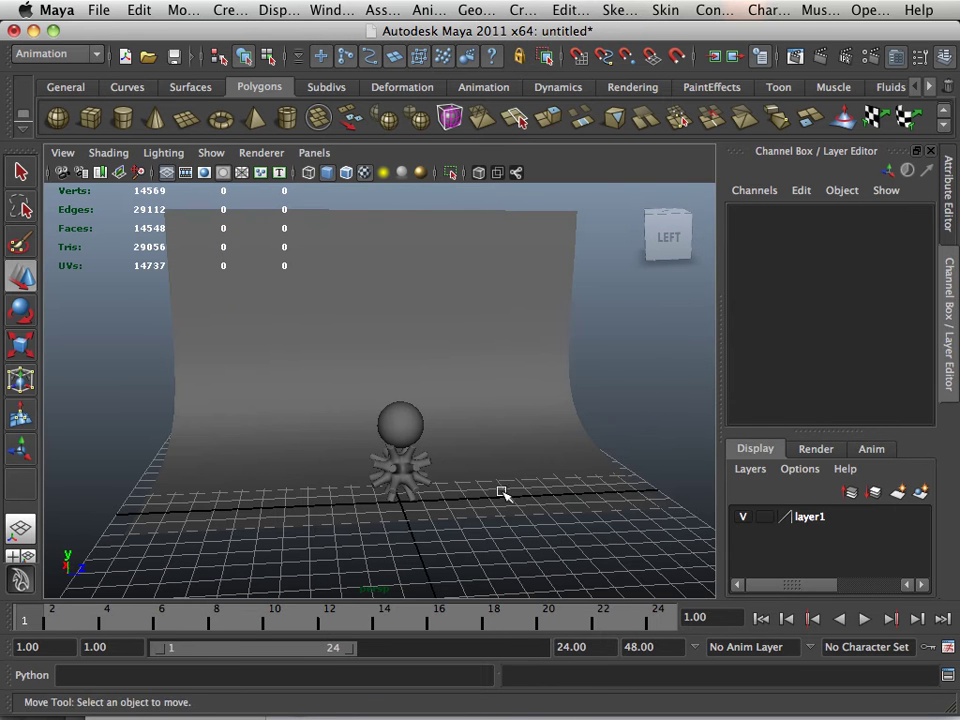
pyautogui.keyDown('alt'); pyautogui.moveTo(326, 392); pyautogui.dragTo(381, 381); pyautogui.keyUp('alt')
pyautogui.click(308, 367)
pyautogui.click(668, 435)
pyautogui.scroll(5, 490, 447)
pyautogui.keyDown('alt'); pyautogui.moveTo(487, 475); pyautogui.dragTo(480, 502); pyautogui.keyUp('alt')
pyautogui.click(426, 490)
pyautogui.click(420, 397)
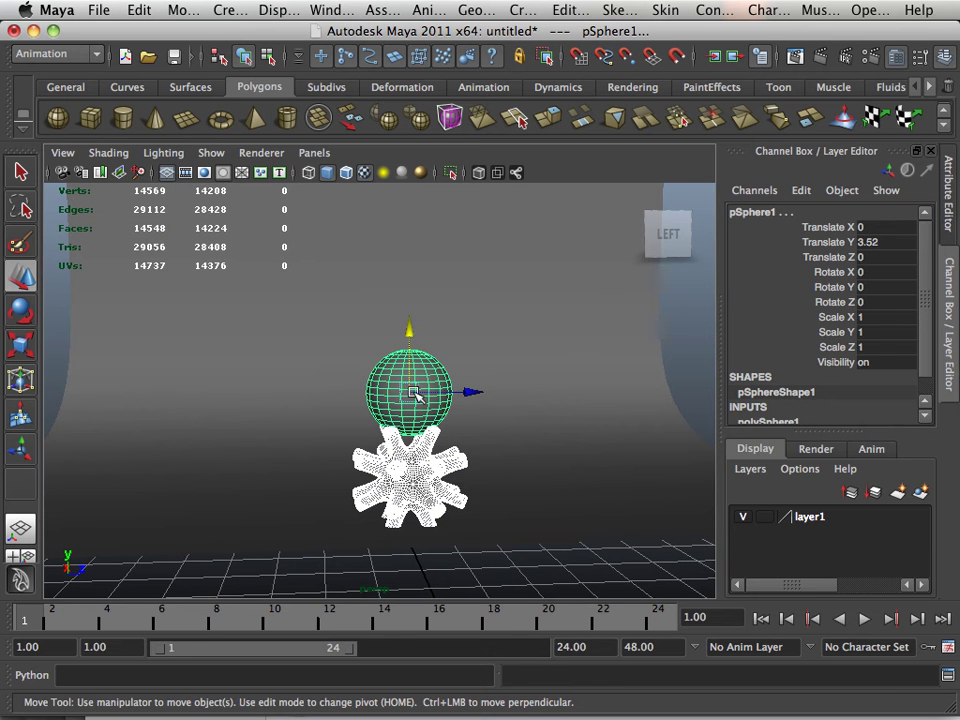
pyautogui.click(419, 322)
pyautogui.click(420, 394)
pyautogui.click(422, 467)
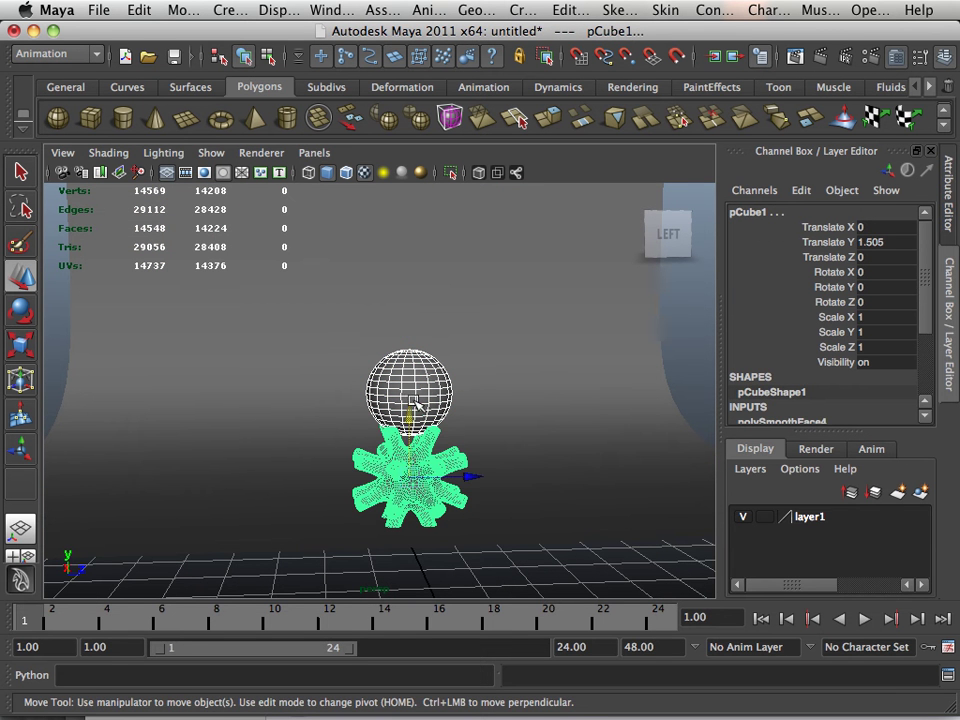
pyautogui.moveTo(411, 416); pyautogui.dragTo(411, 404)
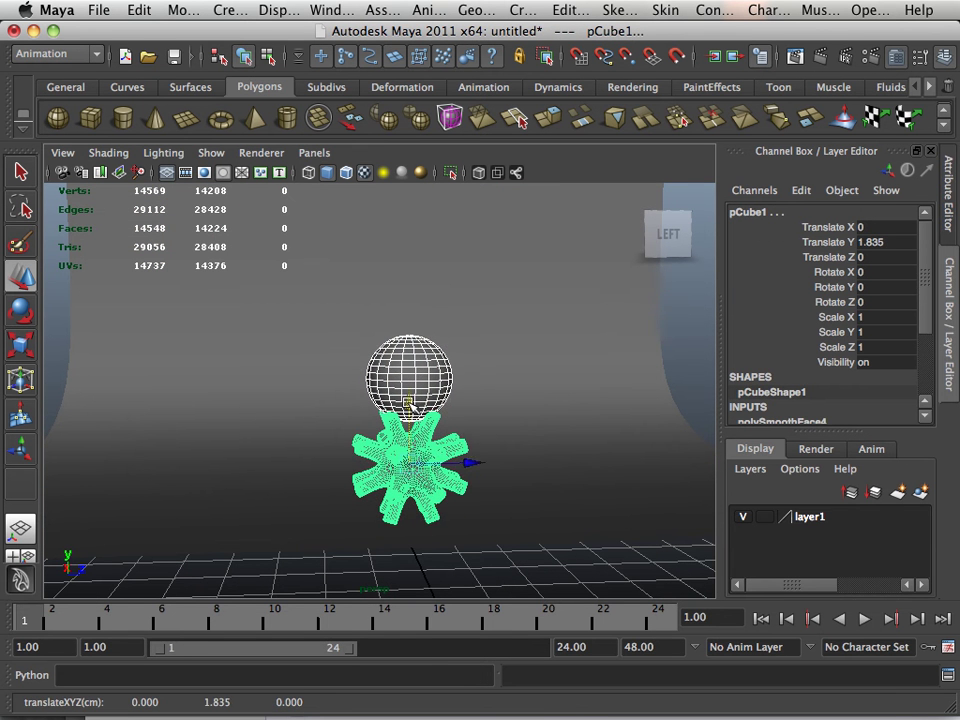
# Extend the backdrop's floor by moving the vertices of its front edge forward along X, past the spiked mesh
pyautogui.keyDown('alt'); pyautogui.moveTo(525, 488); pyautogui.dragTo(410, 470, button='right'); pyautogui.keyUp('alt')
pyautogui.keyDown('alt'); pyautogui.moveTo(410, 470); pyautogui.dragTo(466, 478); pyautogui.keyUp('alt')
pyautogui.keyDown('alt'); pyautogui.moveTo(467, 480); pyautogui.dragTo(532, 502, button='right'); pyautogui.keyUp('alt')
pyautogui.keyDown('alt'); pyautogui.moveTo(533, 503); pyautogui.dragTo(227, 542); pyautogui.keyUp('alt')
pyautogui.keyDown('alt'); pyautogui.moveTo(227, 542); pyautogui.dragTo(319, 501, button='right'); pyautogui.keyUp('alt')
pyautogui.moveTo(283, 460); pyautogui.dragTo(190, 335, button='right')
pyautogui.keyDown('alt'); pyautogui.moveTo(290, 412); pyautogui.dragTo(326, 448); pyautogui.keyUp('alt')
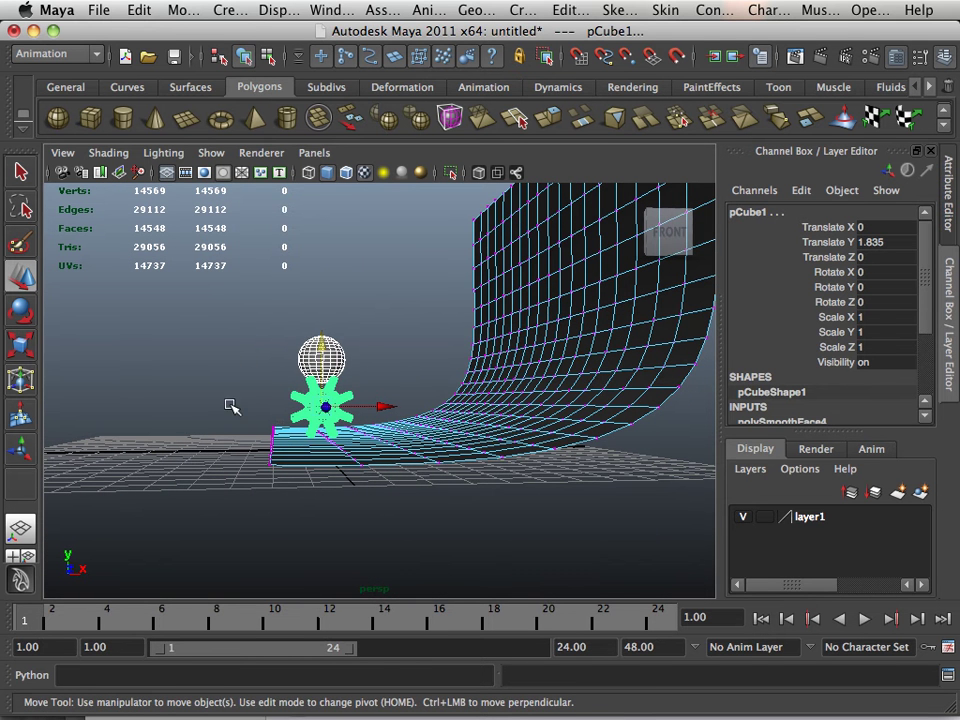
pyautogui.moveTo(291, 495); pyautogui.dragTo(292, 496)
pyautogui.moveTo(345, 432); pyautogui.dragTo(542, 388)
pyautogui.click(600, 362)
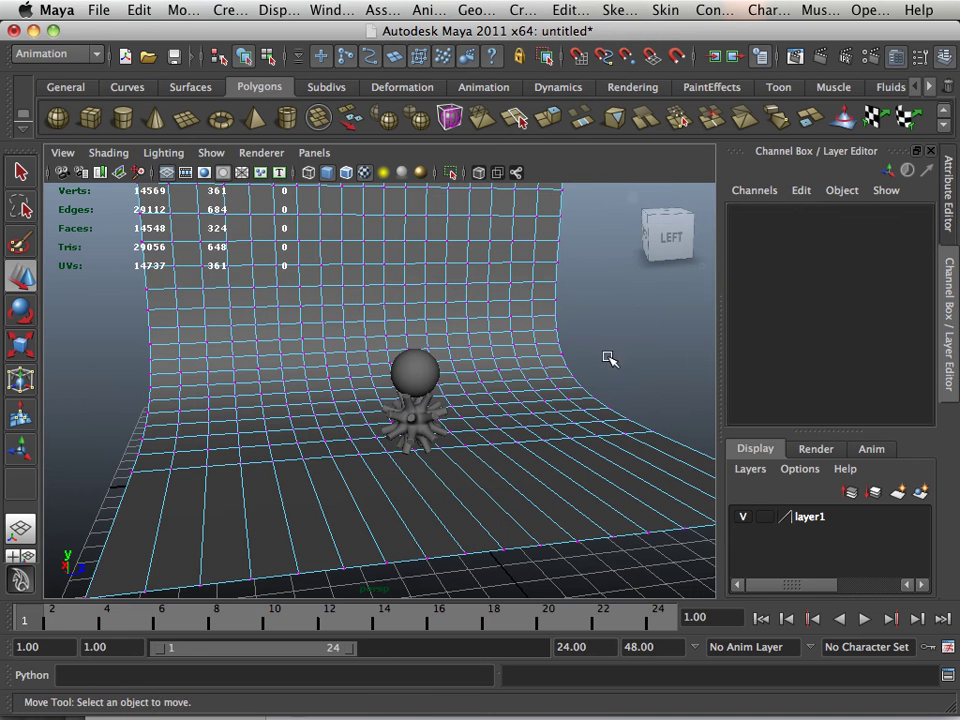
# Hide layer1 and create a new display layer
pyautogui.keyDown('alt'); pyautogui.moveTo(609, 360); pyautogui.dragTo(582, 376, button='right'); pyautogui.keyUp('alt')
pyautogui.click(743, 517)
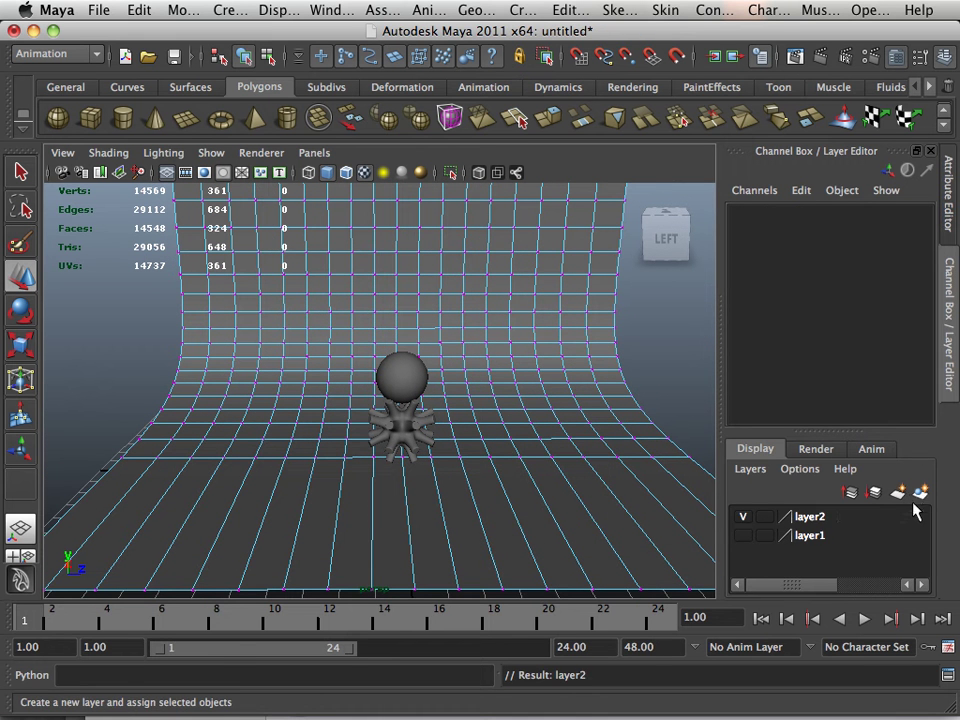
pyautogui.doubleClick(829, 517)
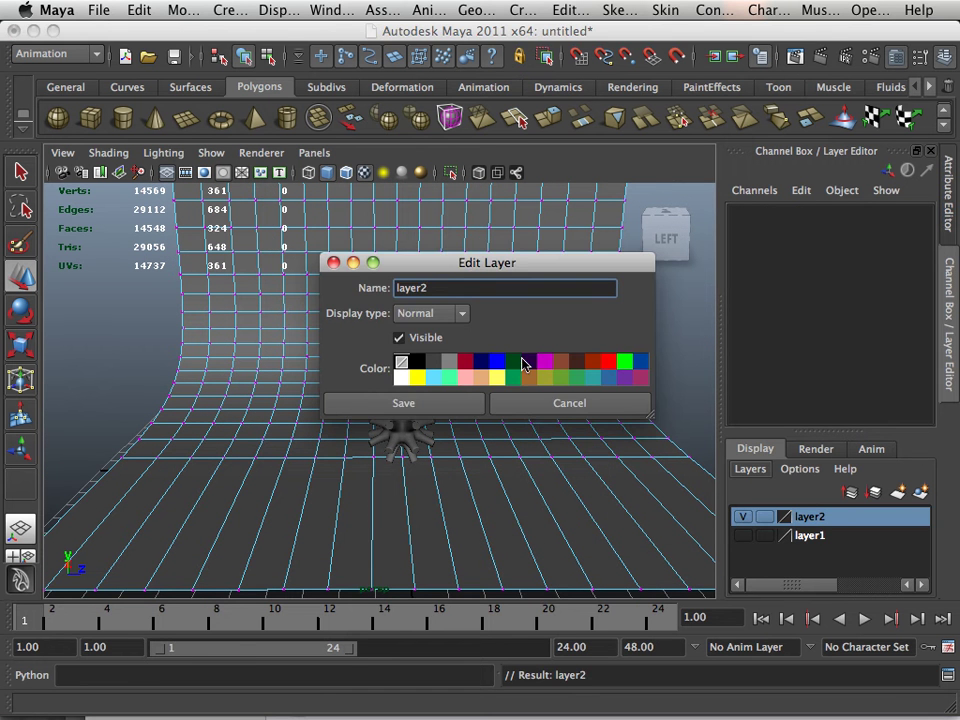
pyautogui.click(569, 403)
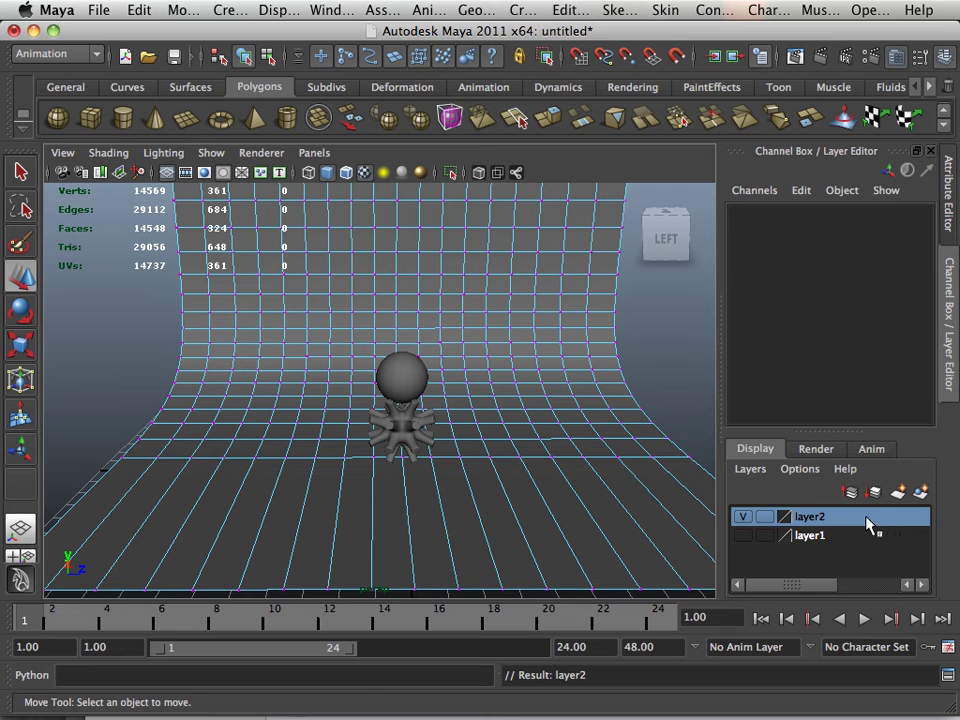
pyautogui.rightClick(868, 525)
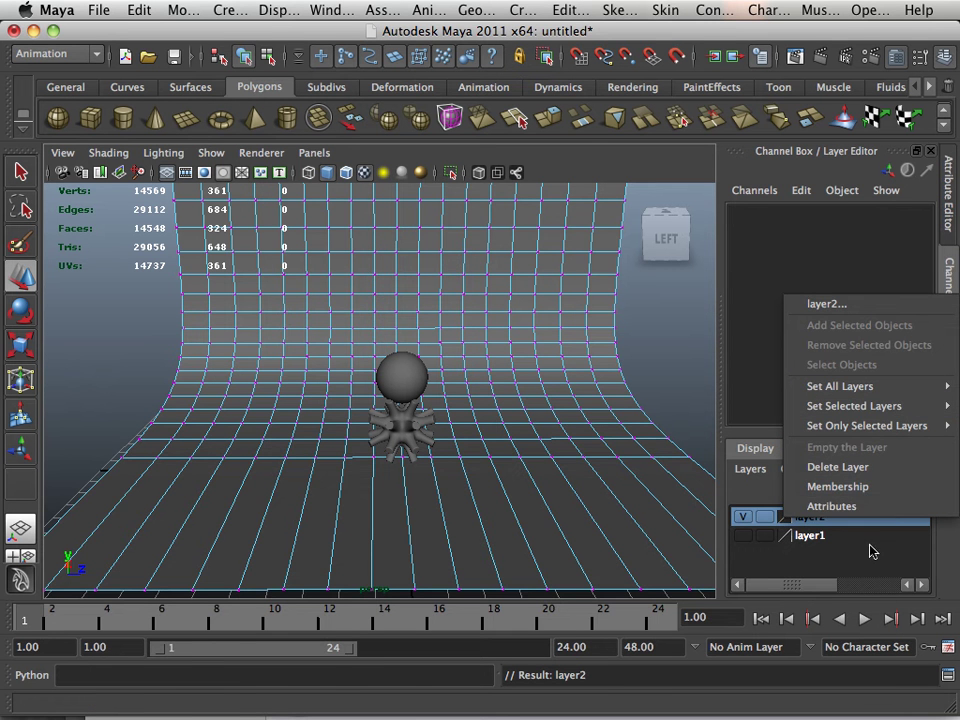
pyautogui.click(688, 510)
# Select the curved backdrop plane and add it to layer2
pyautogui.moveTo(623, 402); pyautogui.dragTo(682, 334, button='right')
pyautogui.rightClick(842, 522)
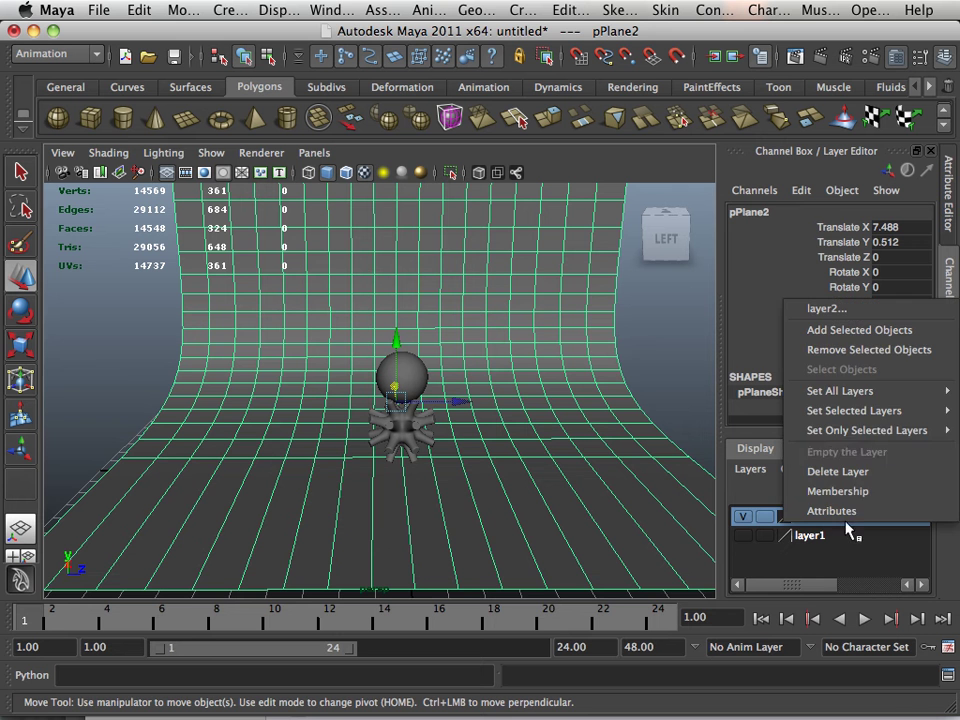
pyautogui.click(880, 349)
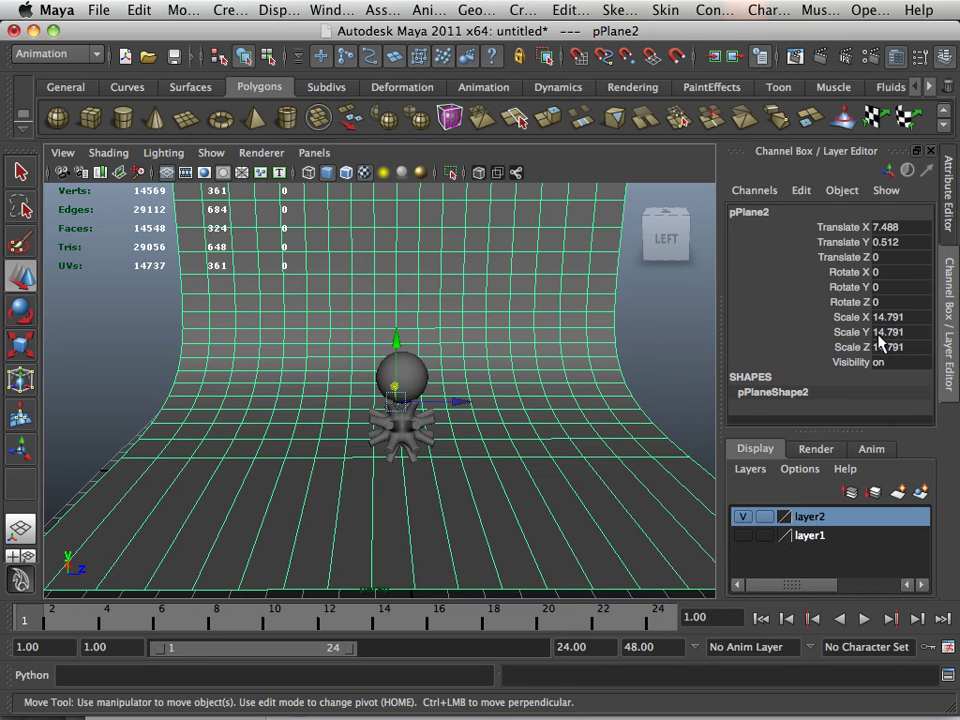
# Toggle the layers' visibility so layer2's curved backdrop is hidden and layer1's open box room is shown
pyautogui.click(750, 519)
pyautogui.click(746, 519)
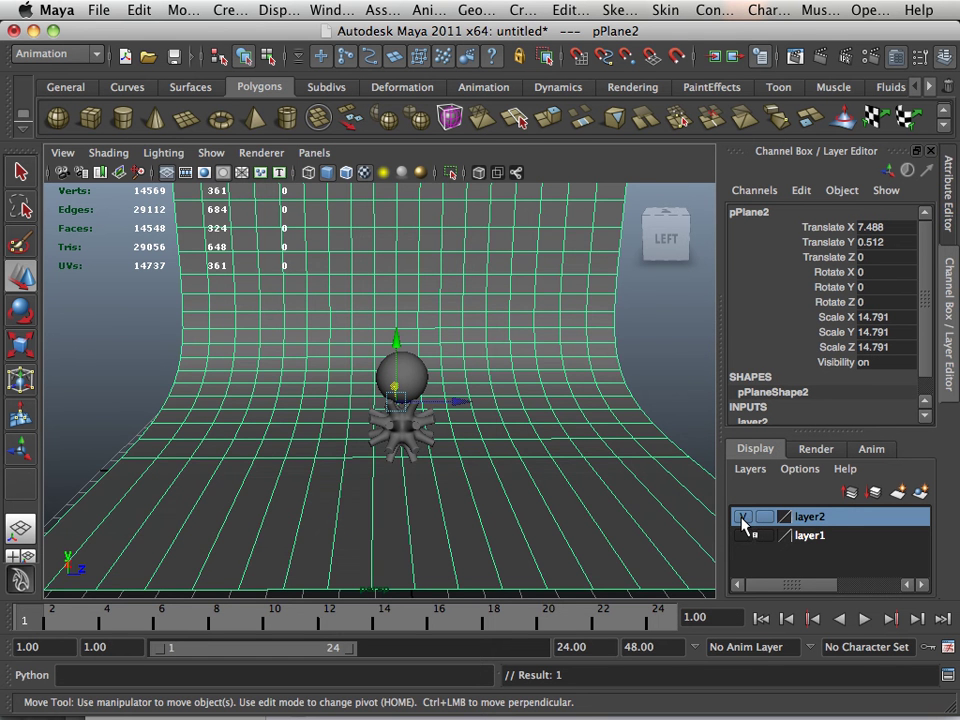
pyautogui.click(742, 519)
pyautogui.click(742, 520)
pyautogui.keyDown('alt'); pyautogui.moveTo(406, 460); pyautogui.dragTo(336, 444); pyautogui.keyUp('alt')
pyautogui.keyDown('alt'); pyautogui.moveTo(338, 445); pyautogui.dragTo(446, 465, button='right'); pyautogui.keyUp('alt')
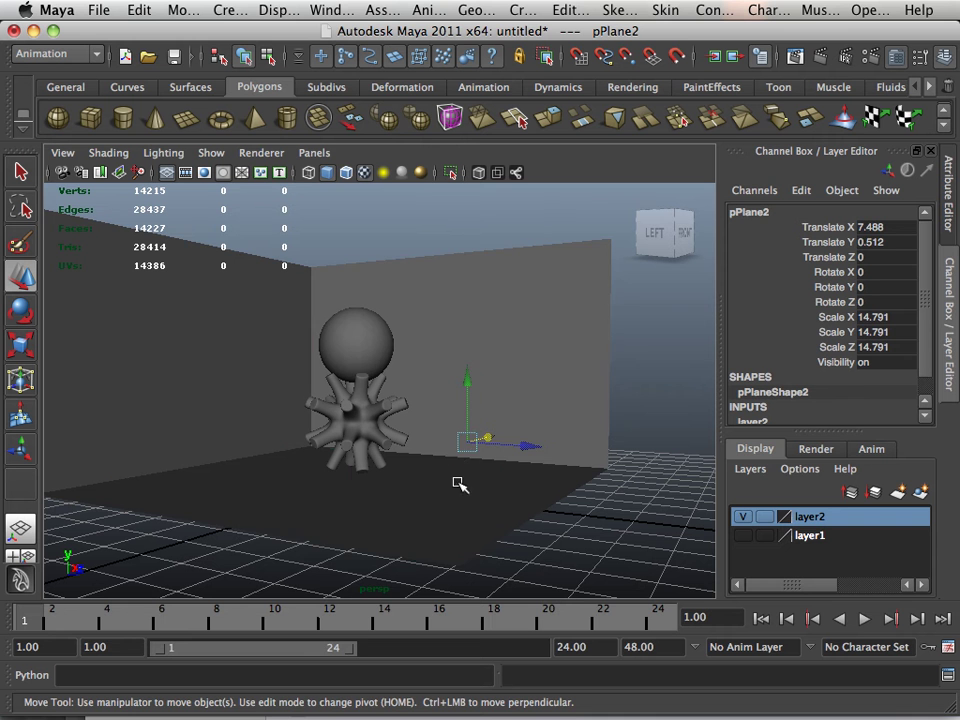
# Raise the open box room along Y to Translate Y 4.113
pyautogui.click(459, 484)
pyautogui.moveTo(345, 298); pyautogui.dragTo(361, 282)
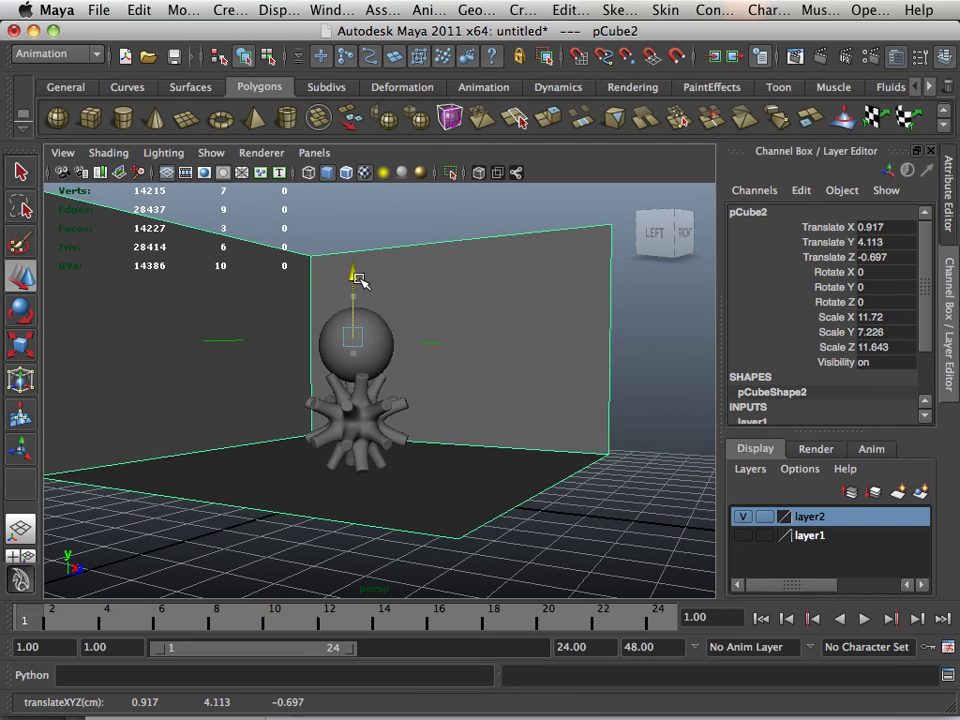
pyautogui.keyDown('alt'); pyautogui.moveTo(481, 398); pyautogui.dragTo(454, 422); pyautogui.keyUp('alt')
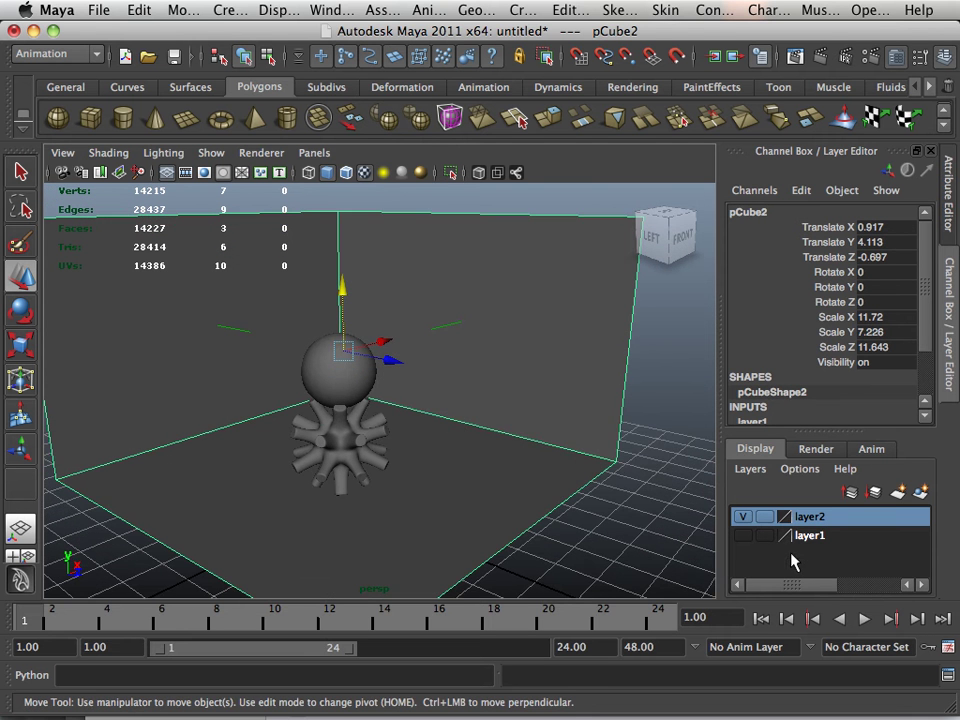
# Hide both layer1 and layer2, leaving only the sphere and spiked mesh displayed
pyautogui.click(742, 535)
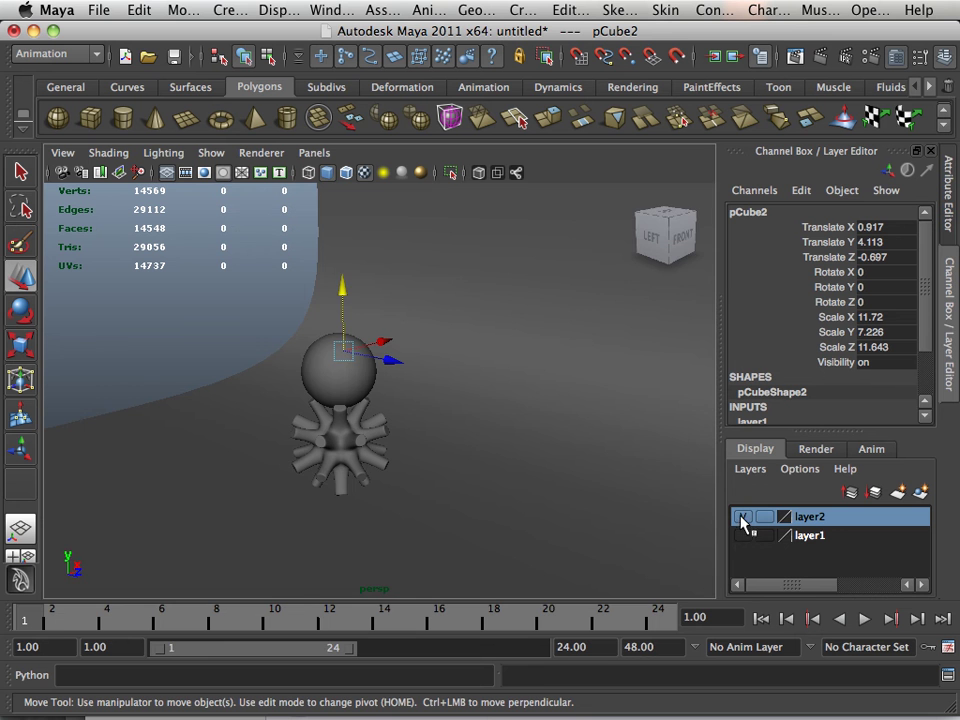
pyautogui.click(742, 517)
pyautogui.keyDown('alt'); pyautogui.moveTo(634, 520); pyautogui.dragTo(461, 480); pyautogui.keyUp('alt')
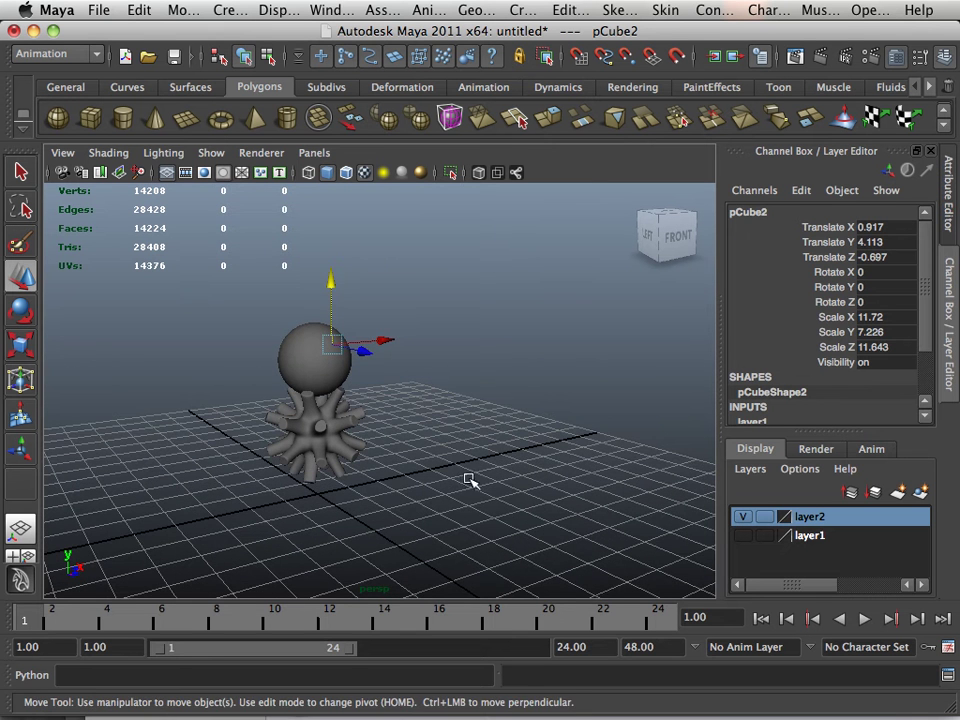
pyautogui.keyDown('alt'); pyautogui.moveTo(355, 446); pyautogui.dragTo(402, 447, button='middle'); pyautogui.keyUp('alt')
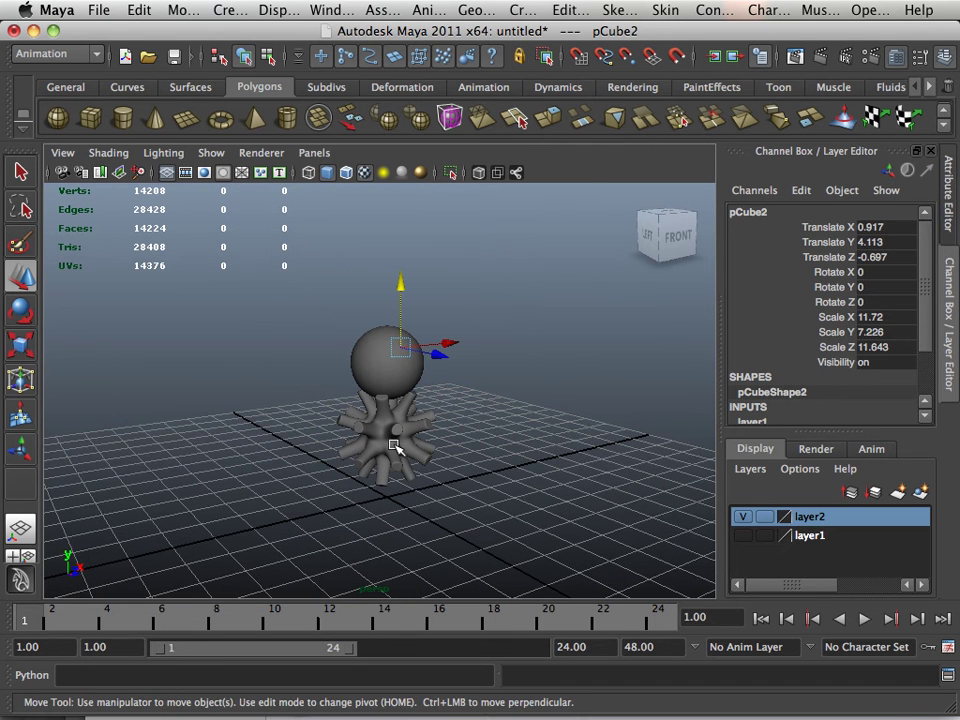
pyautogui.keyDown('alt'); pyautogui.moveTo(345, 336); pyautogui.dragTo(246, 296); pyautogui.keyUp('alt')
pyautogui.keyDown('alt'); pyautogui.moveTo(246, 296); pyautogui.dragTo(386, 332, button='right'); pyautogui.keyUp('alt')
pyautogui.keyDown('alt'); pyautogui.moveTo(386, 332); pyautogui.dragTo(399, 306, button='middle'); pyautogui.keyUp('alt')
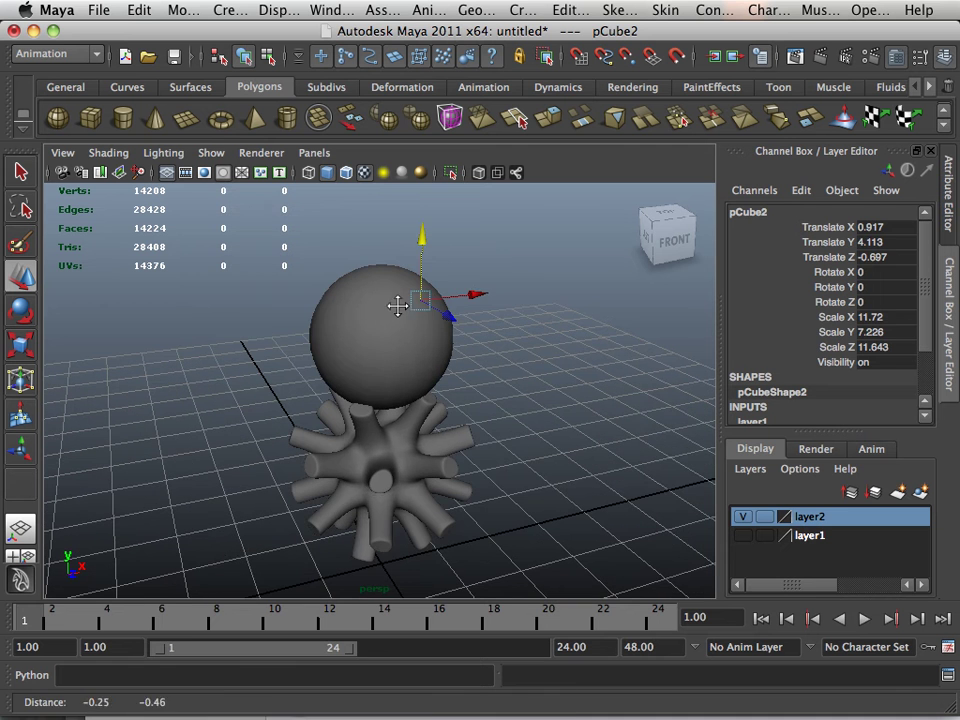
# Select the spiked mesh and open the Hypershade
pyautogui.click(385, 437)
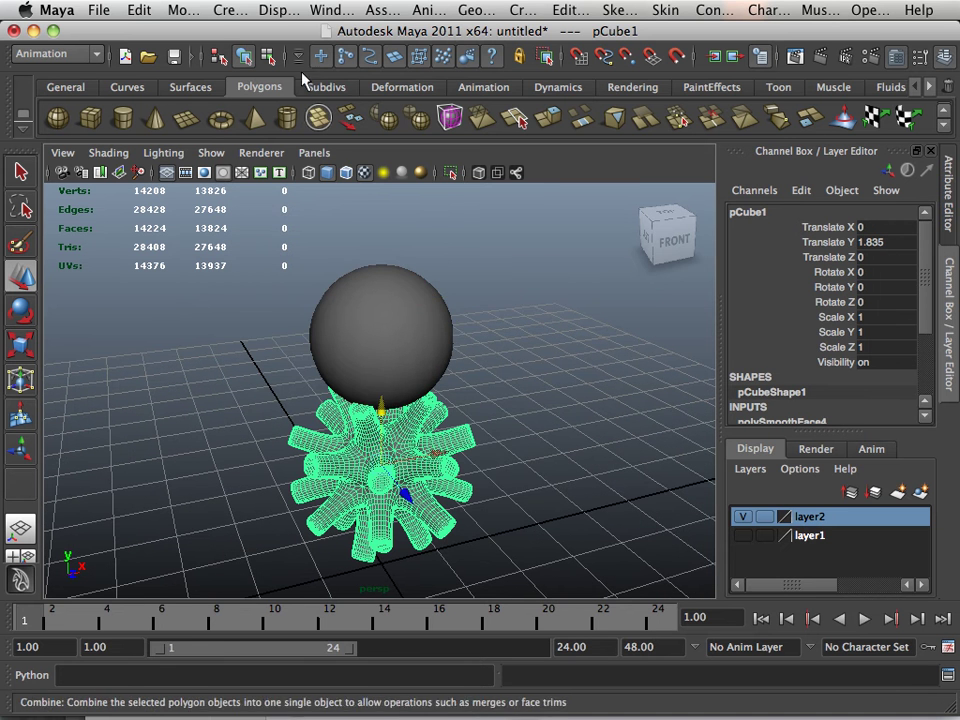
pyautogui.click(332, 10)
pyautogui.moveTo(367, 66)
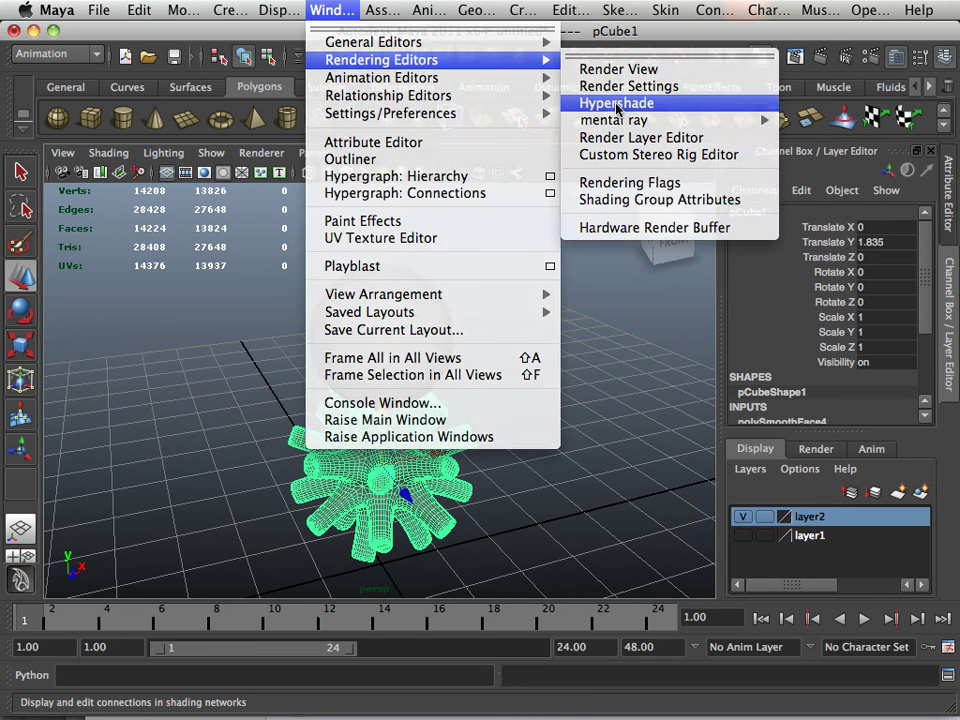
pyautogui.click(618, 104)
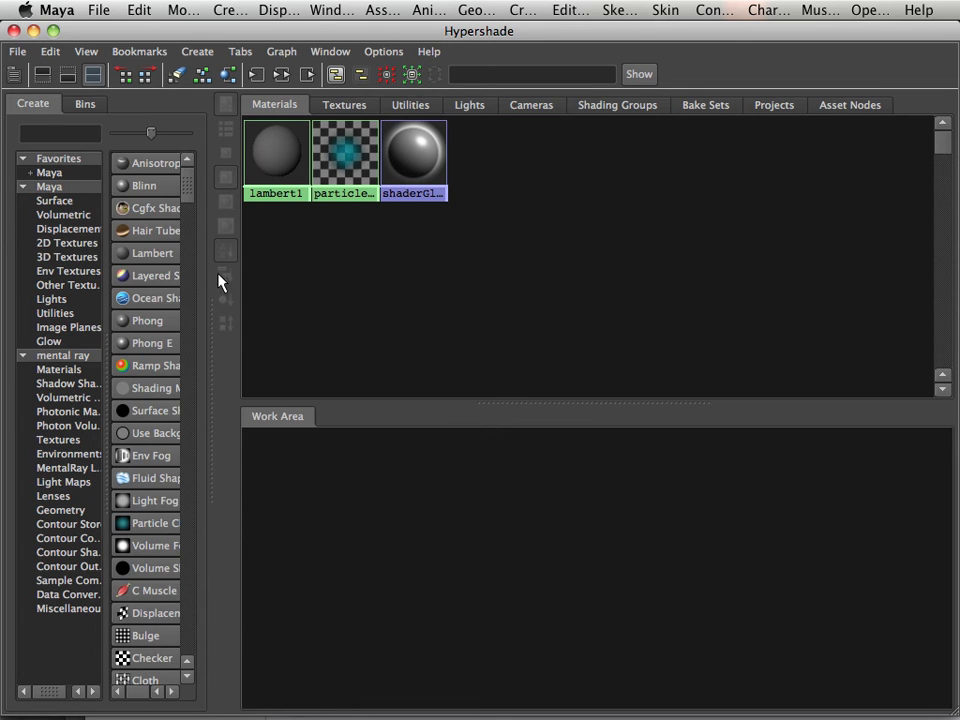
# Create a mental ray mia_material in the Hypershade
pyautogui.scroll(-4, 180, 301)
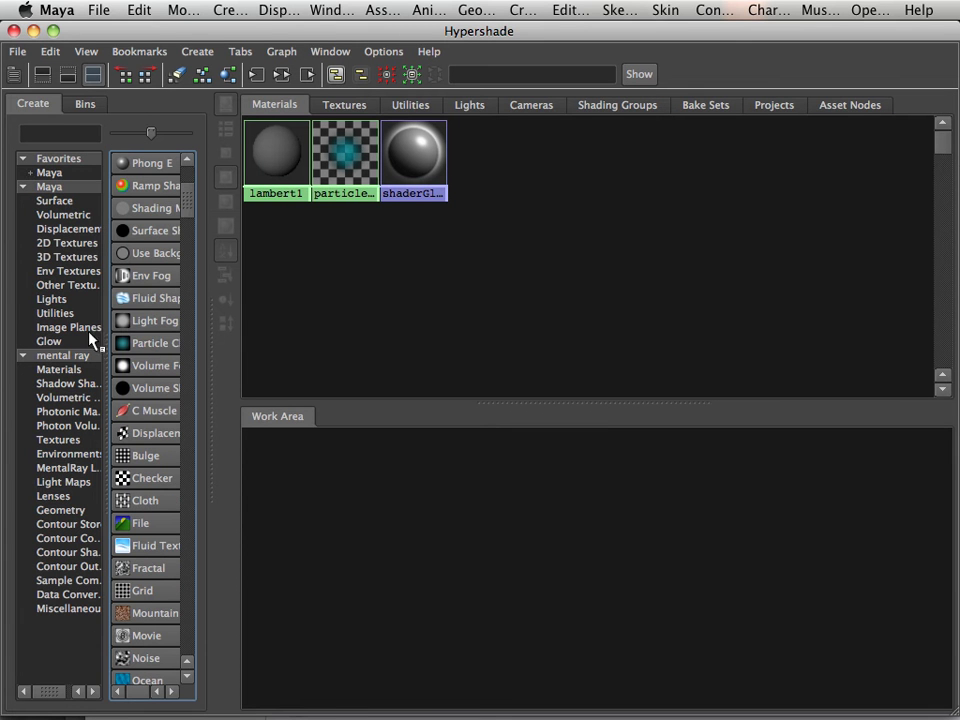
pyautogui.click(84, 357)
pyautogui.scroll(-2, 144, 354)
pyautogui.scroll(1, 143, 350)
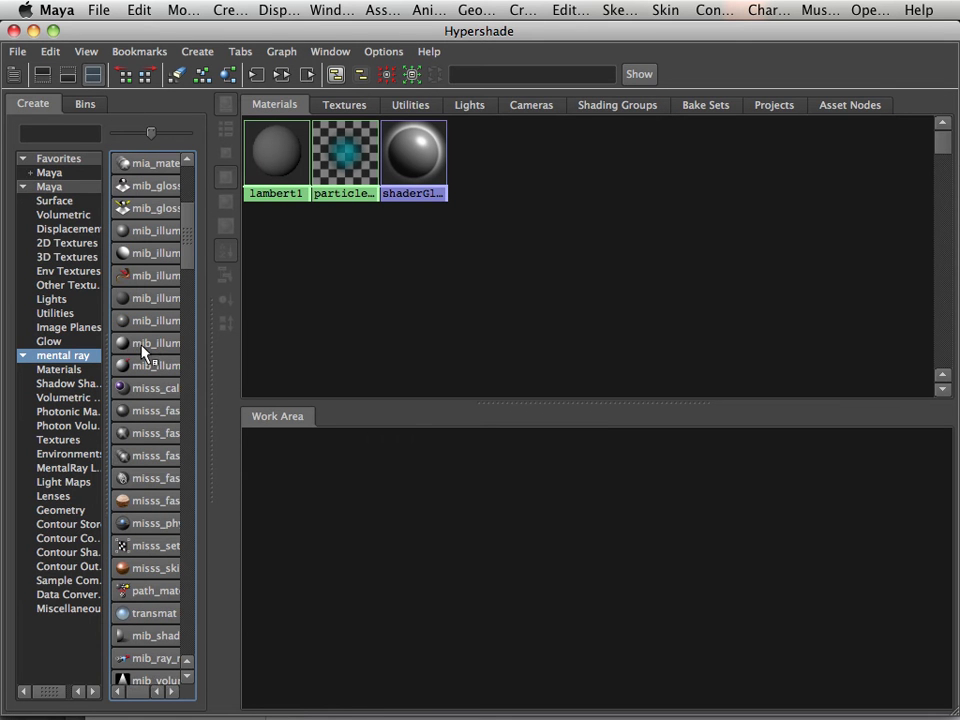
pyautogui.scroll(3, 144, 350)
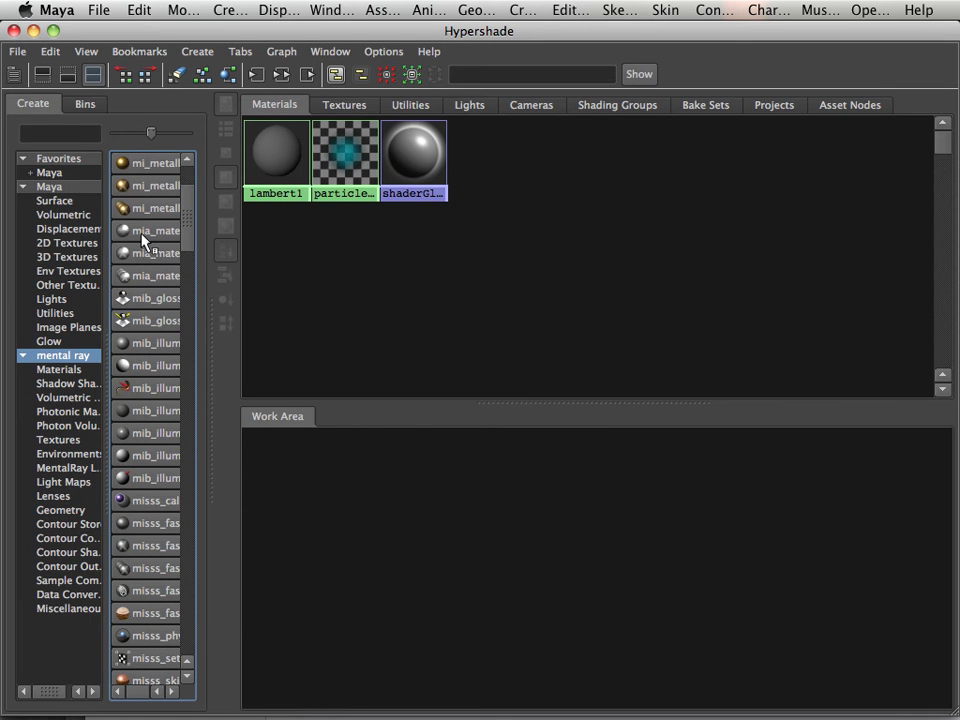
pyautogui.click(158, 234)
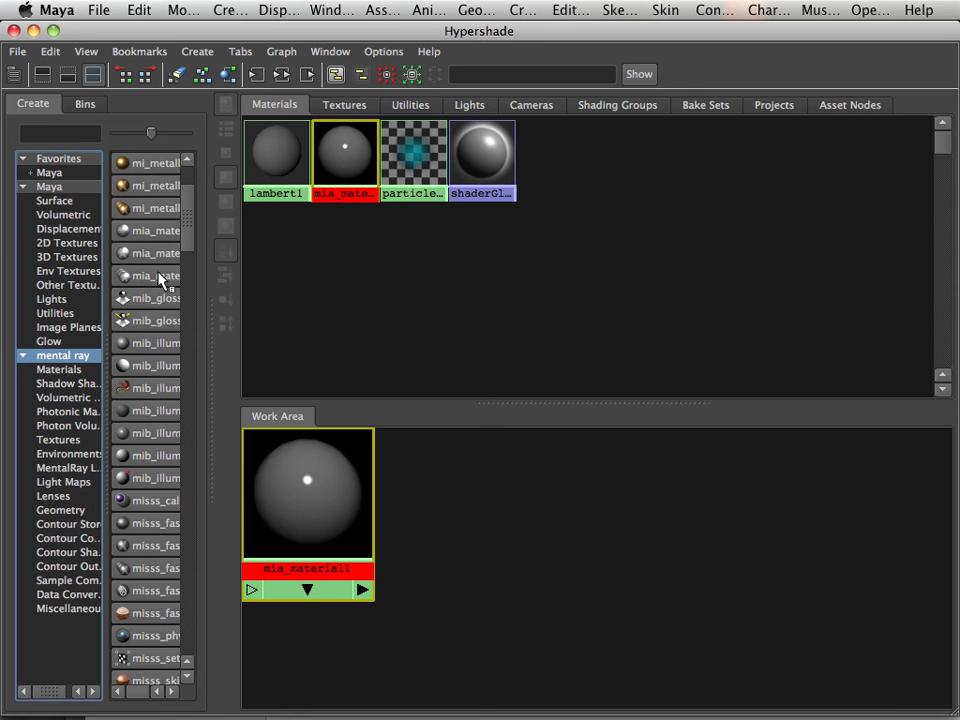
# Widen the Hypershade's node creation list and create a Maya Lambert material
pyautogui.moveTo(206, 657); pyautogui.dragTo(402, 642)
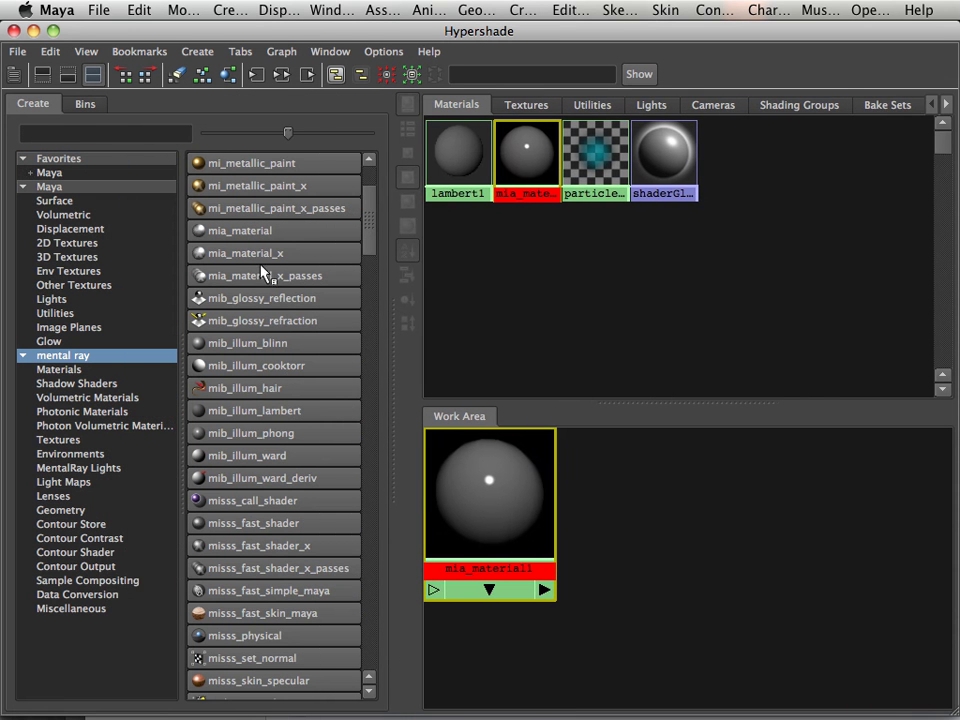
pyautogui.click(44, 173)
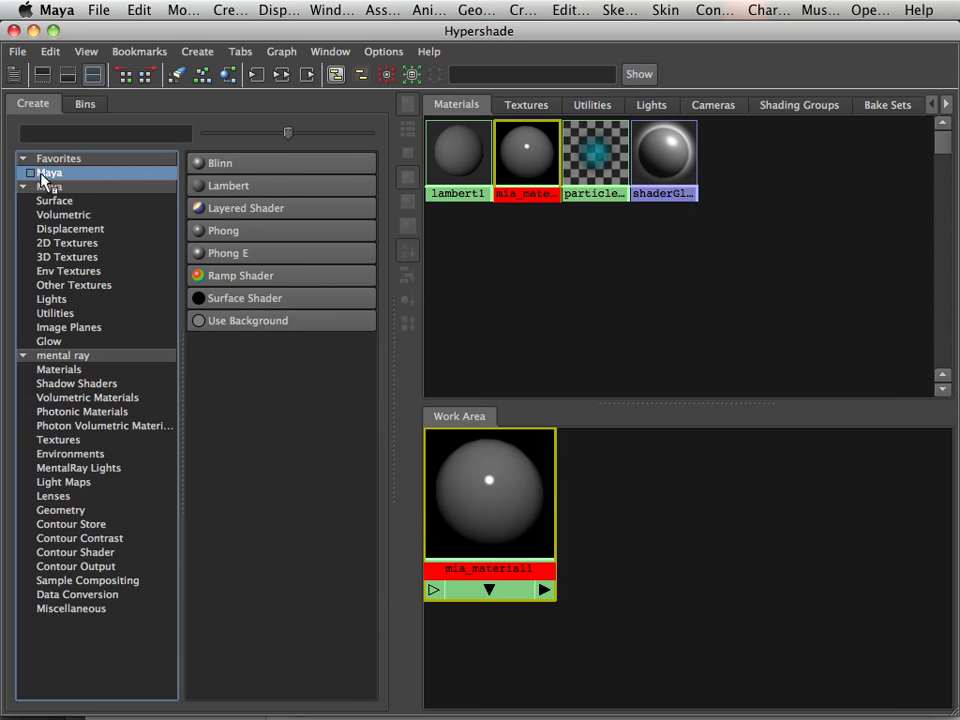
pyautogui.click(241, 187)
# Apply the Copper preset to mia_material1 with a 90% blend
pyautogui.click(511, 516)
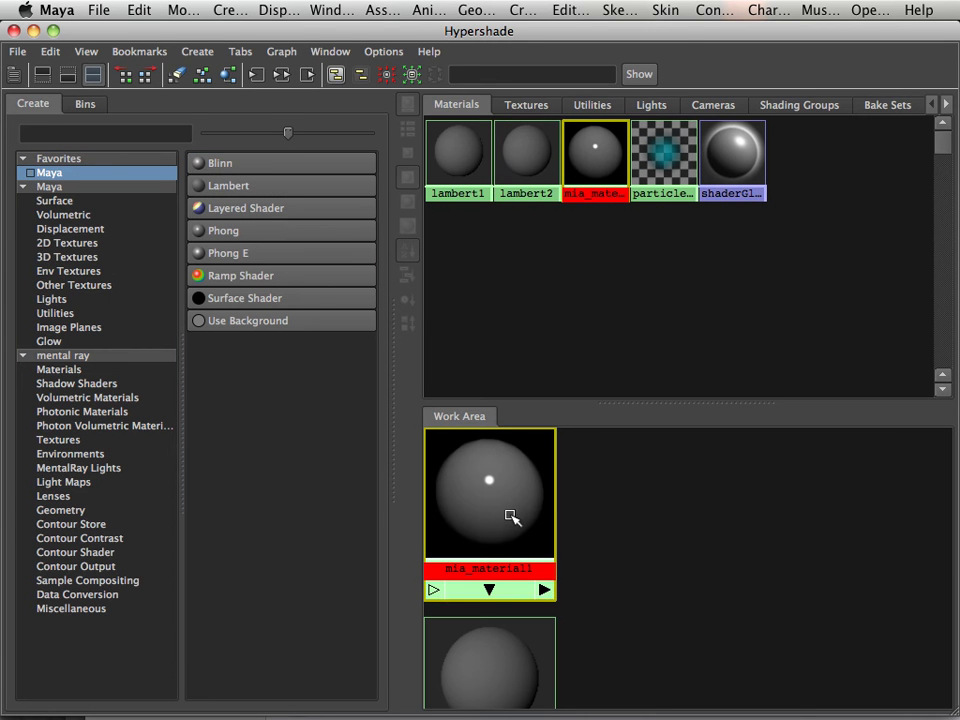
pyautogui.moveTo(684, 40); pyautogui.dragTo(262, 40)
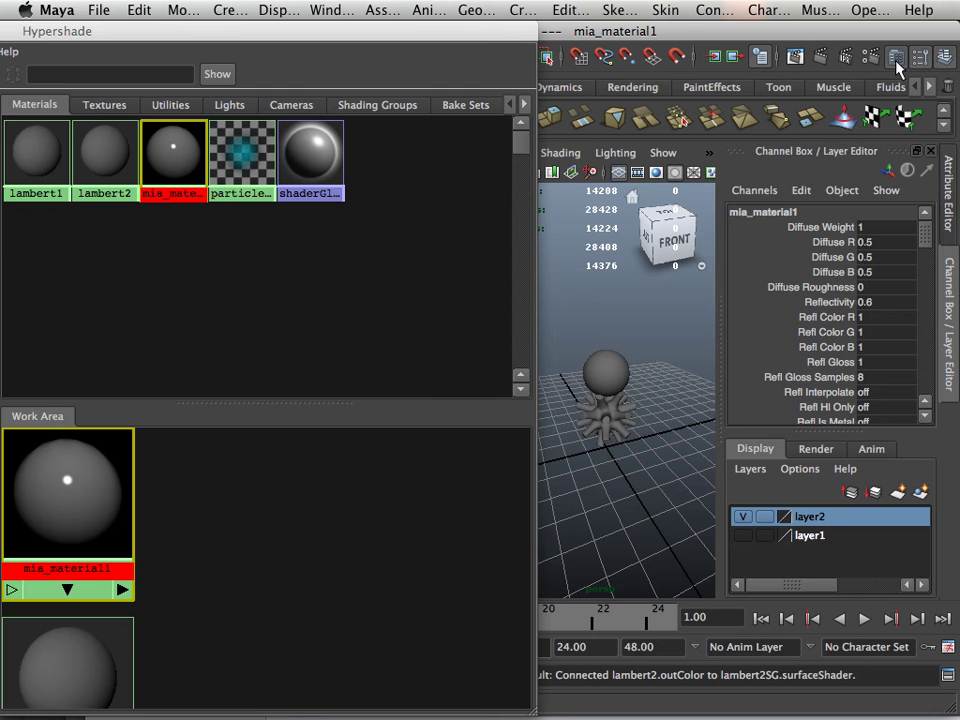
pyautogui.click(895, 58)
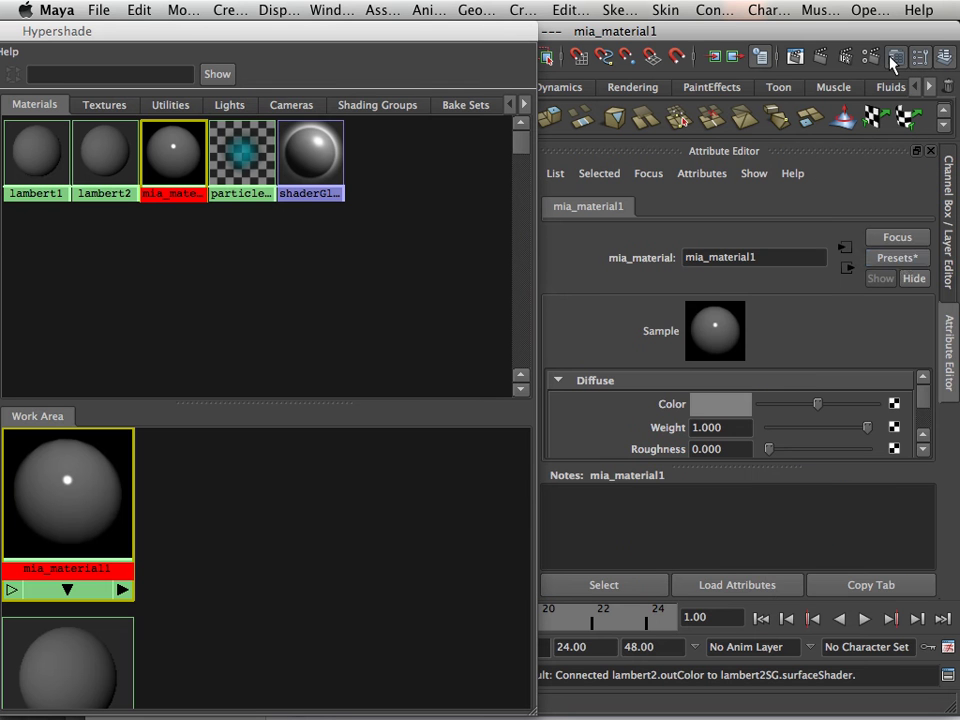
pyautogui.click(907, 257)
pyautogui.moveTo(870, 330)
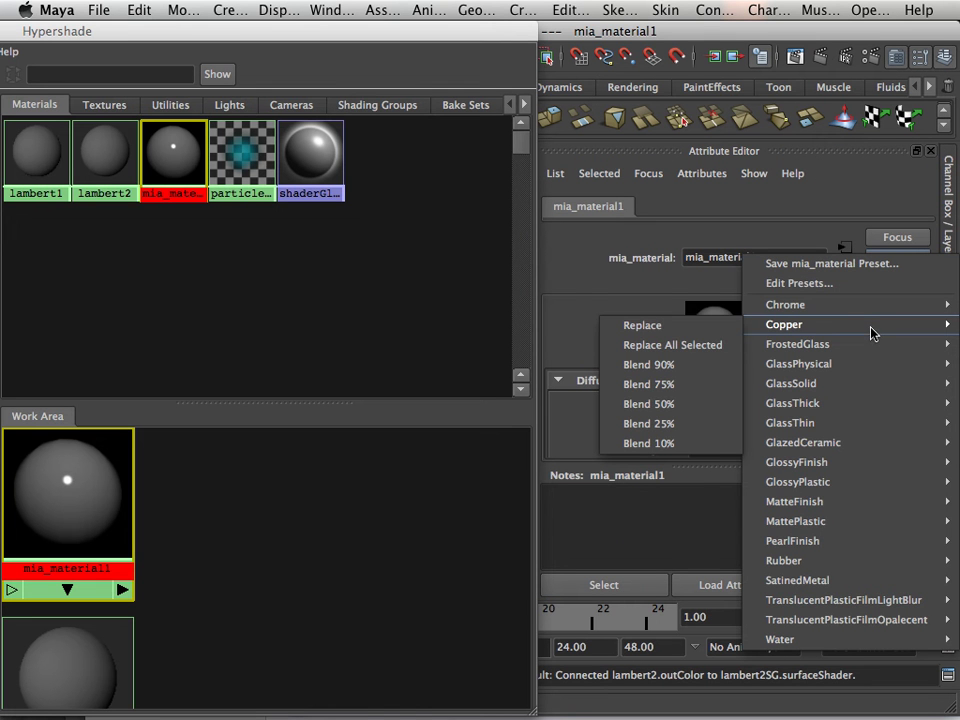
pyautogui.click(678, 373)
# Create a Crater 3D texture and spread its texture and placement nodes out beside the materials
pyautogui.moveTo(176, 30); pyautogui.dragTo(552, 5)
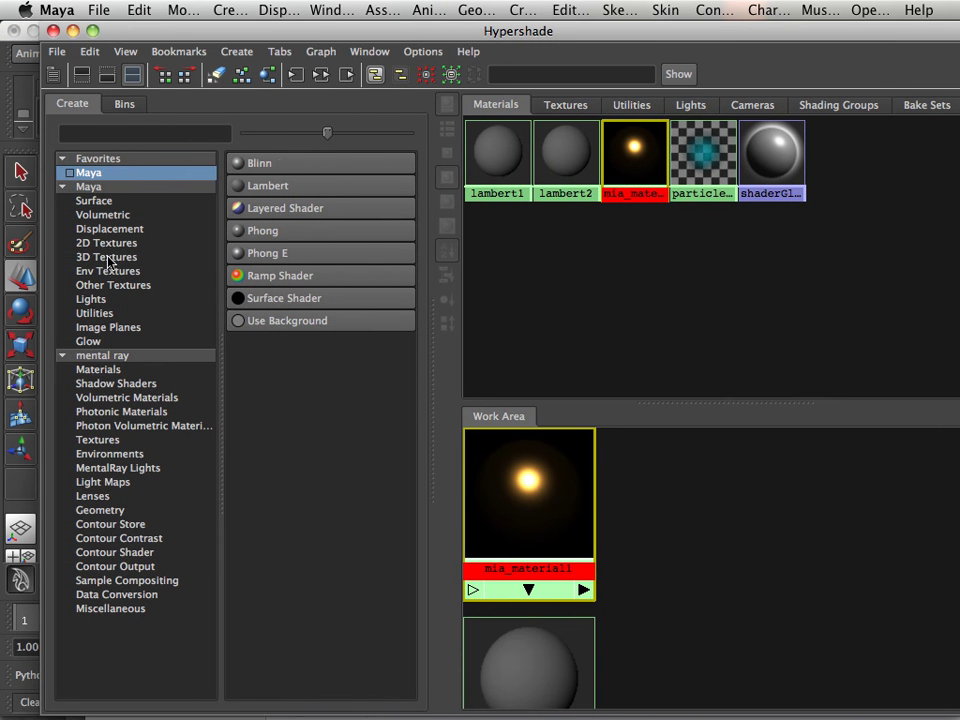
pyautogui.click(110, 258)
pyautogui.click(241, 211)
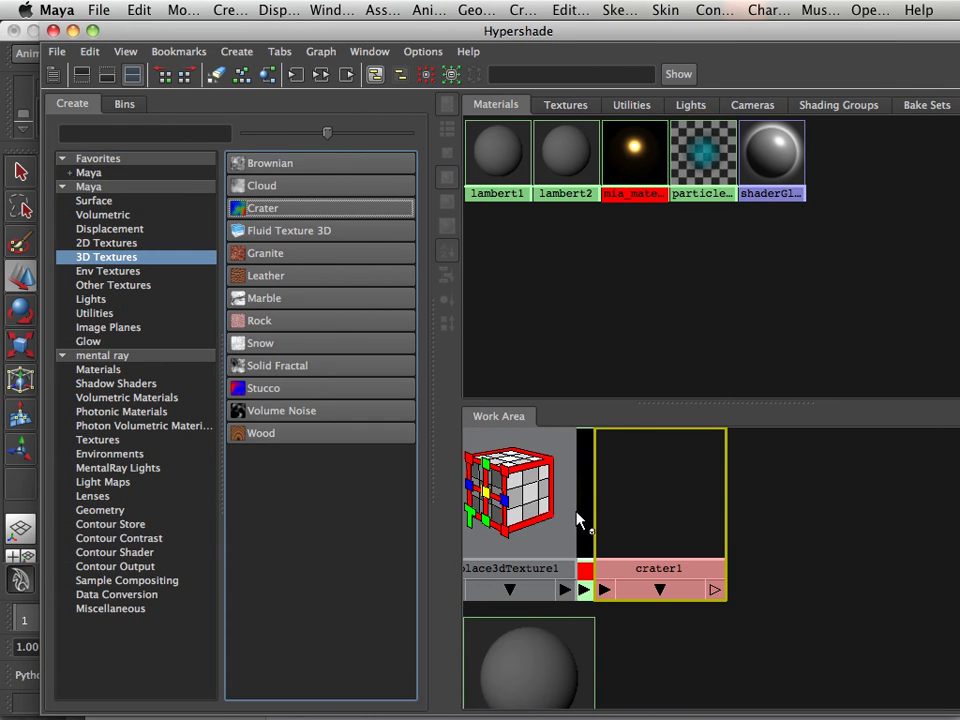
pyautogui.moveTo(619, 510); pyautogui.dragTo(802, 535)
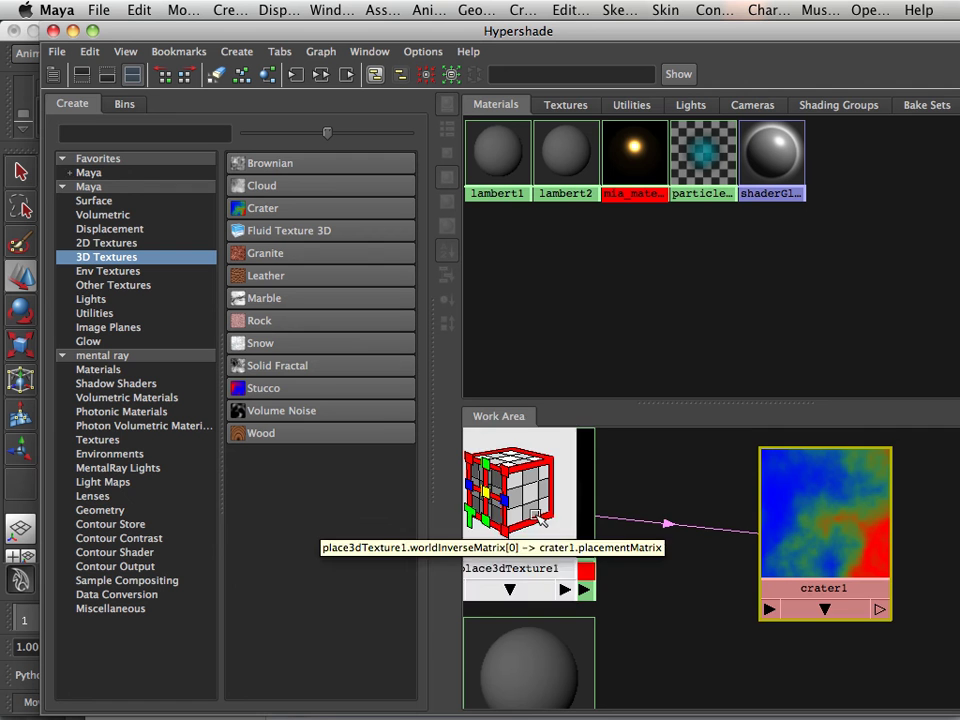
pyautogui.moveTo(554, 557); pyautogui.dragTo(732, 557)
pyautogui.scroll(-1, 737, 559)
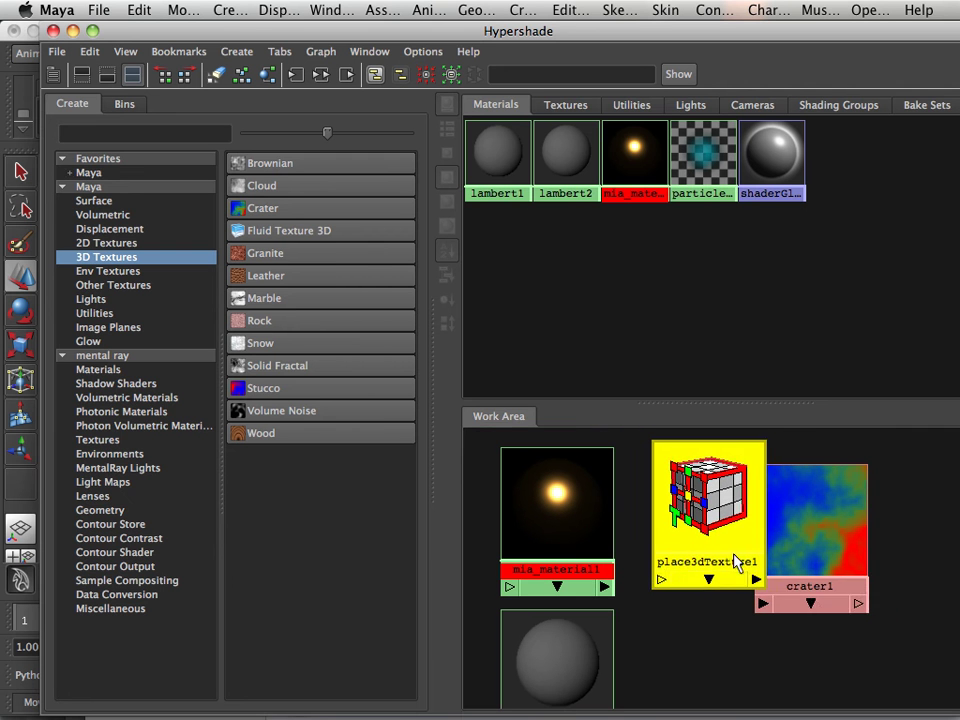
# Connect crater1 to the bump map of lambert2, and mia_material1 to the color of lambert2
pyautogui.moveTo(821, 561); pyautogui.dragTo(589, 669, button='middle')
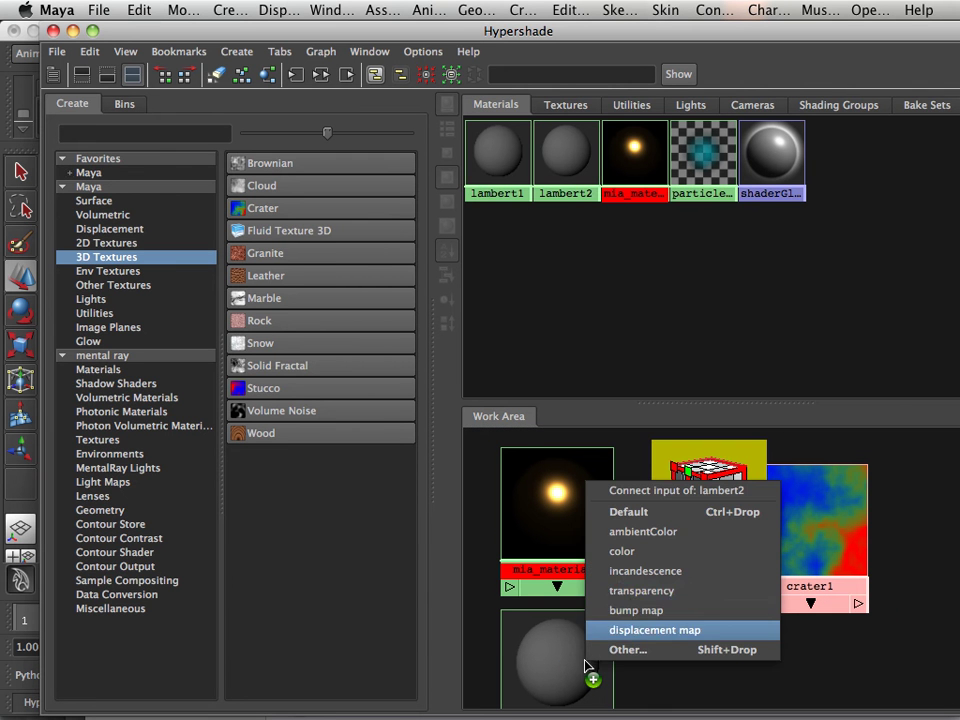
pyautogui.click(614, 609)
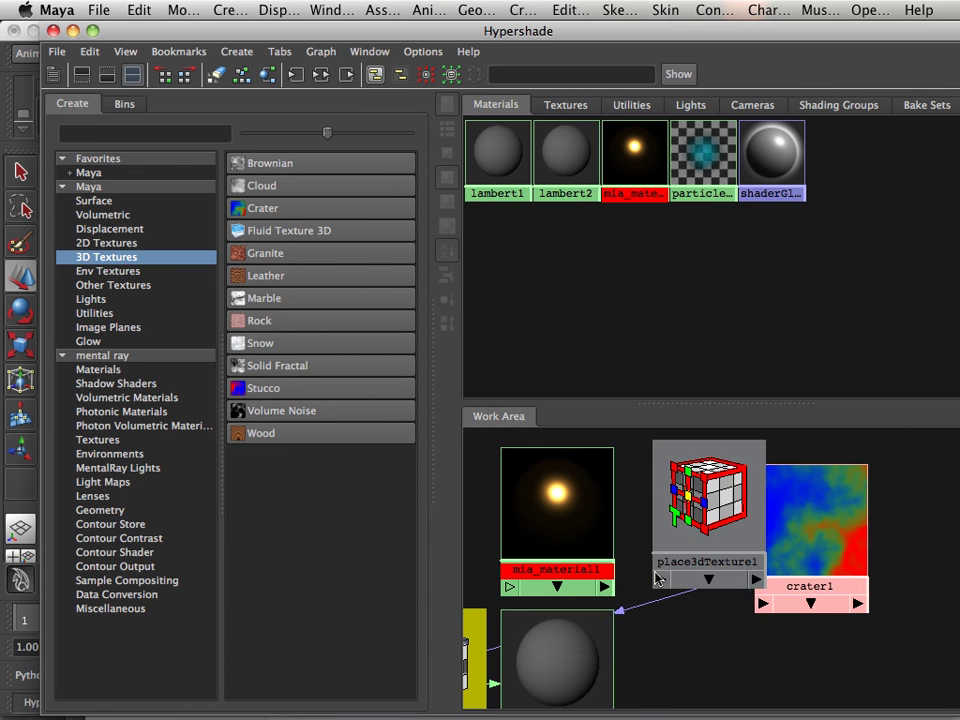
pyautogui.moveTo(666, 549); pyautogui.dragTo(693, 533)
pyautogui.moveTo(533, 537); pyautogui.dragTo(557, 665, button='middle')
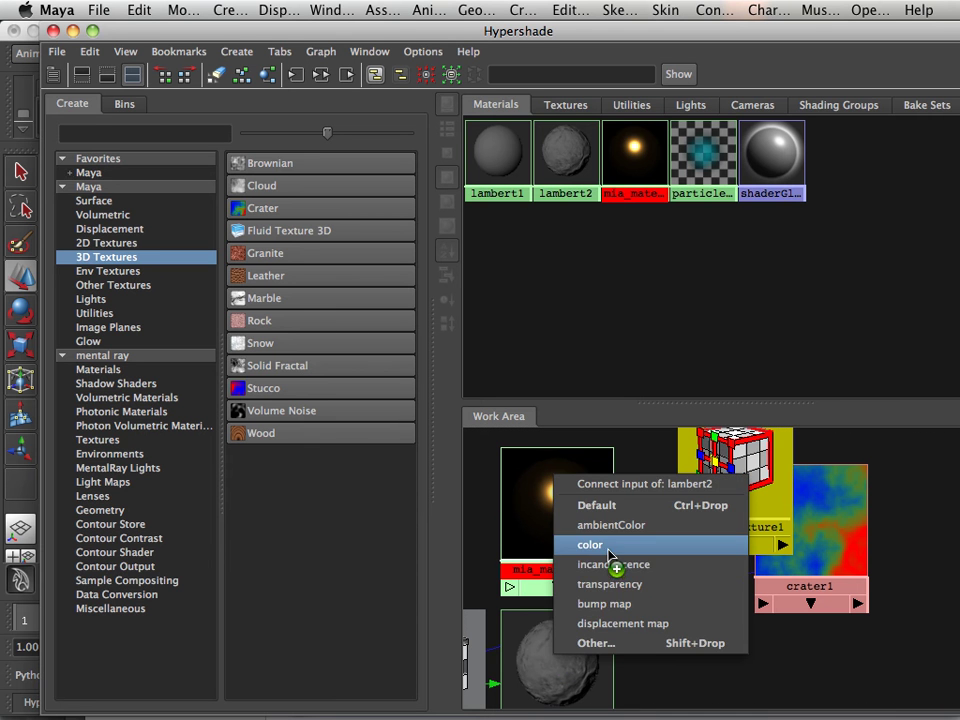
pyautogui.click(560, 545)
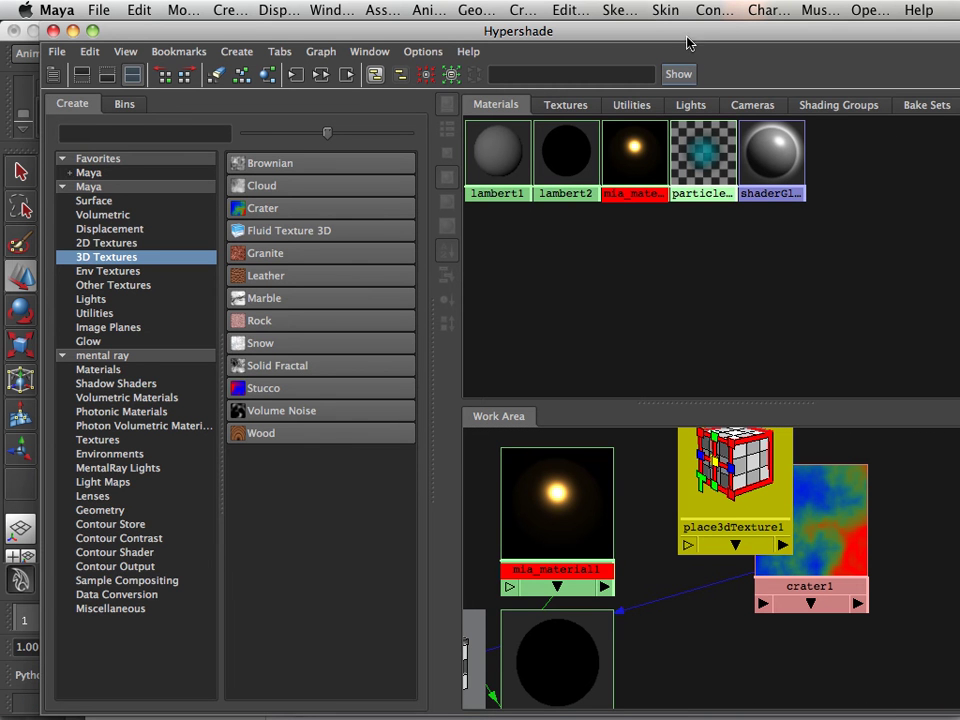
# Close the Tool Settings and move the Hypershade aside to expose the single perspective view
pyautogui.moveTo(686, 31); pyautogui.dragTo(55, 226)
pyautogui.press('space')
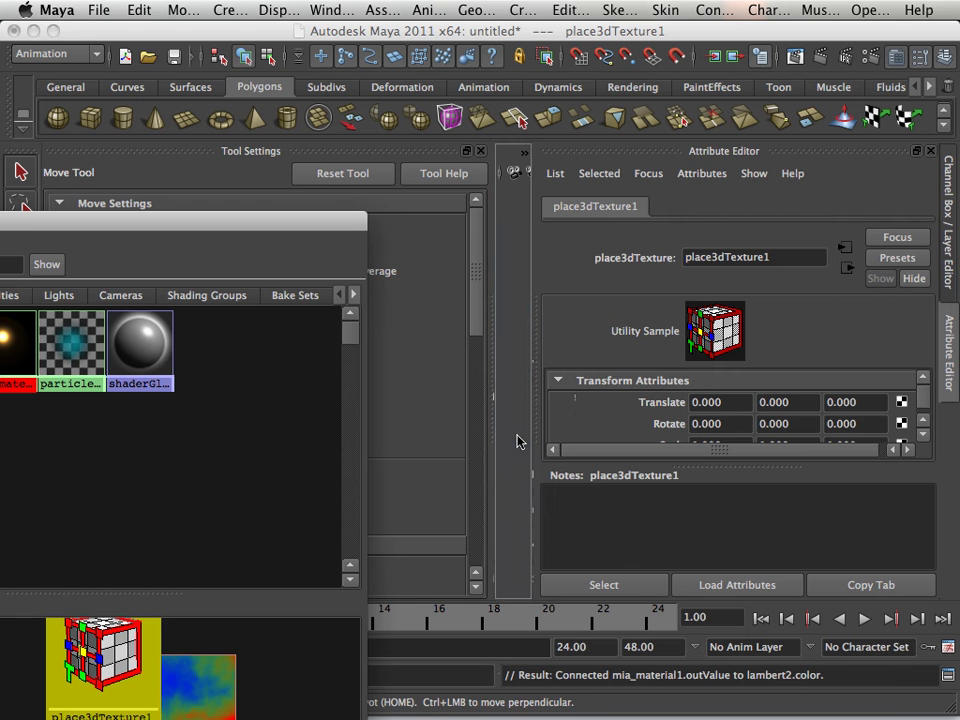
pyautogui.click(576, 367)
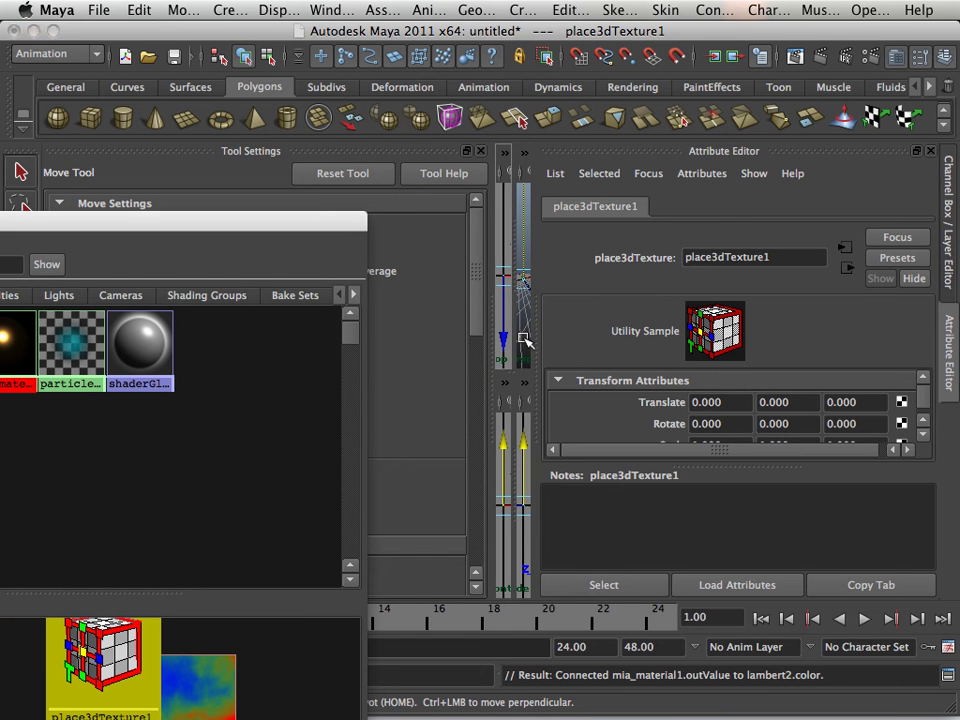
pyautogui.press('space')
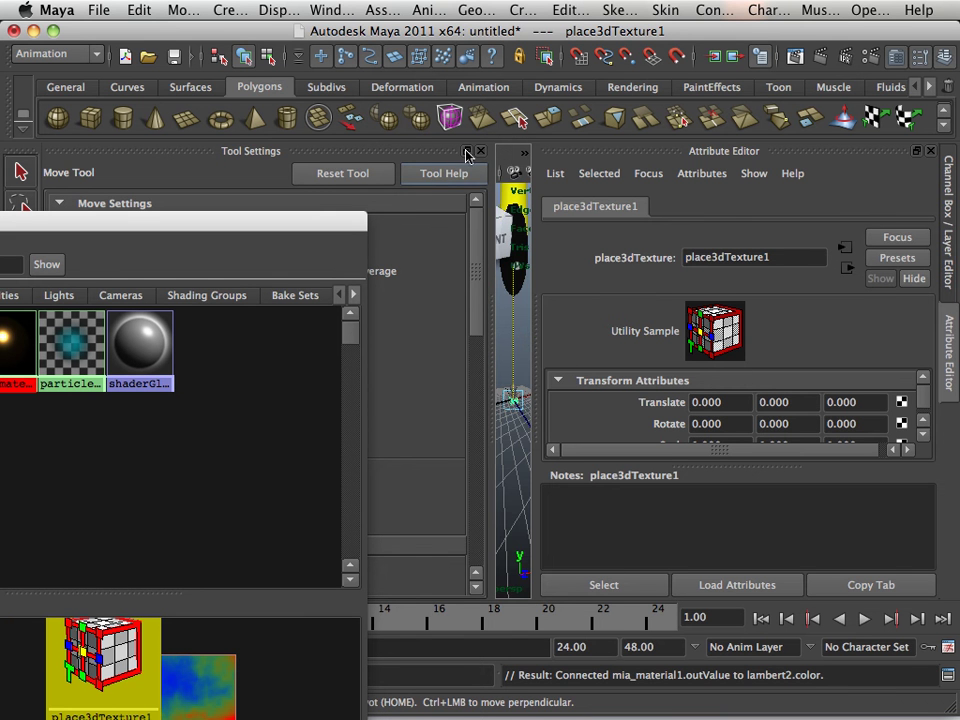
pyautogui.click(480, 152)
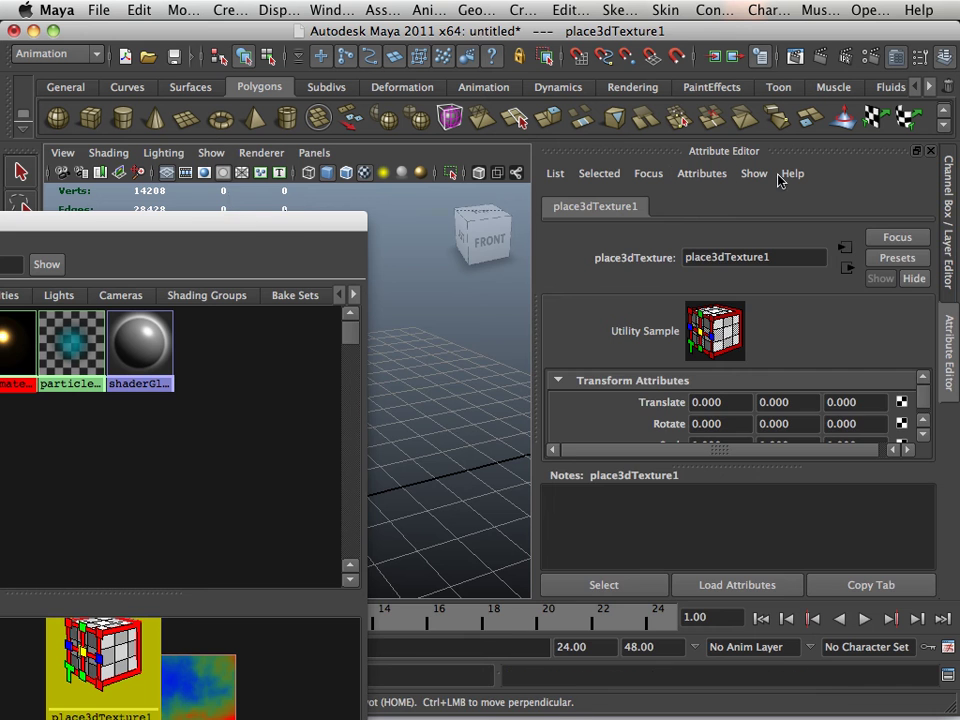
pyautogui.click(224, 216)
pyautogui.moveTo(224, 217); pyautogui.dragTo(890, 161)
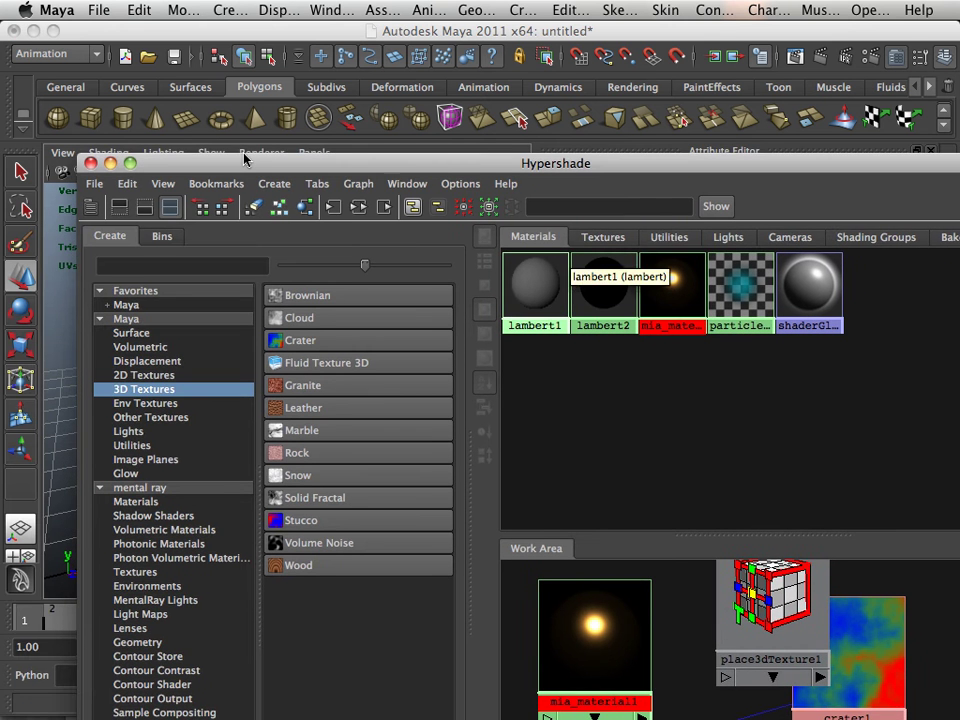
pyautogui.moveTo(226, 160); pyautogui.dragTo(611, 158)
# Assign the lambert2 material to the spiked mesh and clear the selection
pyautogui.click(268, 444)
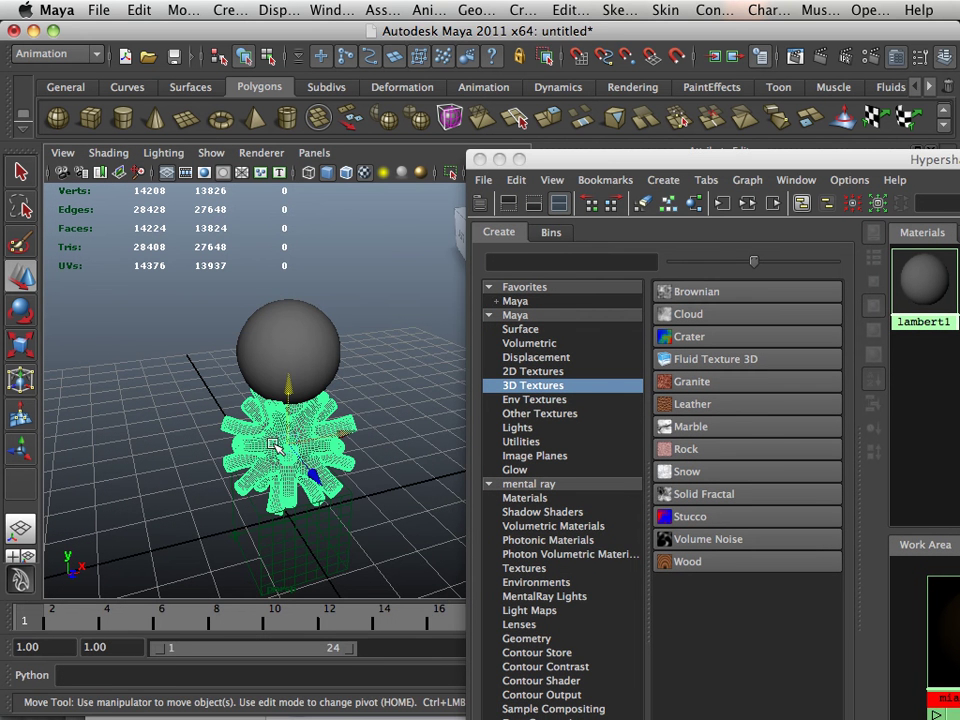
pyautogui.moveTo(631, 160); pyautogui.dragTo(406, 260)
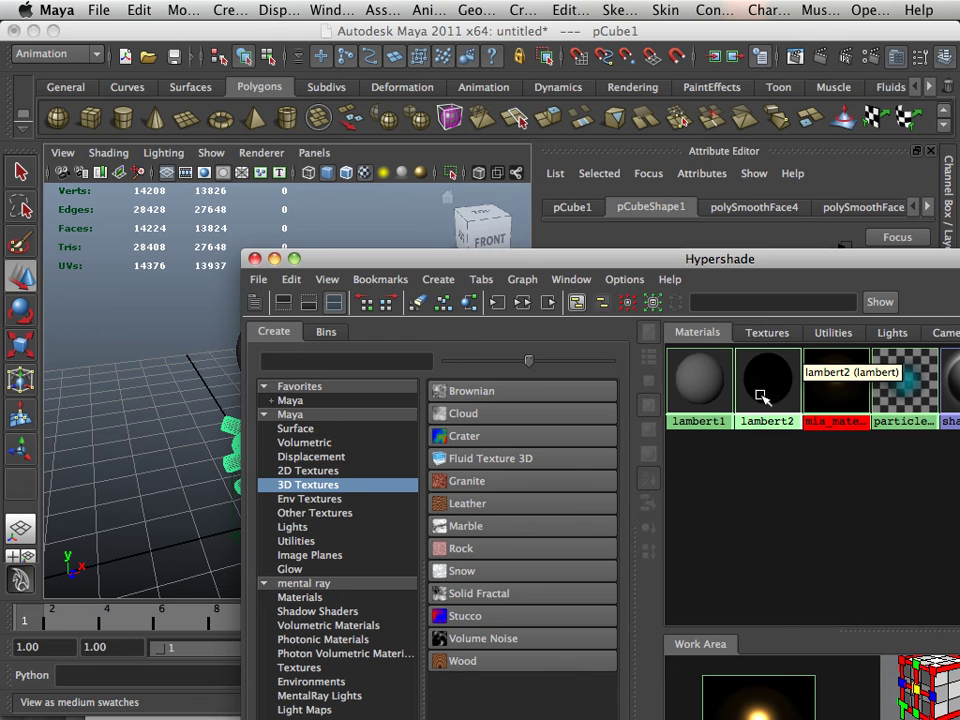
pyautogui.moveTo(730, 395); pyautogui.dragTo(765, 352, button='right')
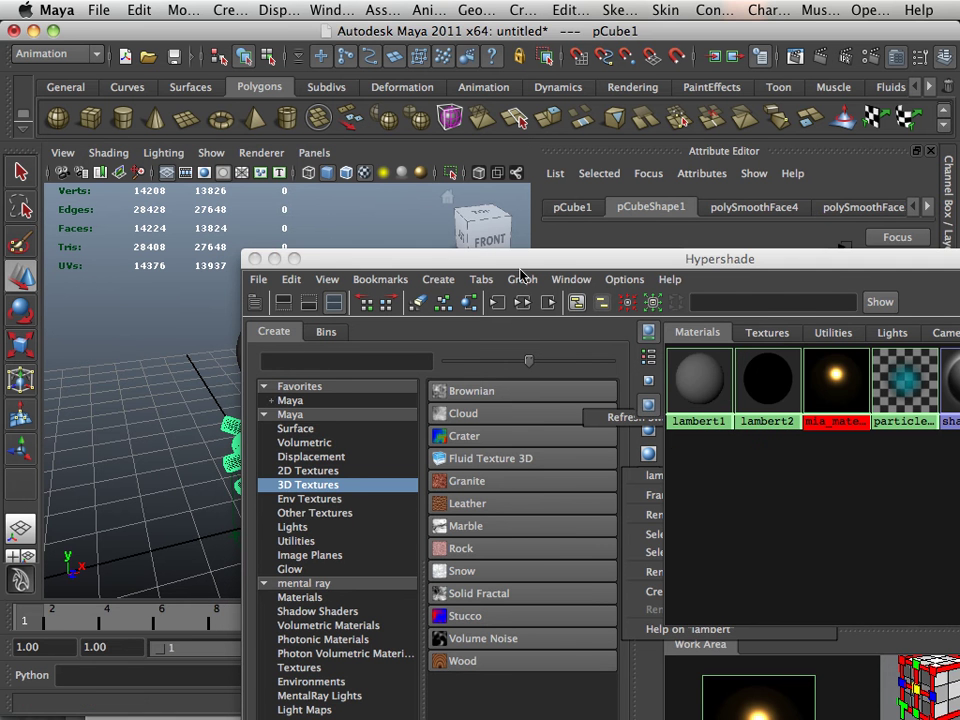
pyautogui.moveTo(500, 258); pyautogui.dragTo(691, 280)
pyautogui.click(380, 355)
pyautogui.keyDown('alt'); pyautogui.moveTo(380, 355); pyautogui.dragTo(272, 348); pyautogui.keyUp('alt')
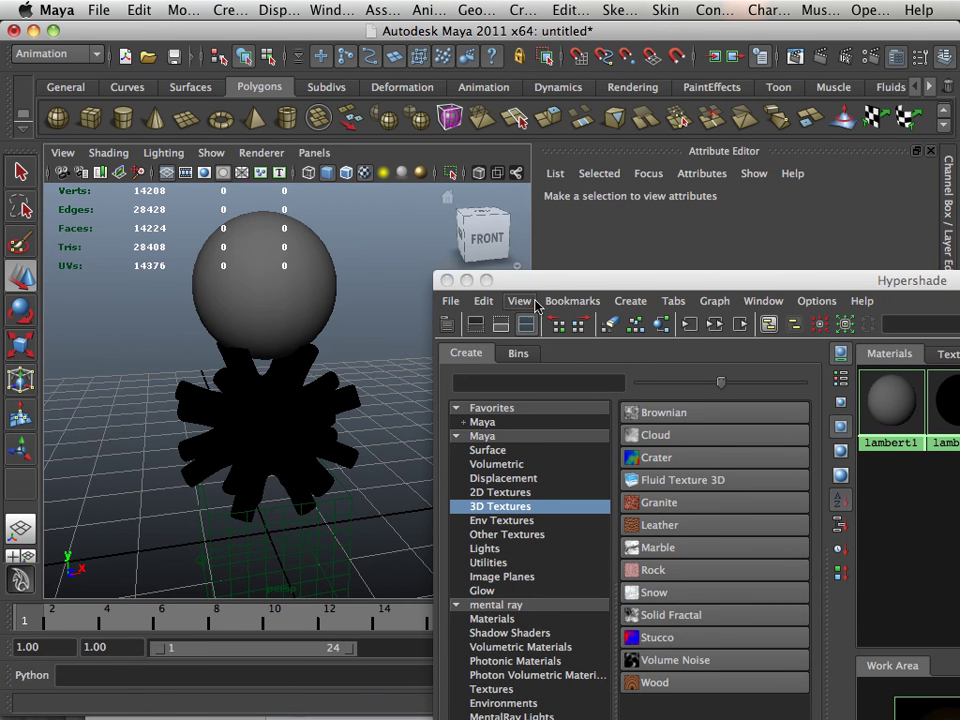
# Create a Maya Blinn material and assign it to the sphere
pyautogui.moveTo(544, 282); pyautogui.dragTo(459, 477)
pyautogui.click(283, 307)
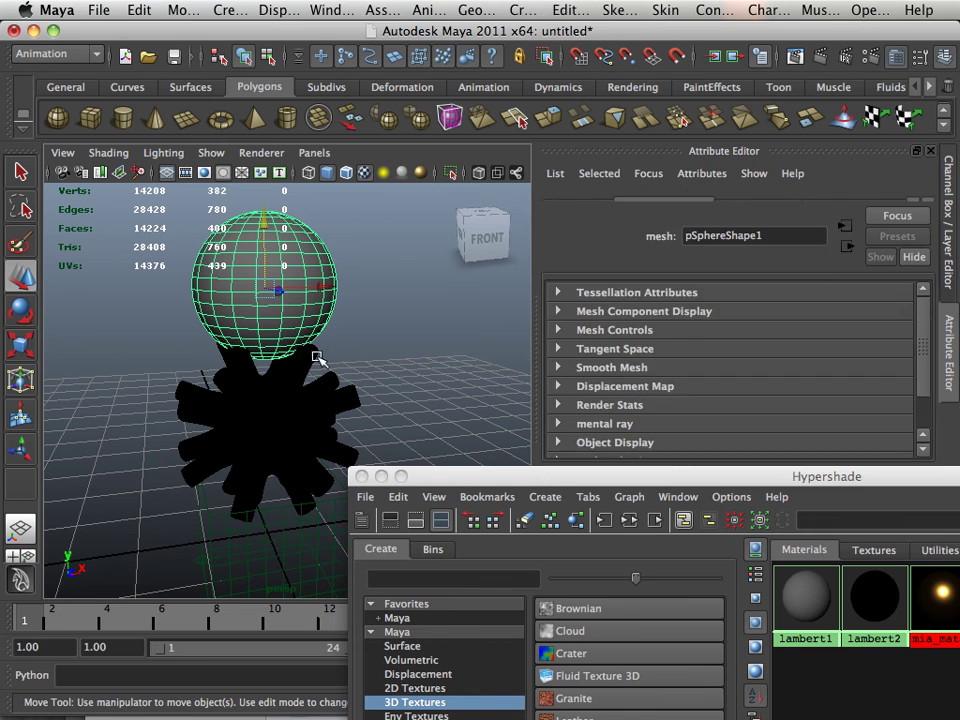
pyautogui.moveTo(537, 478); pyautogui.dragTo(515, 167)
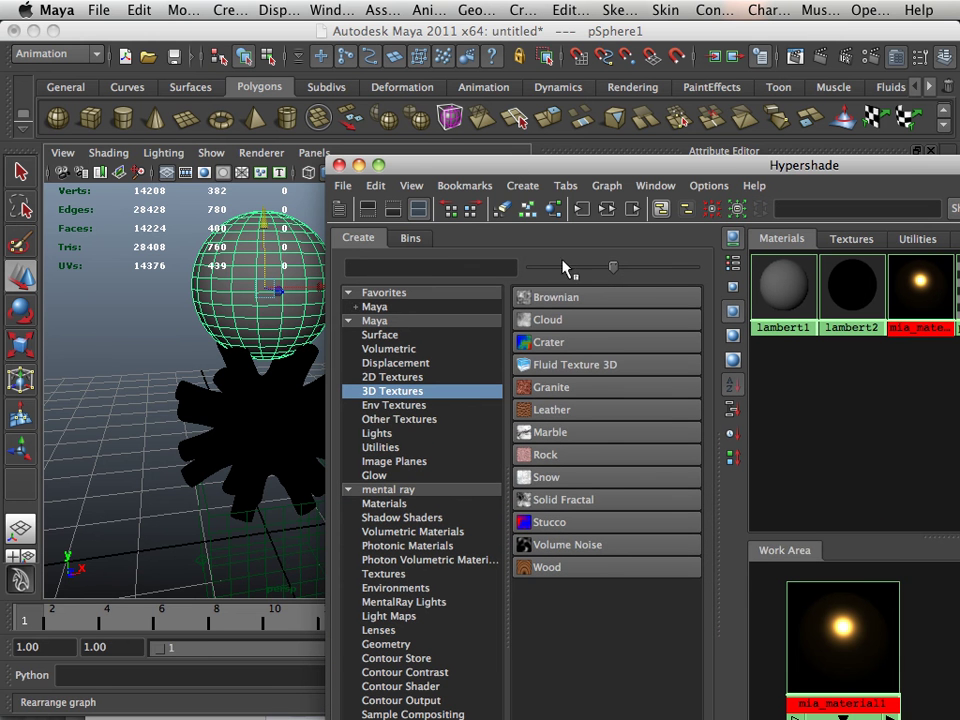
pyautogui.click(397, 308)
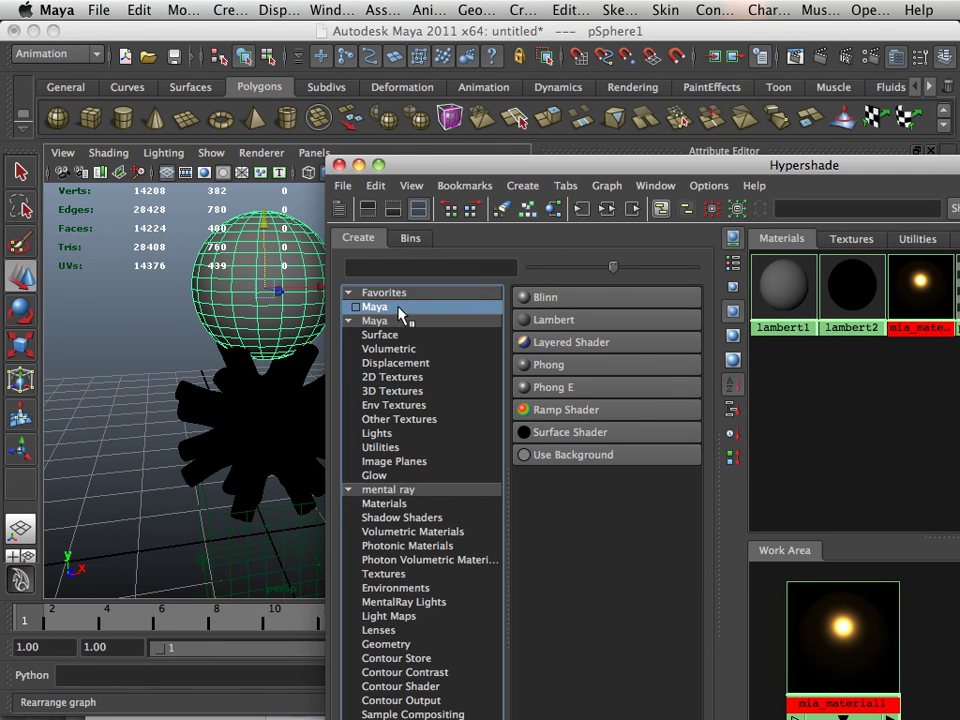
pyautogui.click(611, 300)
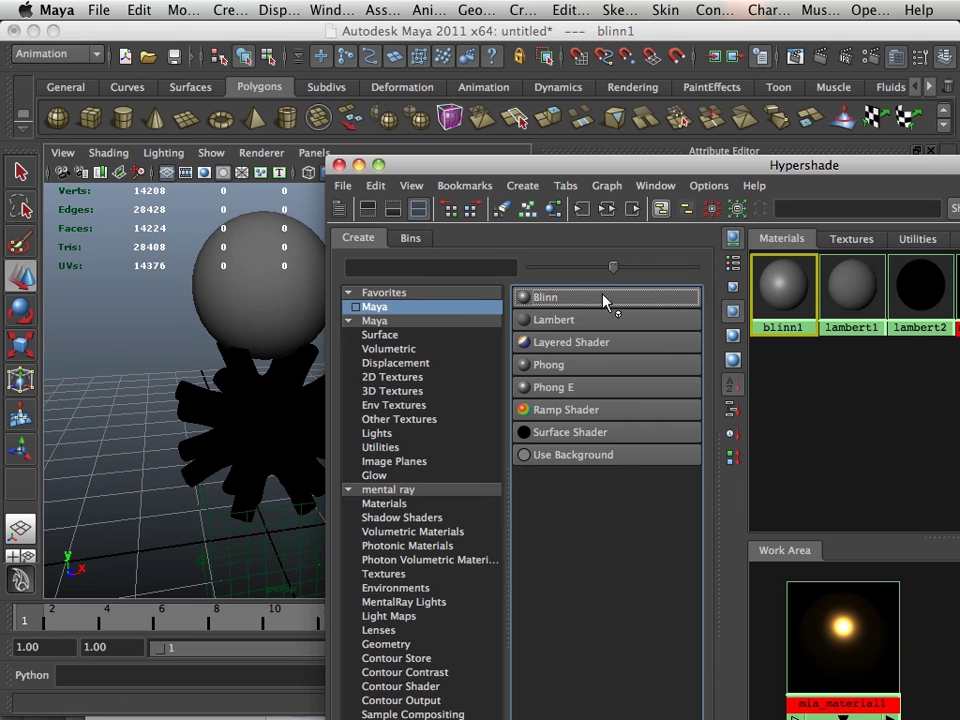
pyautogui.moveTo(783, 285); pyautogui.dragTo(262, 282, button='middle')
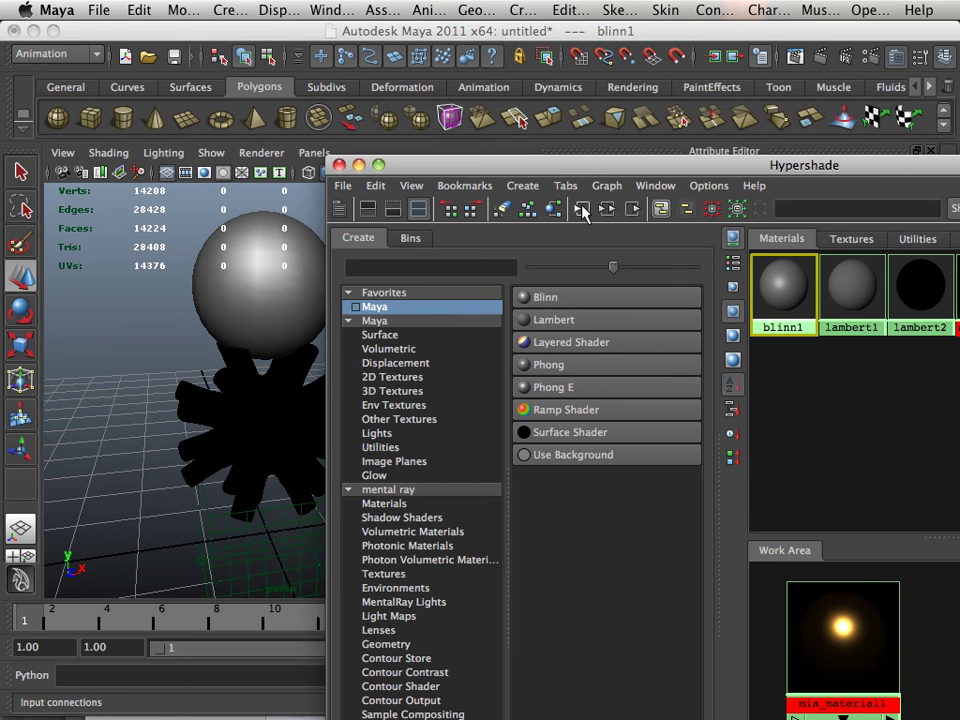
# Set the color of blinn1 to a light violet-blue, with green about 0.53 and blue 1.0
pyautogui.moveTo(606, 163); pyautogui.dragTo(469, 645)
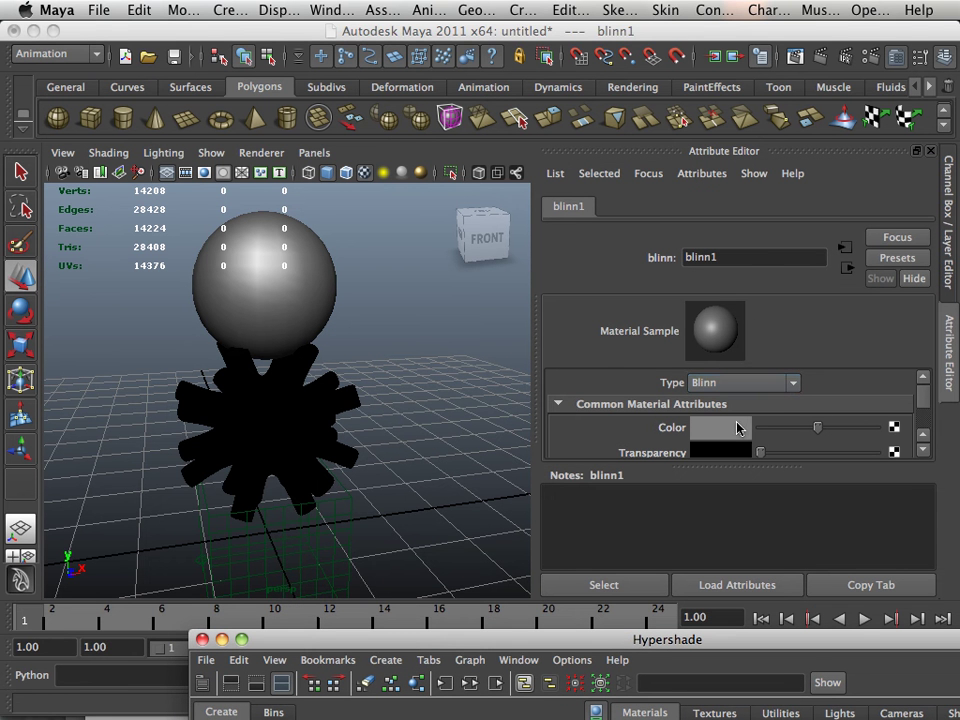
pyautogui.click(737, 427)
pyautogui.click(728, 379)
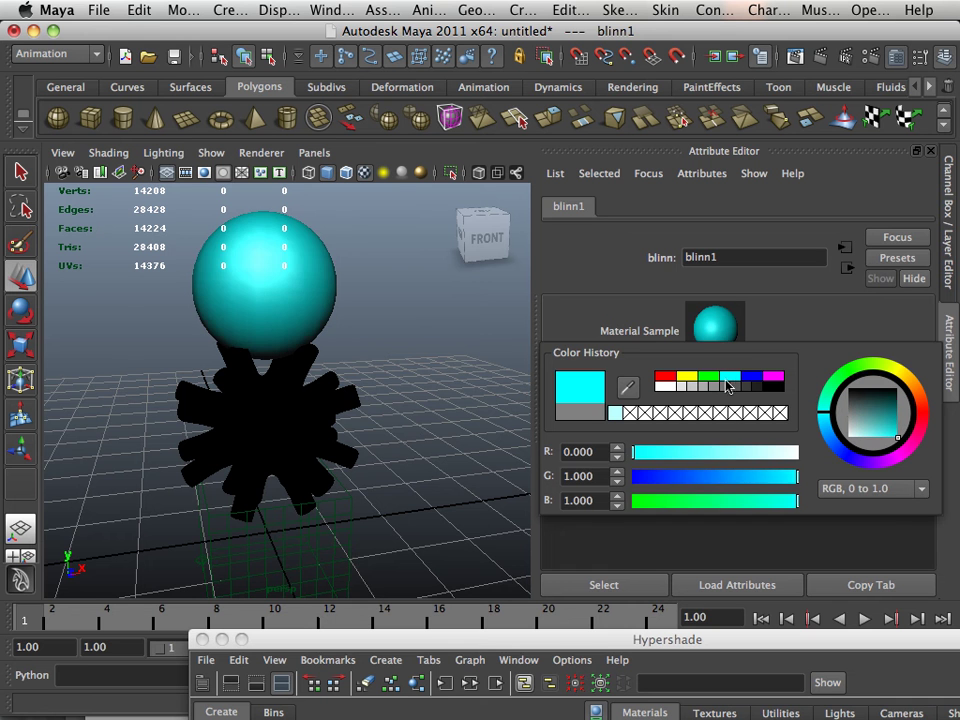
pyautogui.moveTo(719, 476)
pyautogui.mouseDown()
pyautogui.moveTo(751, 478)
pyautogui.moveTo(722, 487)
pyautogui.mouseUp()
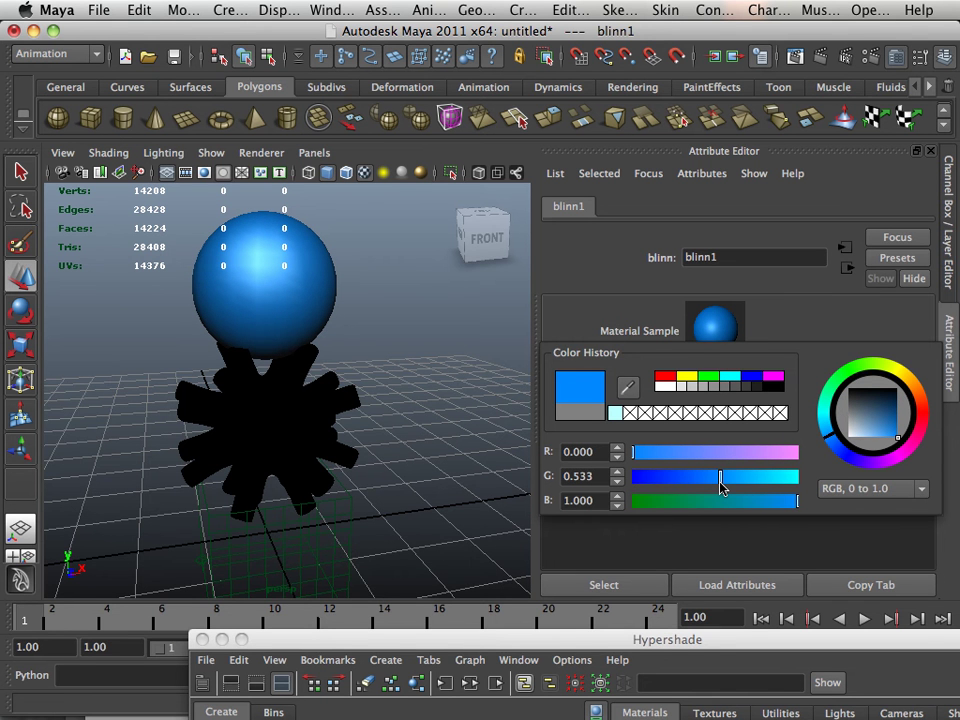
pyautogui.click(716, 457)
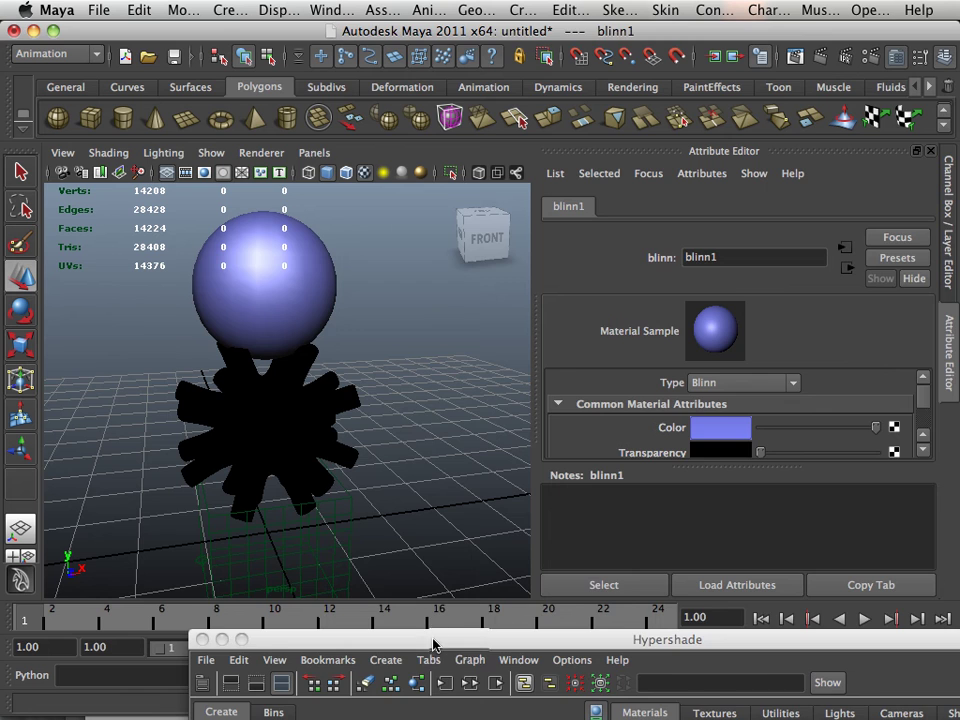
# Create a Leather 3D texture and connect it to the bump map of blinn1
pyautogui.moveTo(435, 639); pyautogui.dragTo(258, 67)
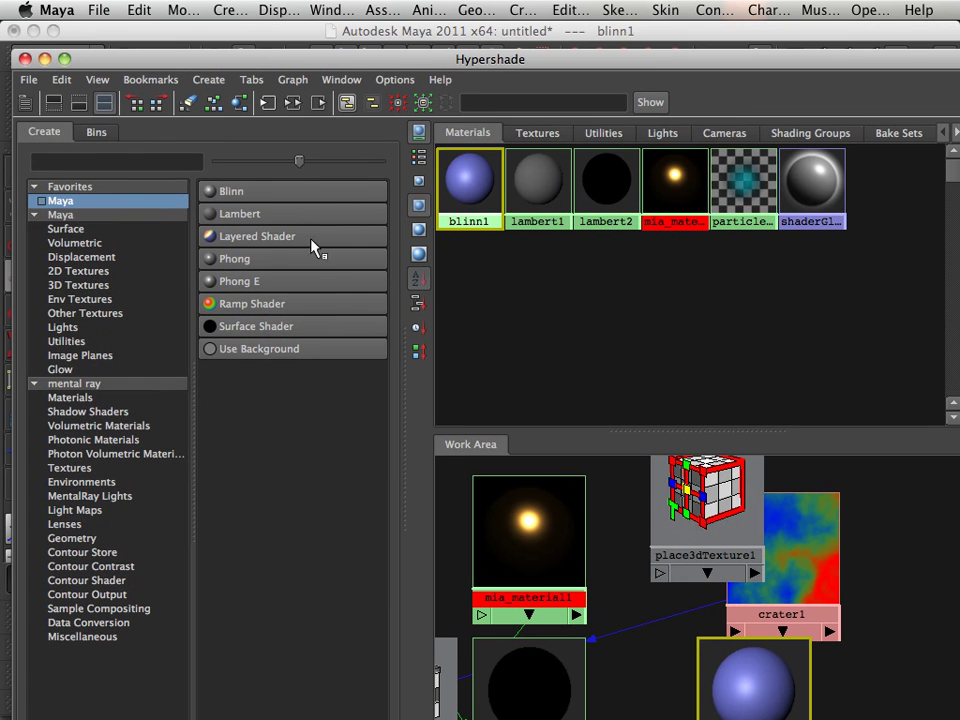
pyautogui.click(115, 286)
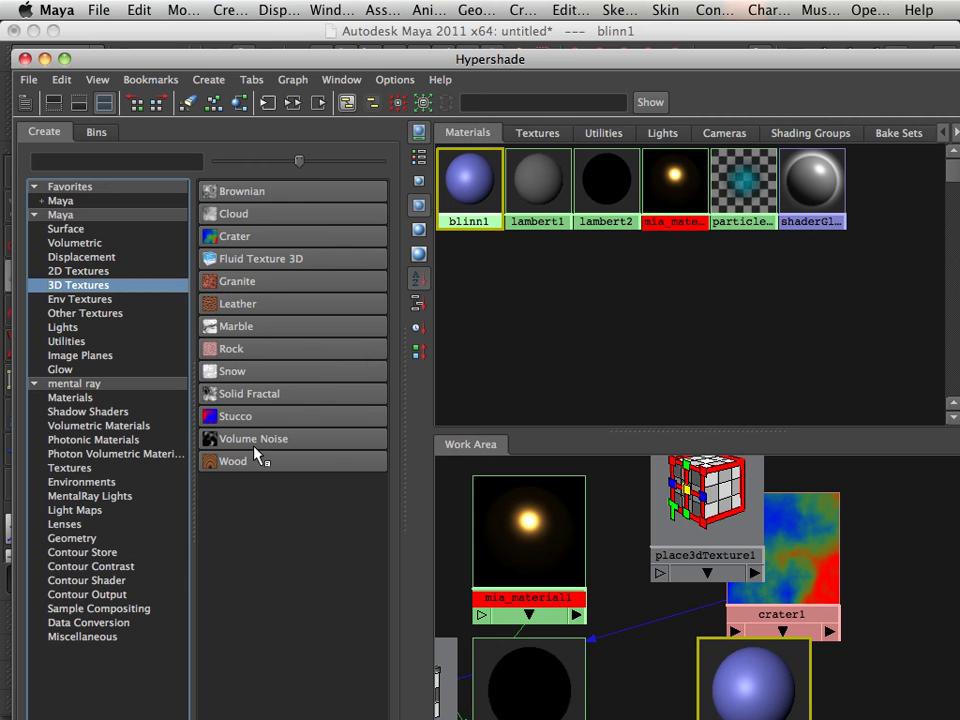
pyautogui.click(215, 304)
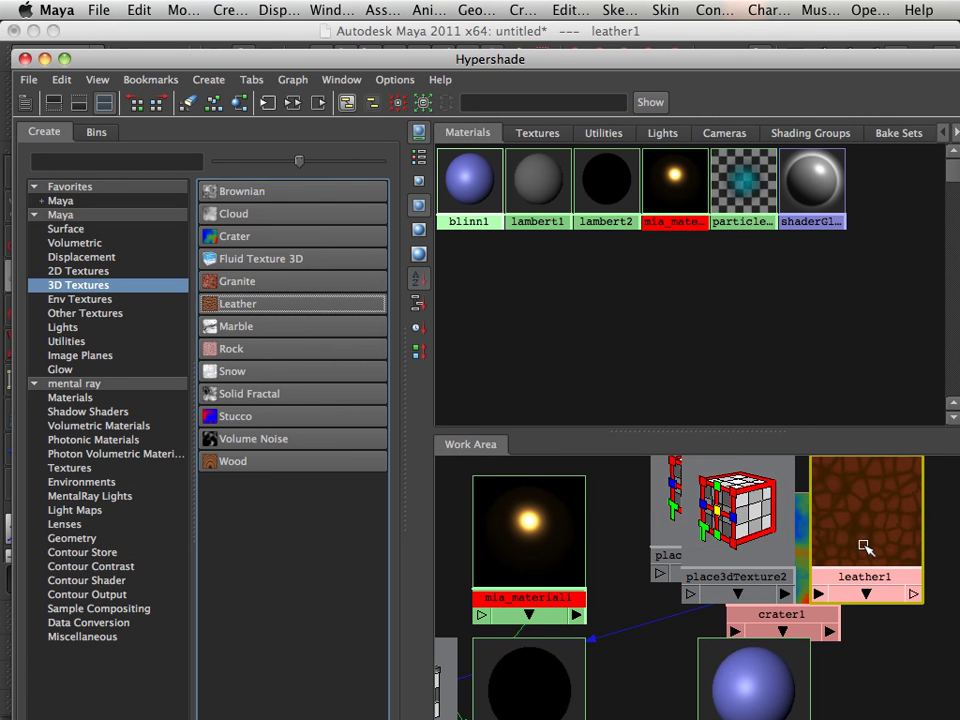
pyautogui.moveTo(865, 547); pyautogui.dragTo(790, 696, button='middle')
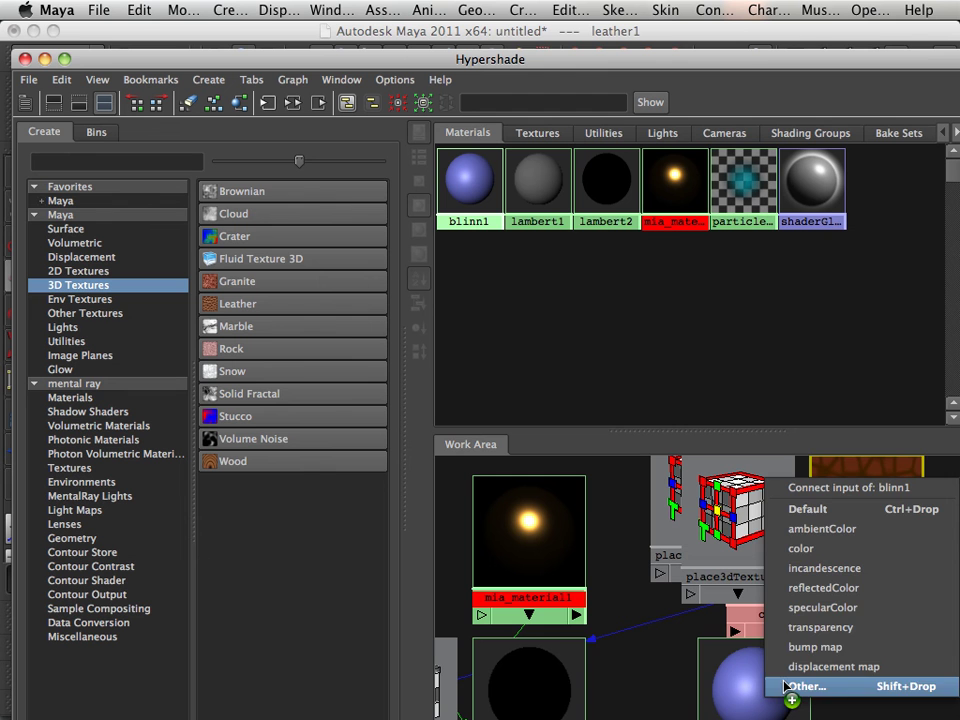
pyautogui.click(836, 646)
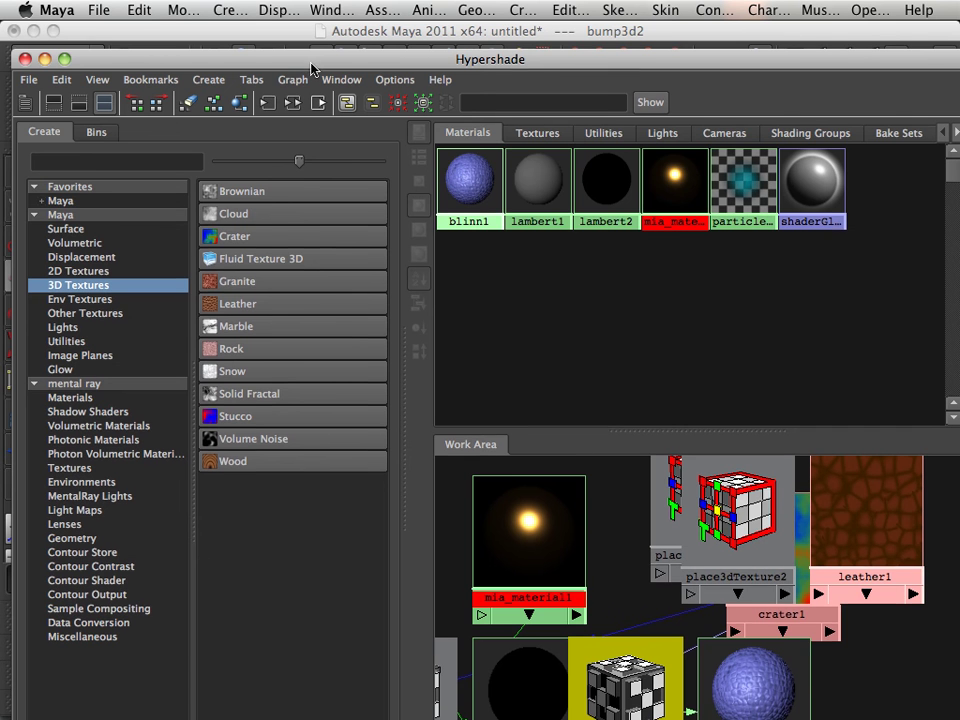
# Switch the perspective view to High Quality Rendering and select the spiked mesh
pyautogui.moveTo(312, 68); pyautogui.dragTo(734, 175)
pyautogui.click(260, 152)
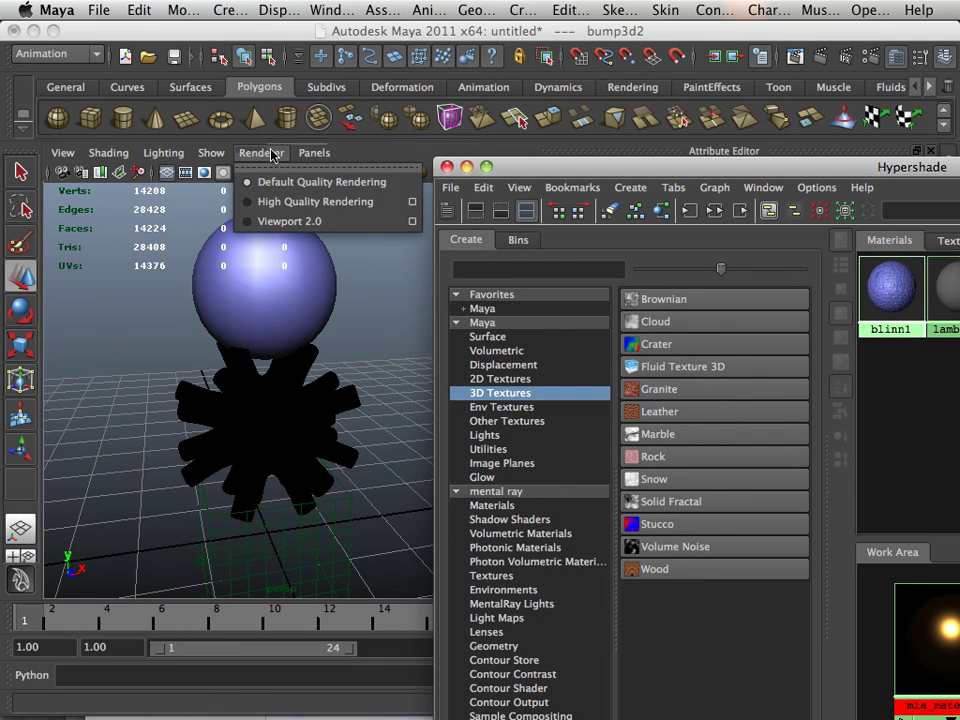
pyautogui.click(272, 201)
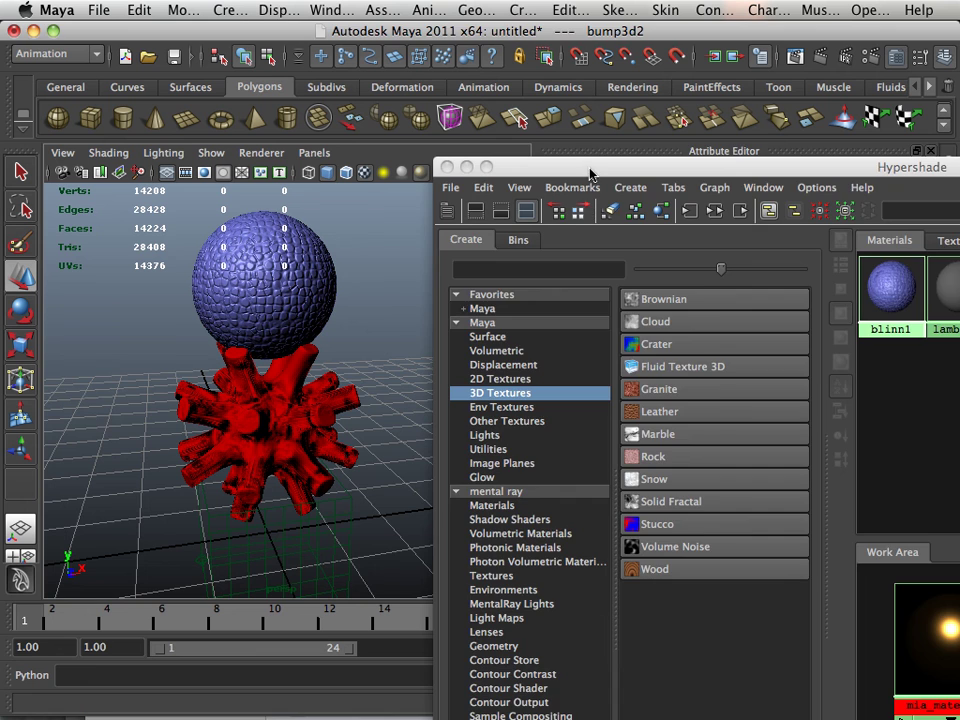
pyautogui.moveTo(592, 171); pyautogui.dragTo(786, 315)
pyautogui.keyDown('alt'); pyautogui.moveTo(371, 339); pyautogui.dragTo(362, 422, button='right'); pyautogui.keyUp('alt')
pyautogui.keyDown('alt'); pyautogui.moveTo(362, 422); pyautogui.dragTo(272, 276); pyautogui.keyUp('alt')
pyautogui.click(360, 425)
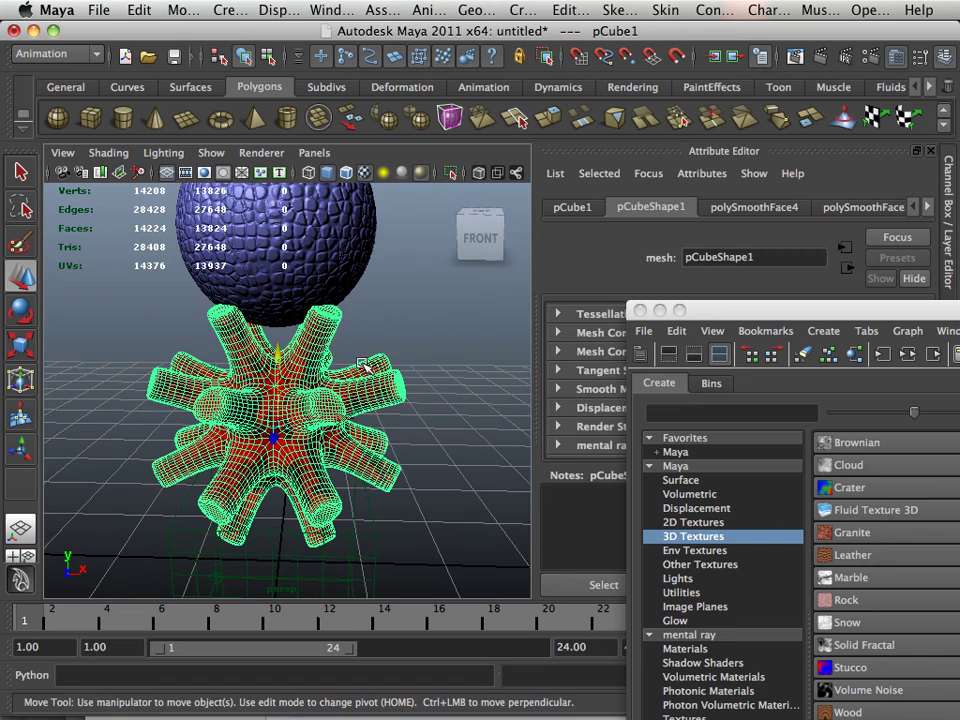
pyautogui.click(447, 430)
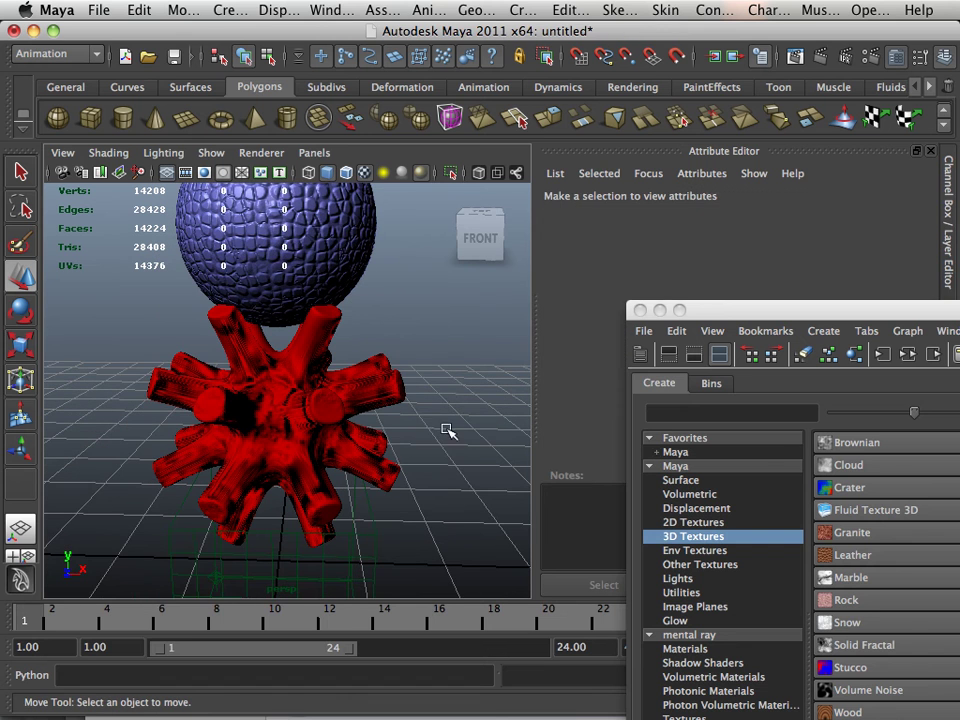
pyautogui.click(381, 399)
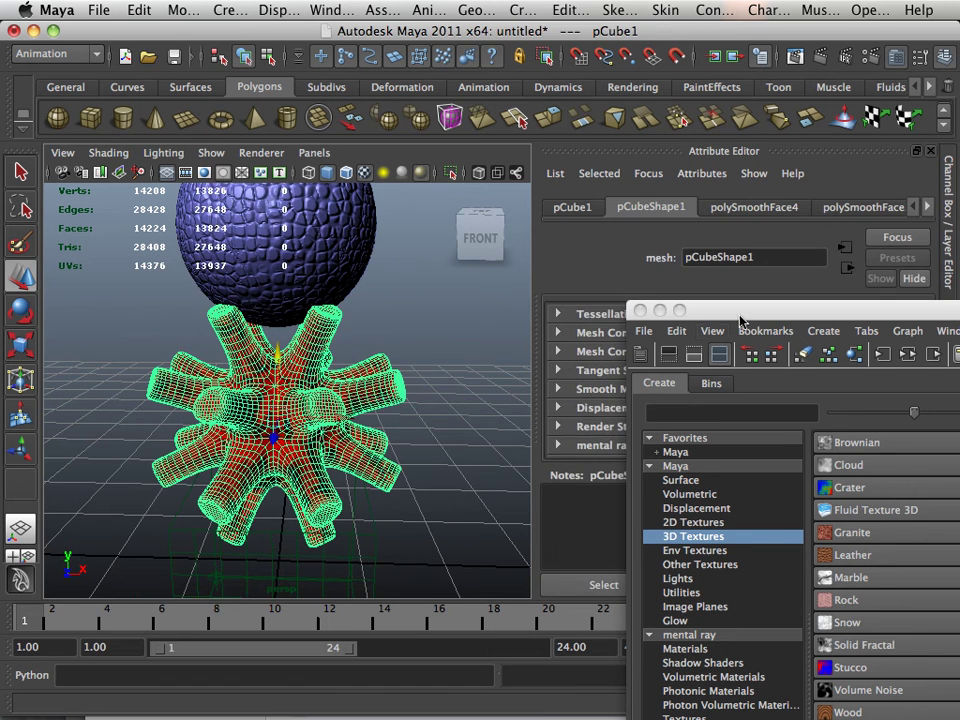
# Set the renderer to mental ray with the Production quality preset and render the current frame
pyautogui.moveTo(746, 322); pyautogui.dragTo(563, 455)
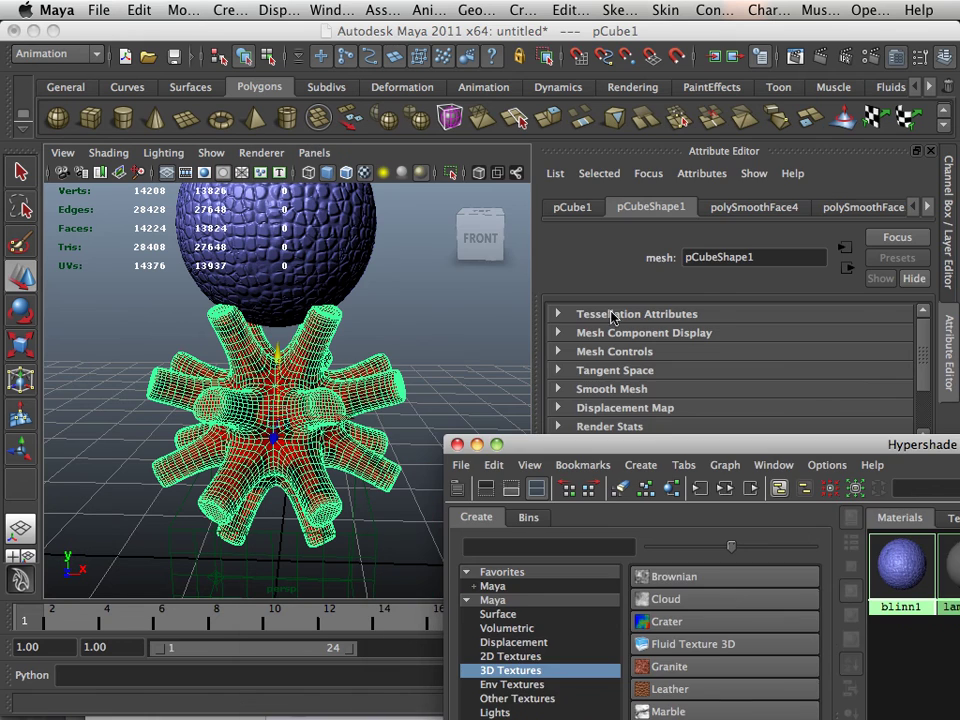
pyautogui.click(872, 60)
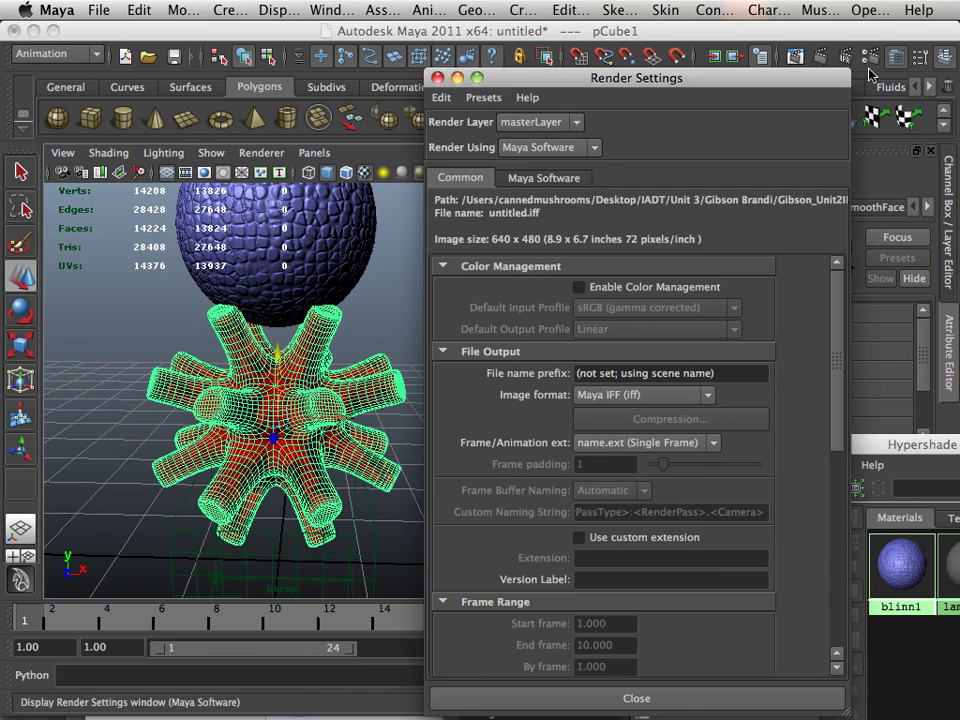
pyautogui.click(560, 149)
pyautogui.click(563, 192)
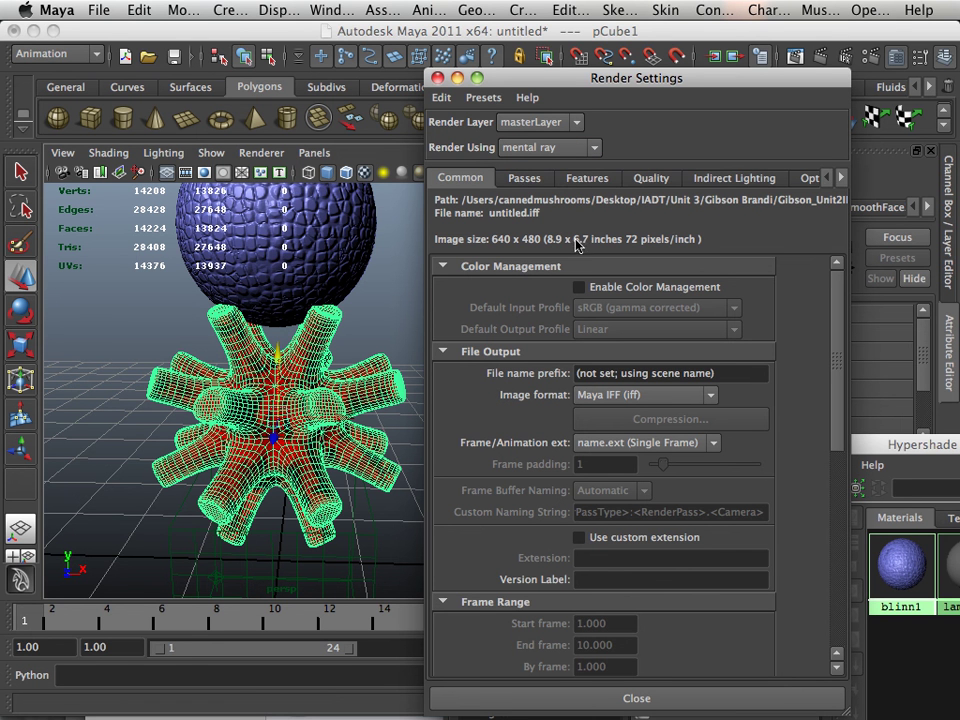
pyautogui.click(653, 185)
pyautogui.click(649, 208)
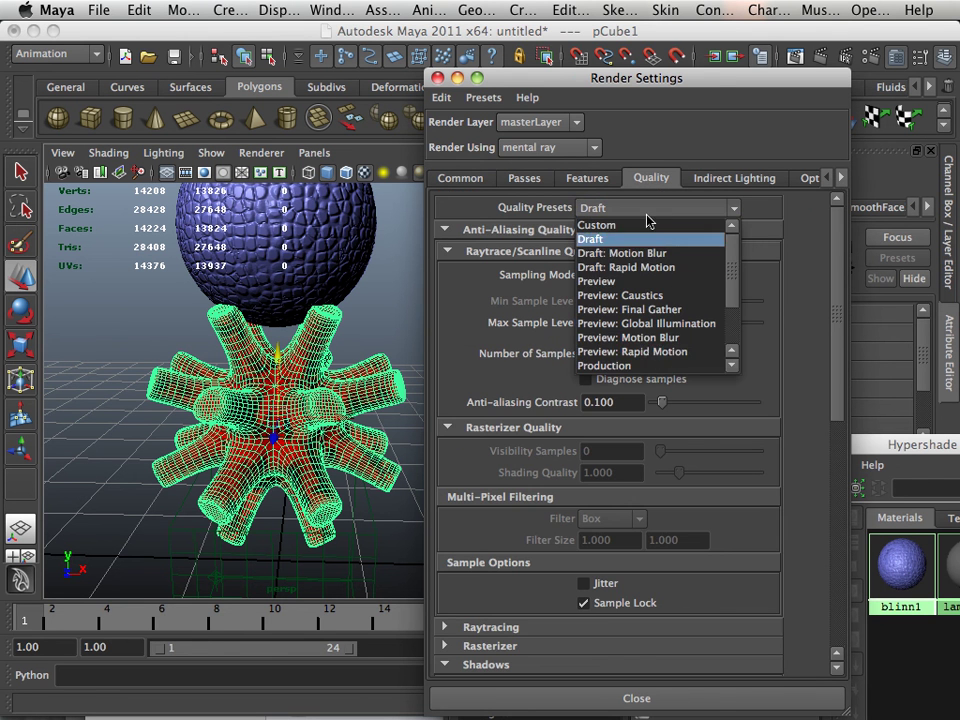
pyautogui.click(641, 365)
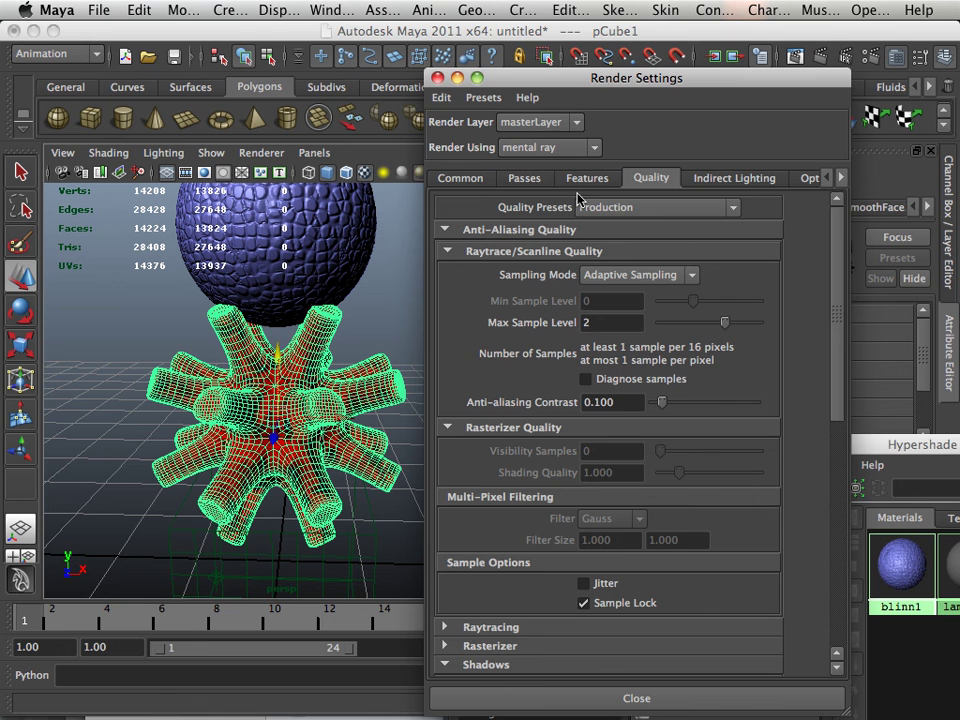
pyautogui.click(437, 78)
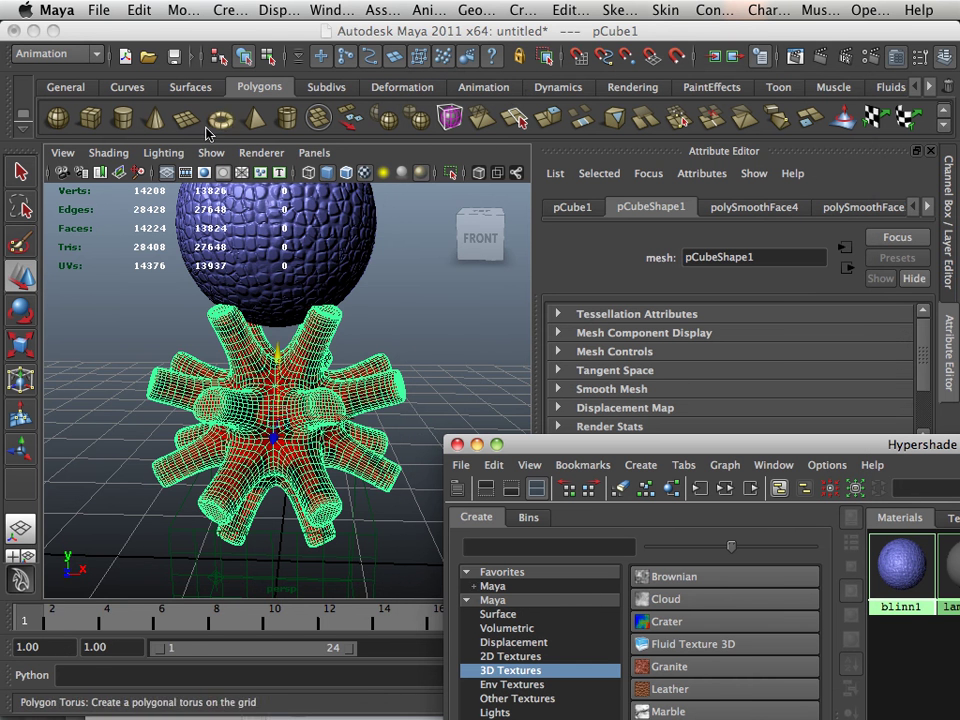
pyautogui.click(823, 60)
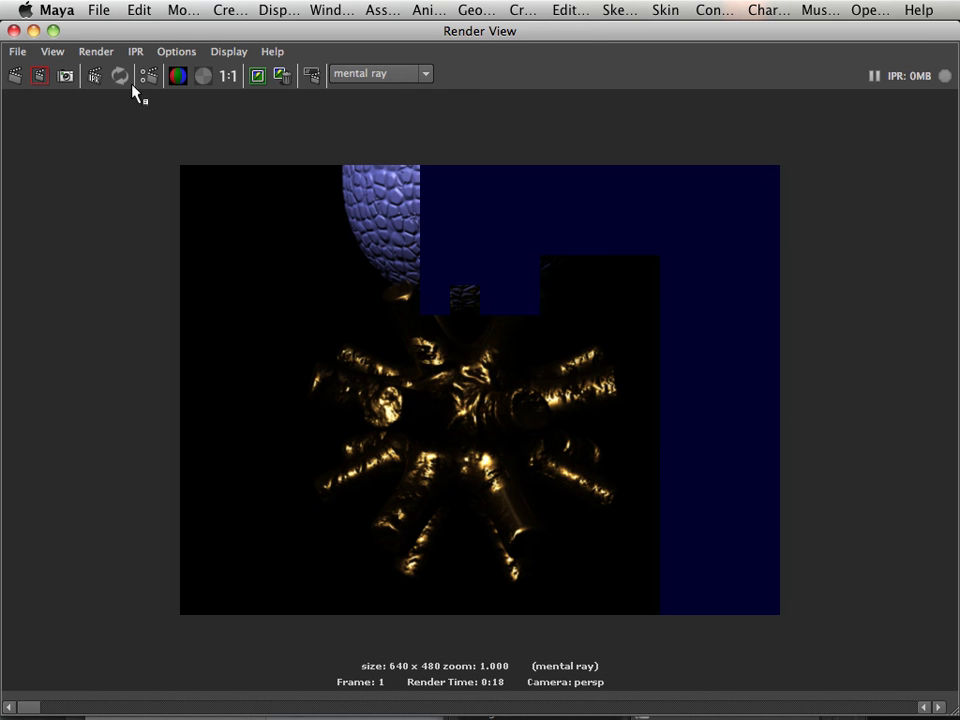
# Close the rendered image, show the Channel Box / Layer Editor and make layer2 with the curved backdrop visible
pyautogui.click(14, 30)
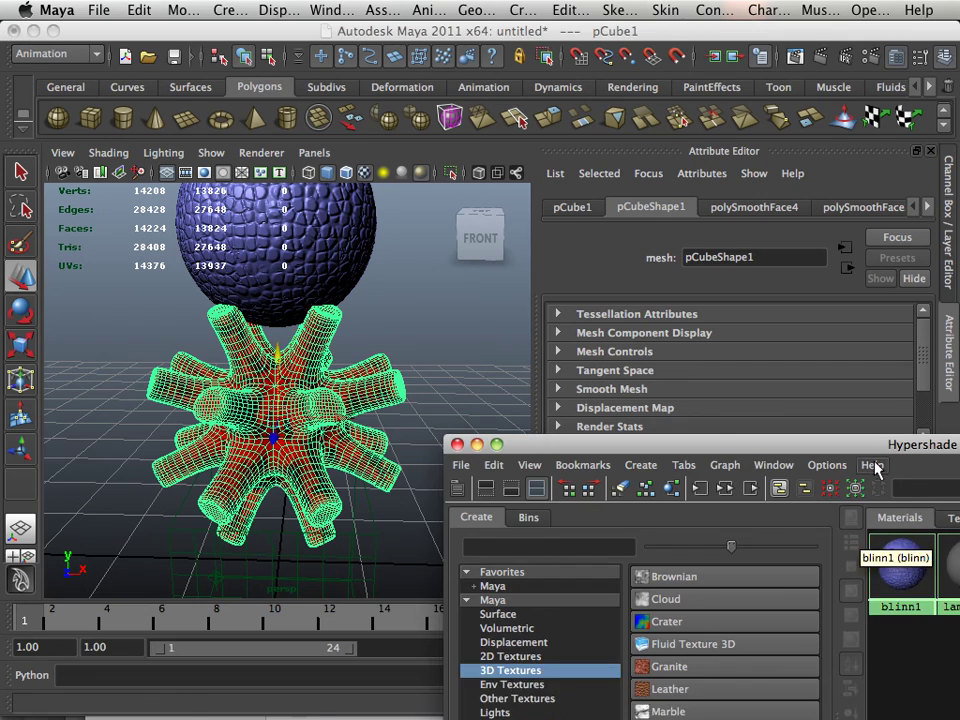
pyautogui.moveTo(860, 446); pyautogui.dragTo(785, 608)
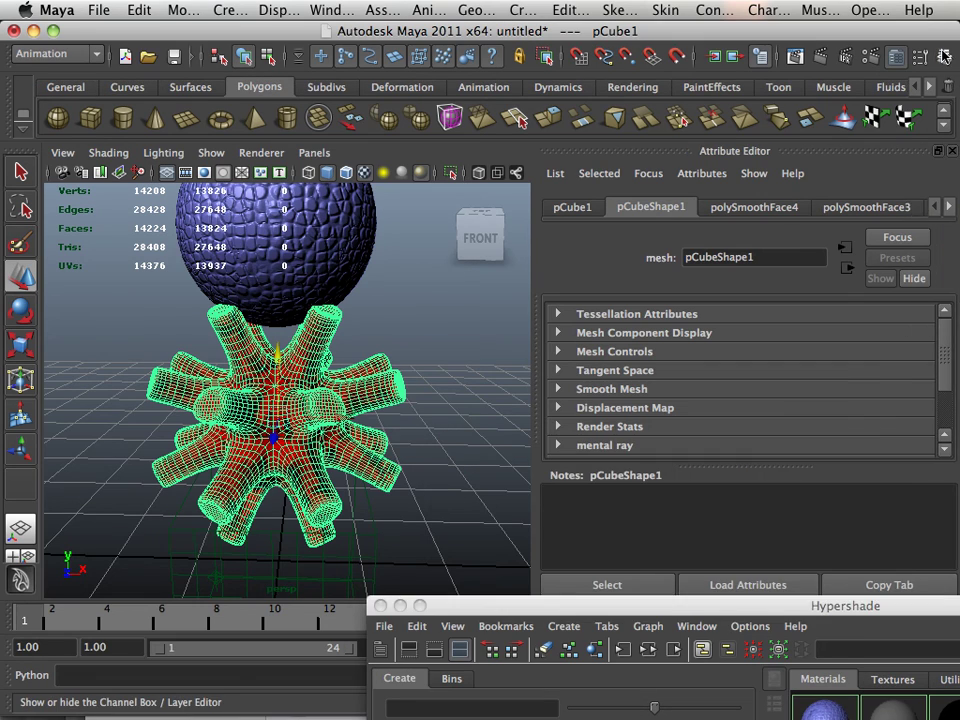
pyautogui.click(945, 58)
pyautogui.click(744, 517)
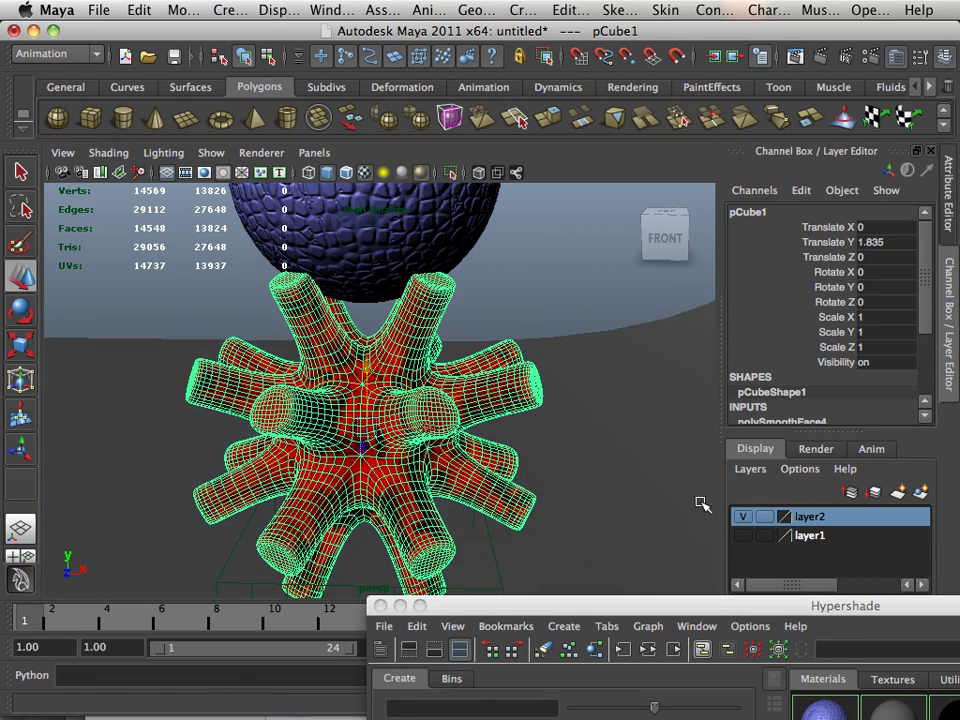
# Frame the sphere and spiked mesh against the curved backdrop from the left side and render the current frame with mental ray
pyautogui.keyDown('alt'); pyautogui.moveTo(440, 335); pyautogui.dragTo(551, 487); pyautogui.keyUp('alt')
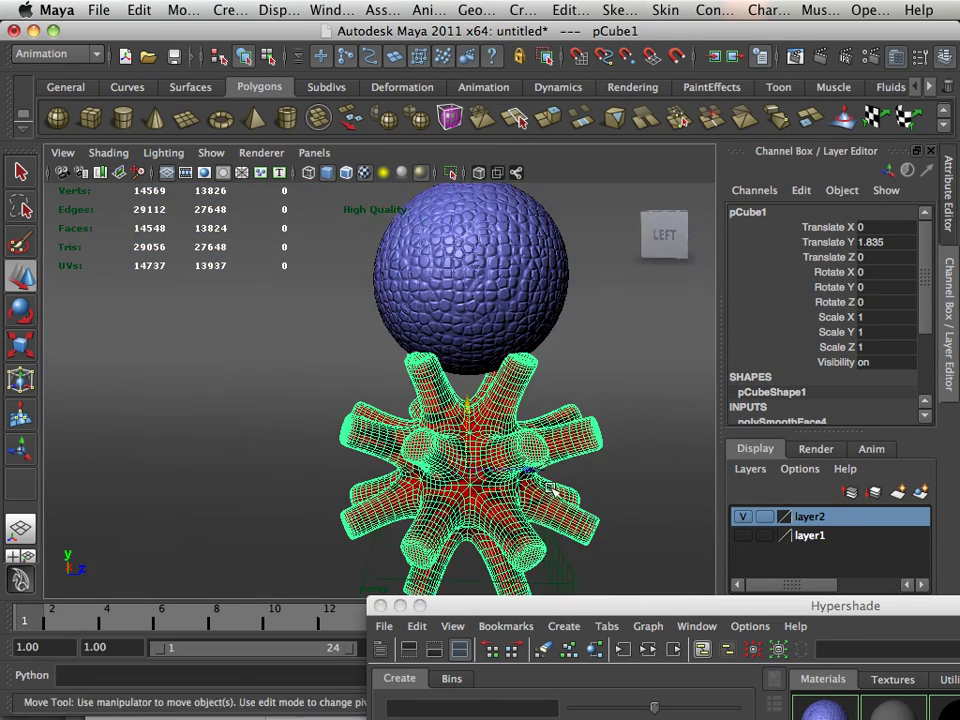
pyautogui.keyDown('alt'); pyautogui.moveTo(551, 487); pyautogui.dragTo(532, 473, button='middle'); pyautogui.keyUp('alt')
pyautogui.click(822, 59)
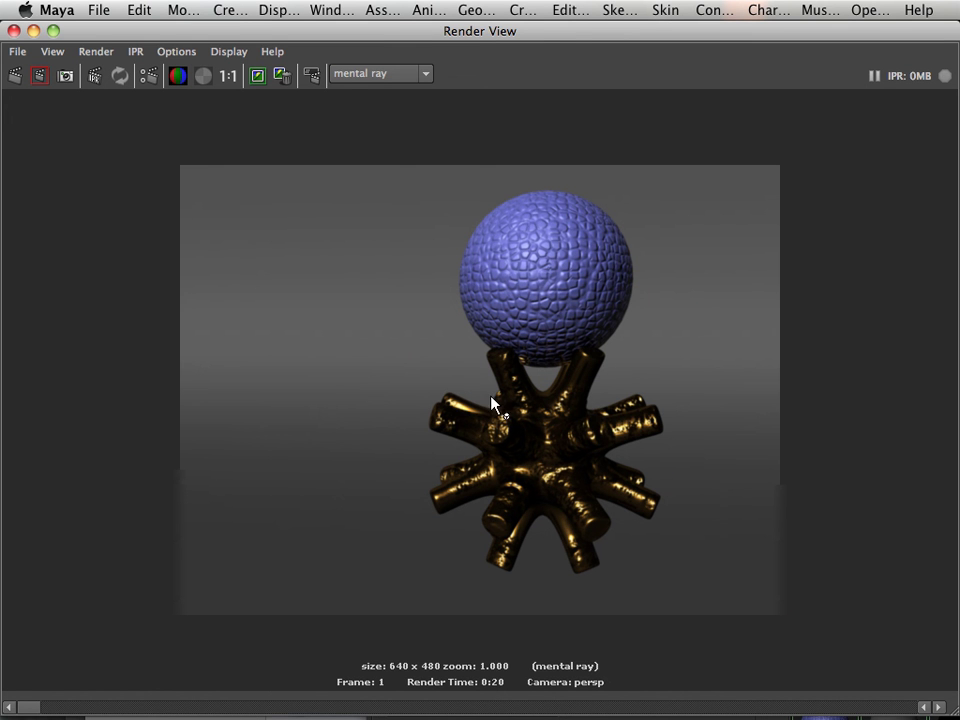
# Close the Render View and Hypershade windows to clear the modelling view
pyautogui.click(53, 30)
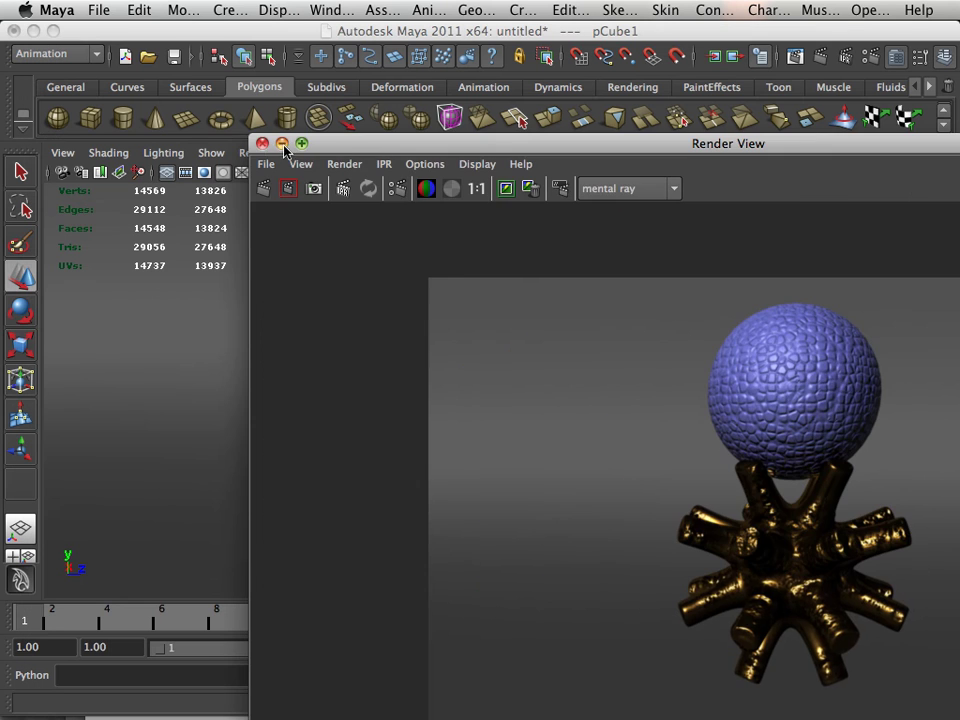
pyautogui.click(263, 141)
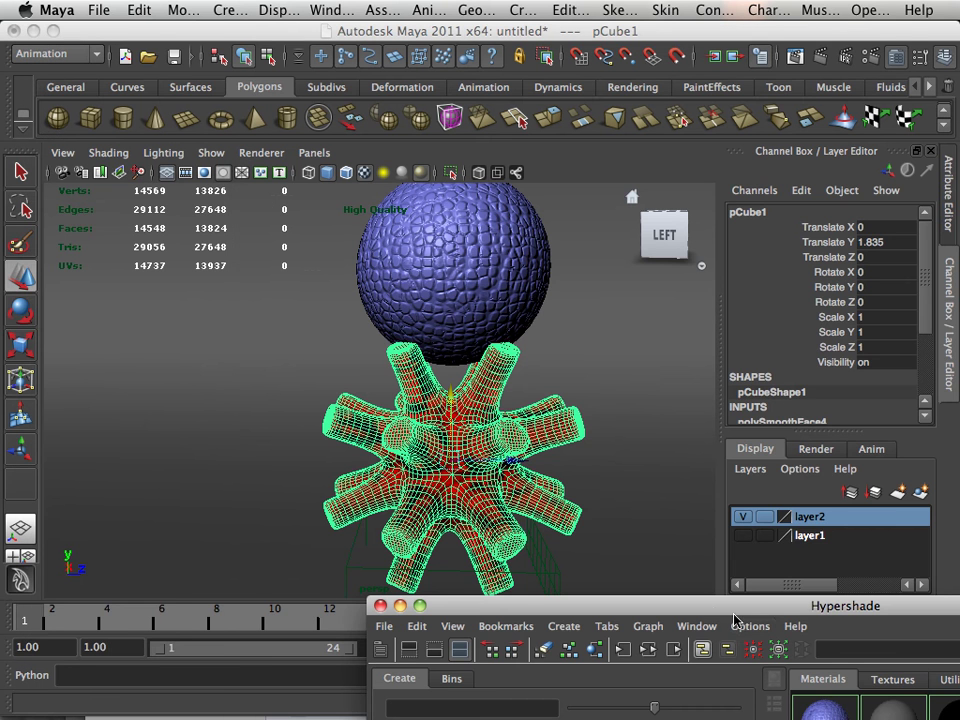
pyautogui.moveTo(730, 608); pyautogui.dragTo(771, 579)
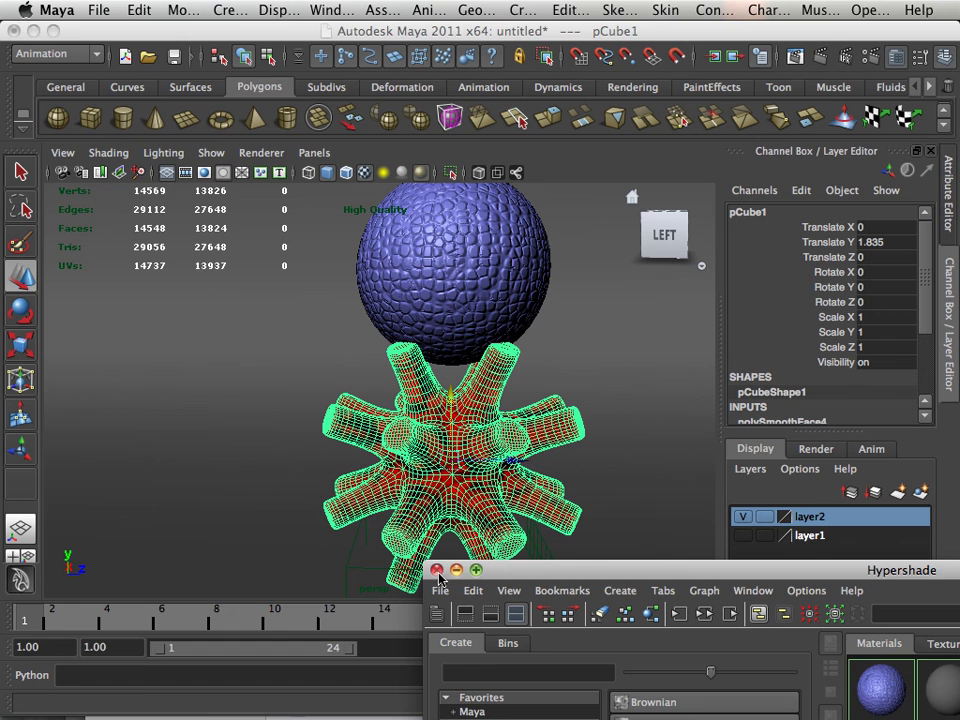
pyautogui.click(436, 569)
# Select the curved backdrop plane and view the whole scene from an angle behind the models
pyautogui.click(482, 568)
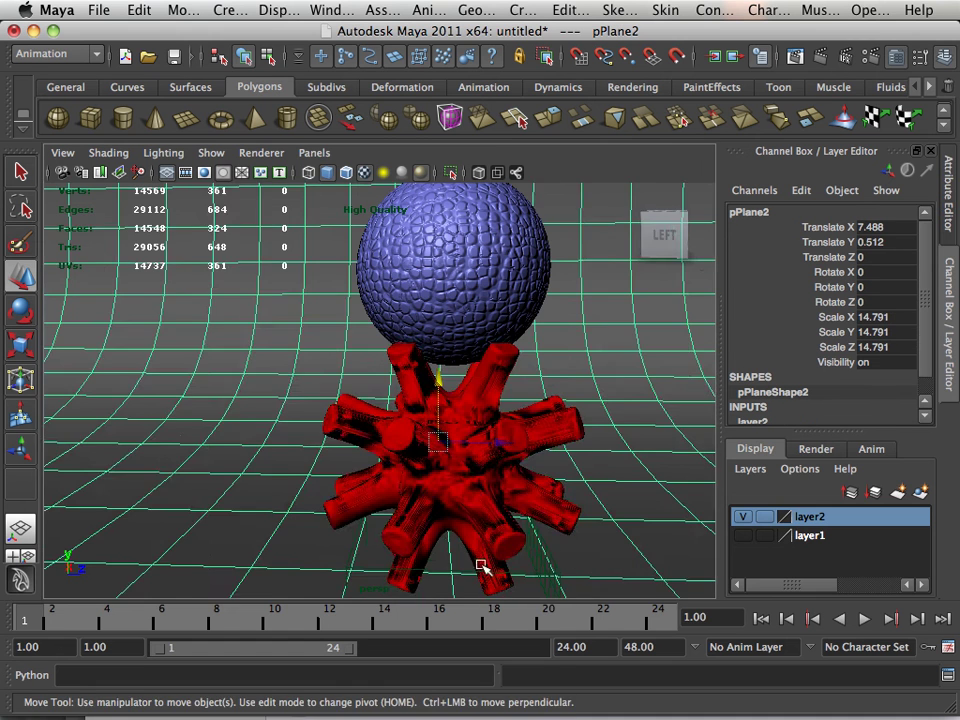
pyautogui.keyDown('alt'); pyautogui.moveTo(482, 568); pyautogui.dragTo(538, 508); pyautogui.keyUp('alt')
pyautogui.keyDown('alt'); pyautogui.moveTo(538, 508); pyautogui.dragTo(454, 514, button='middle'); pyautogui.keyUp('alt')
pyautogui.keyDown('alt'); pyautogui.moveTo(454, 512); pyautogui.dragTo(491, 510); pyautogui.keyUp('alt')
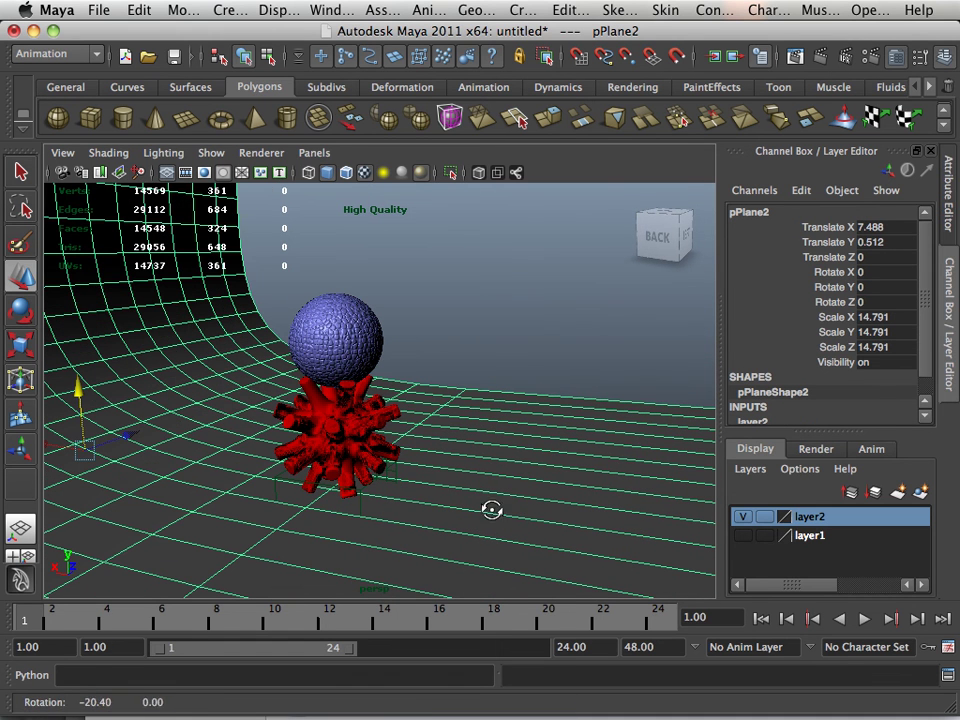